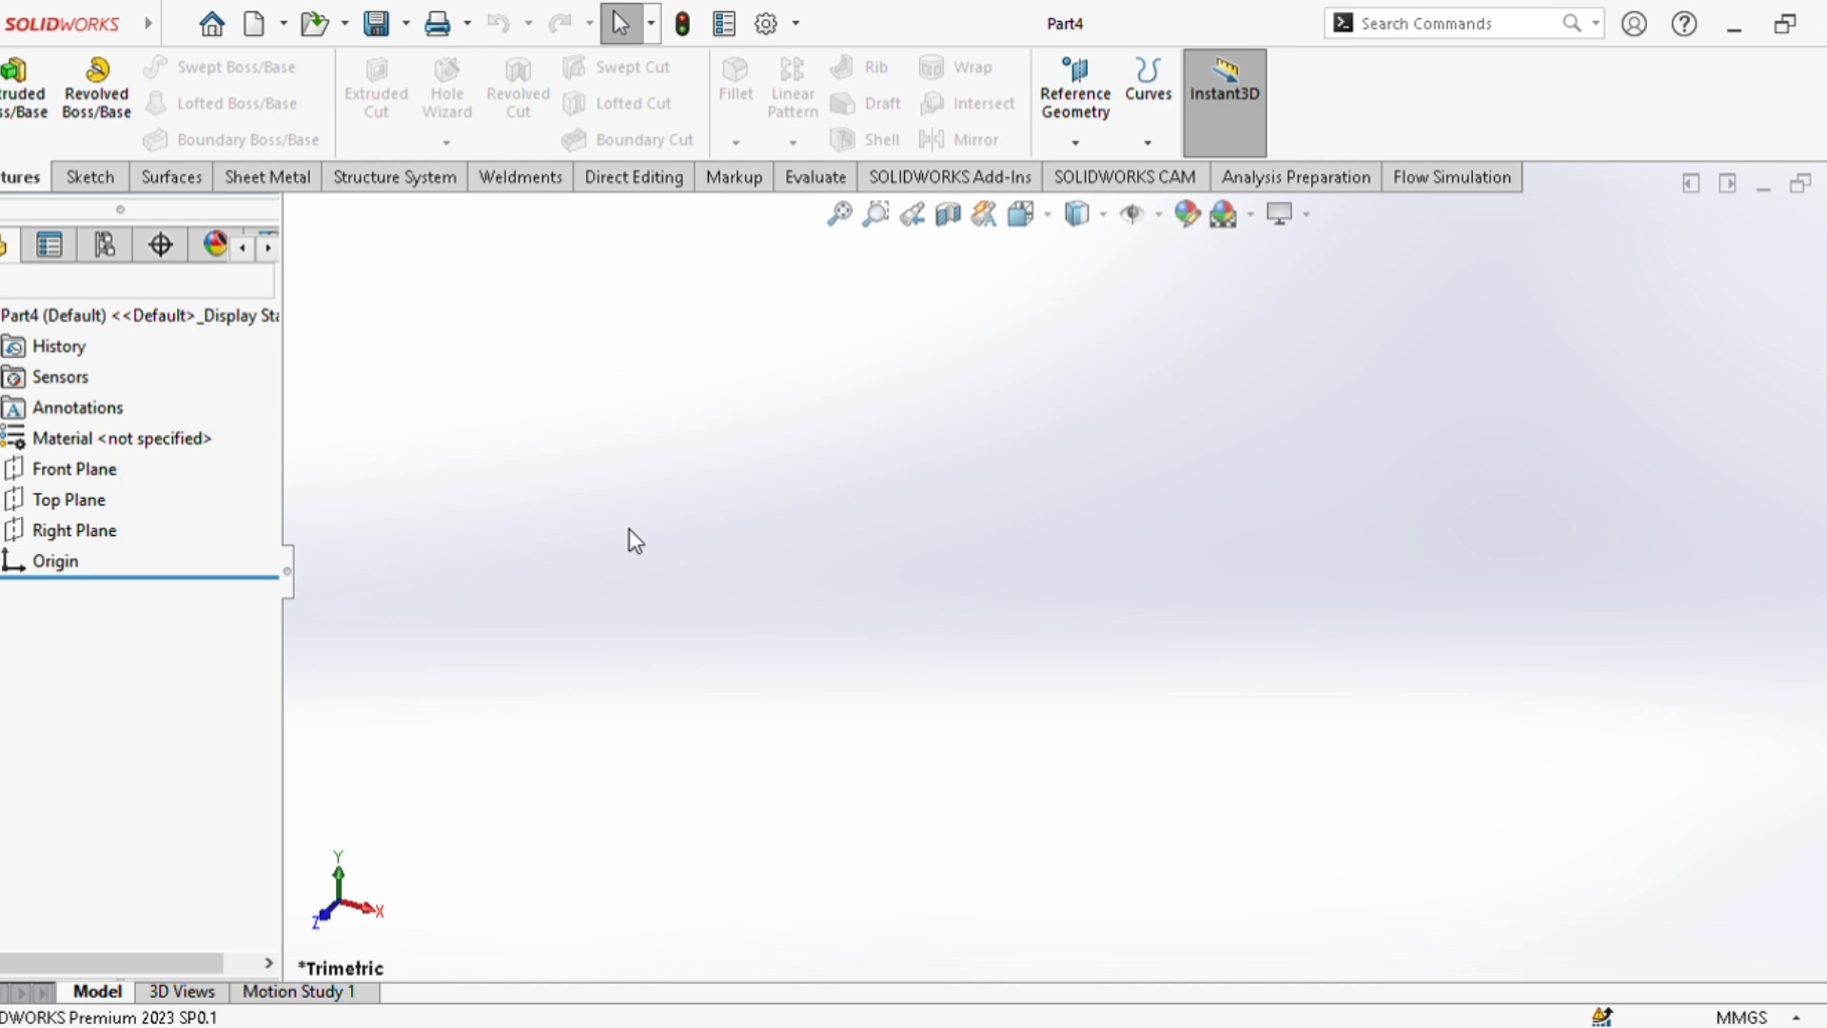
Start a sketch on the Top Plane and draw a center rectangle about 280 mm wide from the origin.
click(71, 504)
click(78, 477)
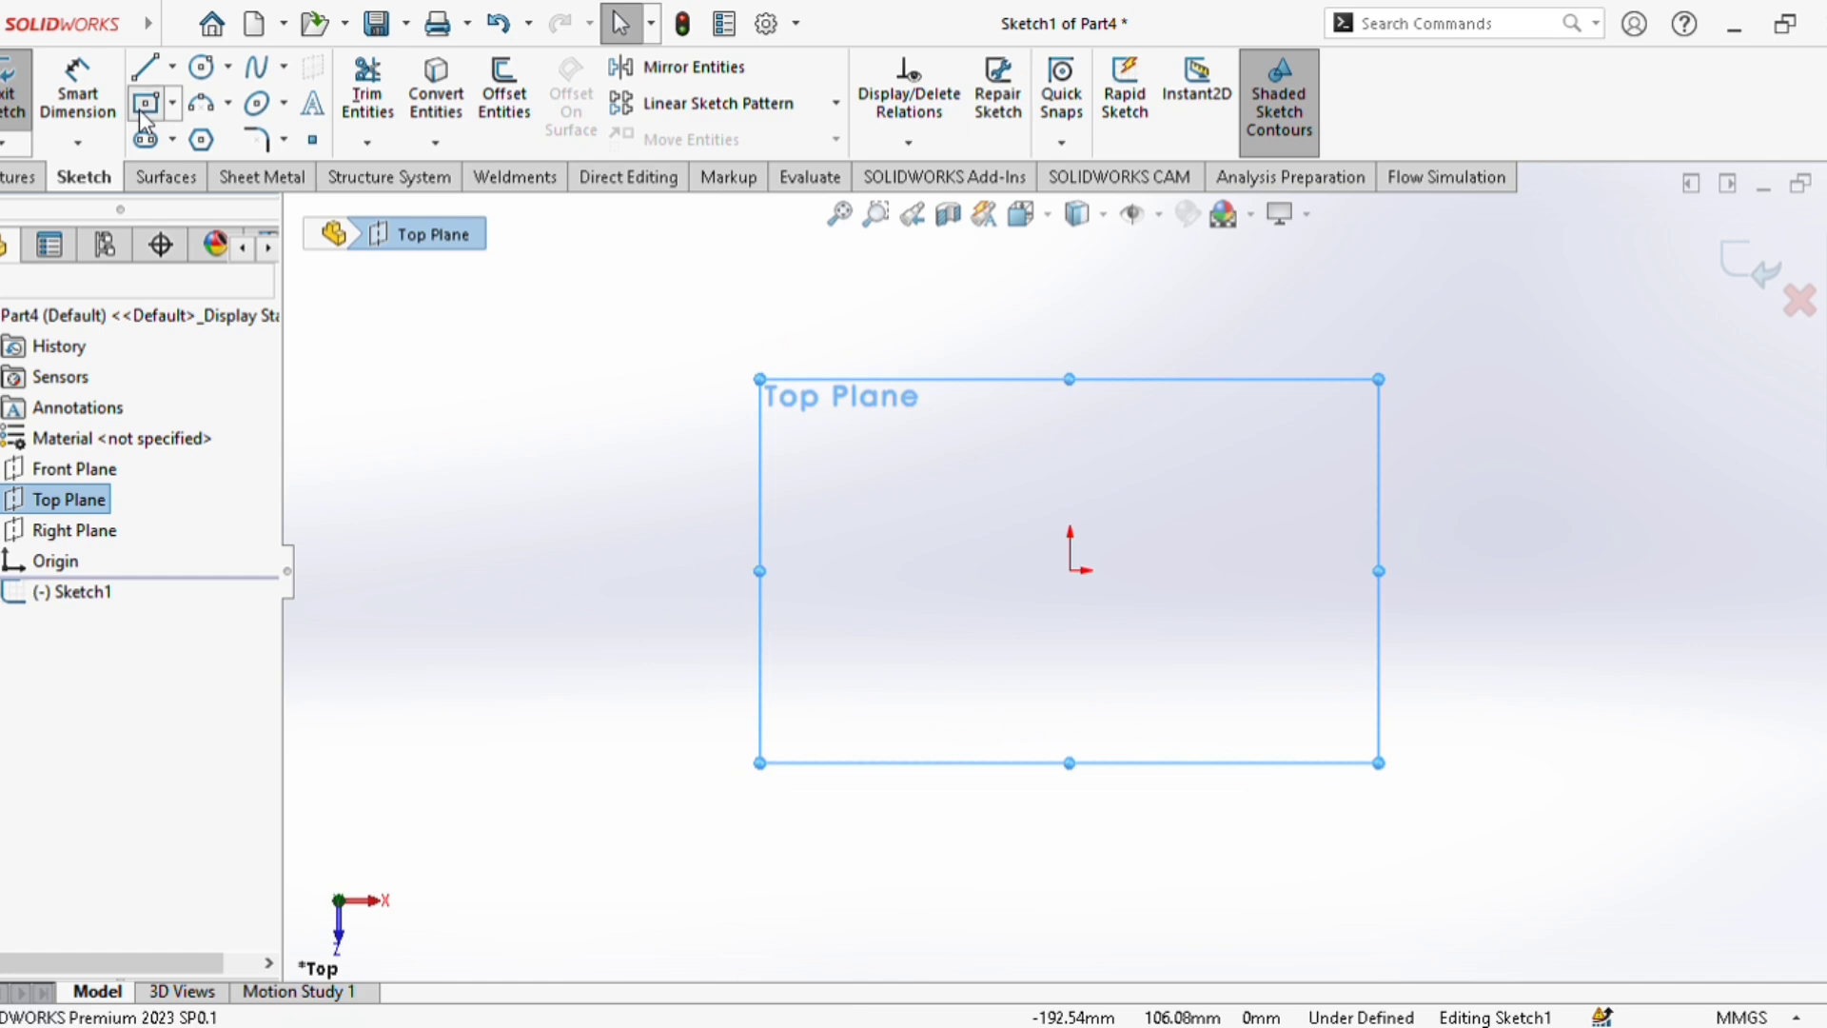
click(1069, 571)
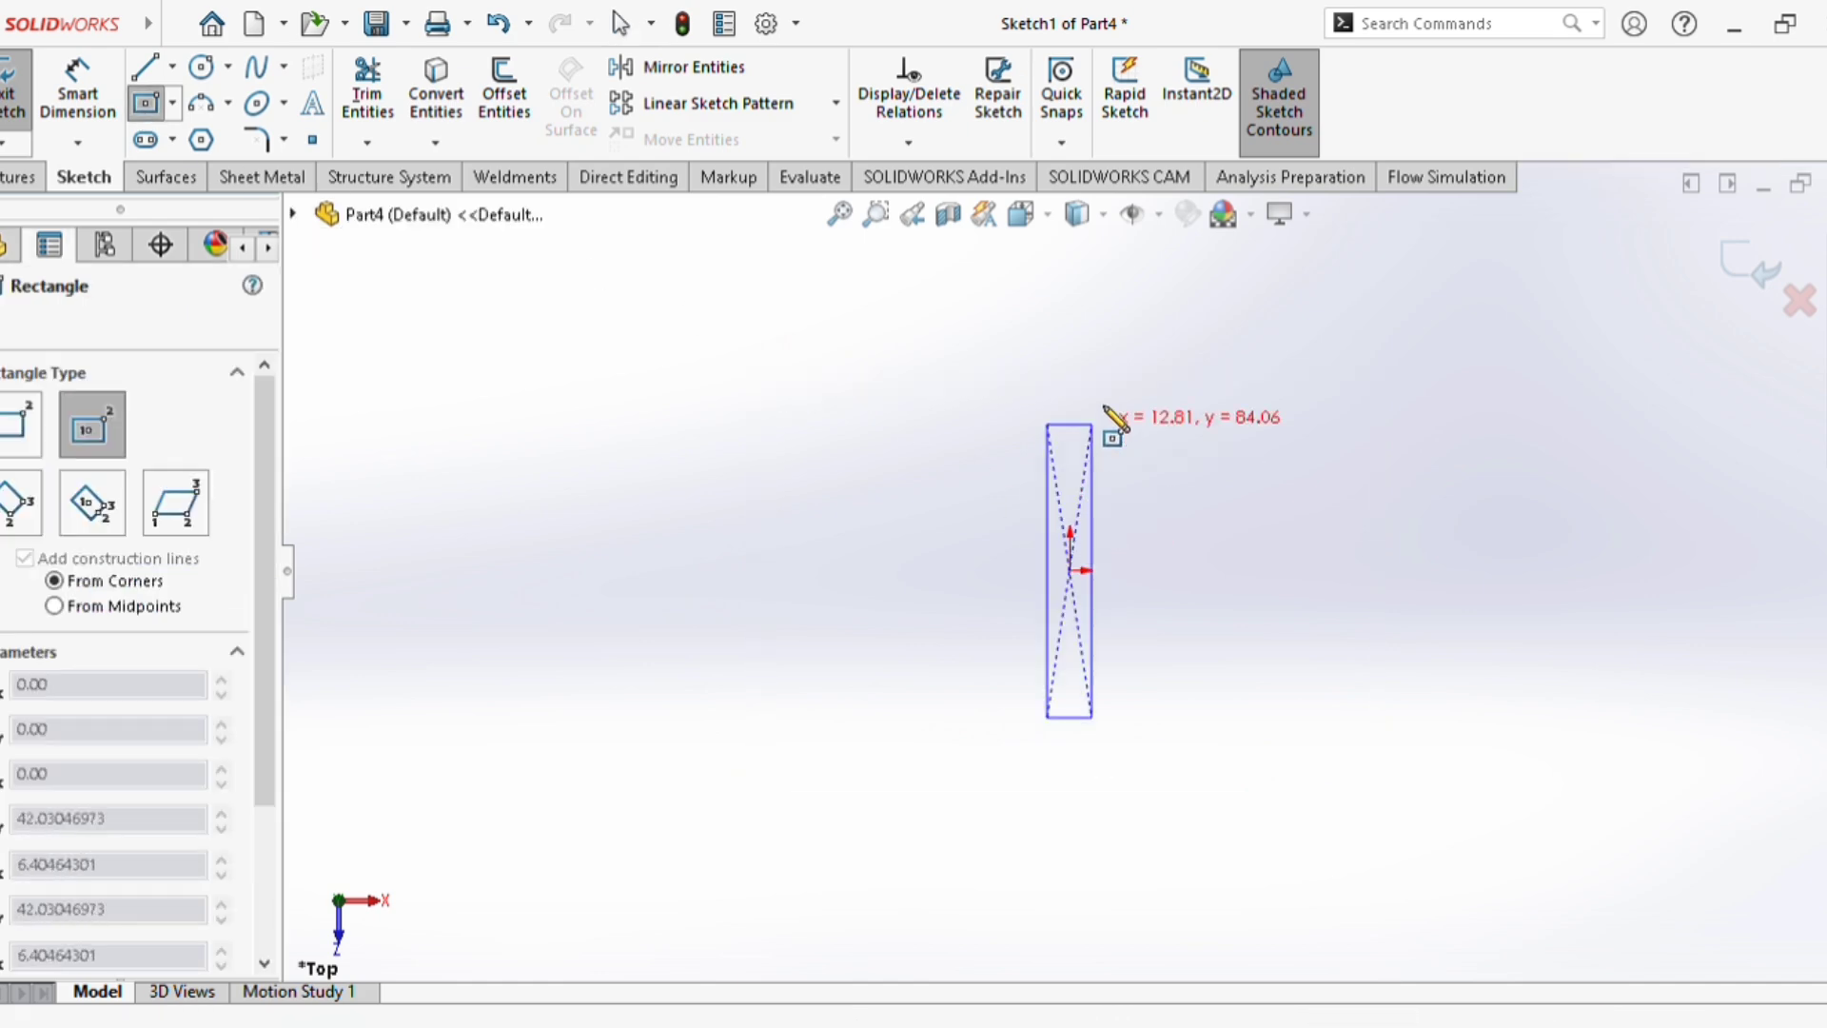
click(1557, 320)
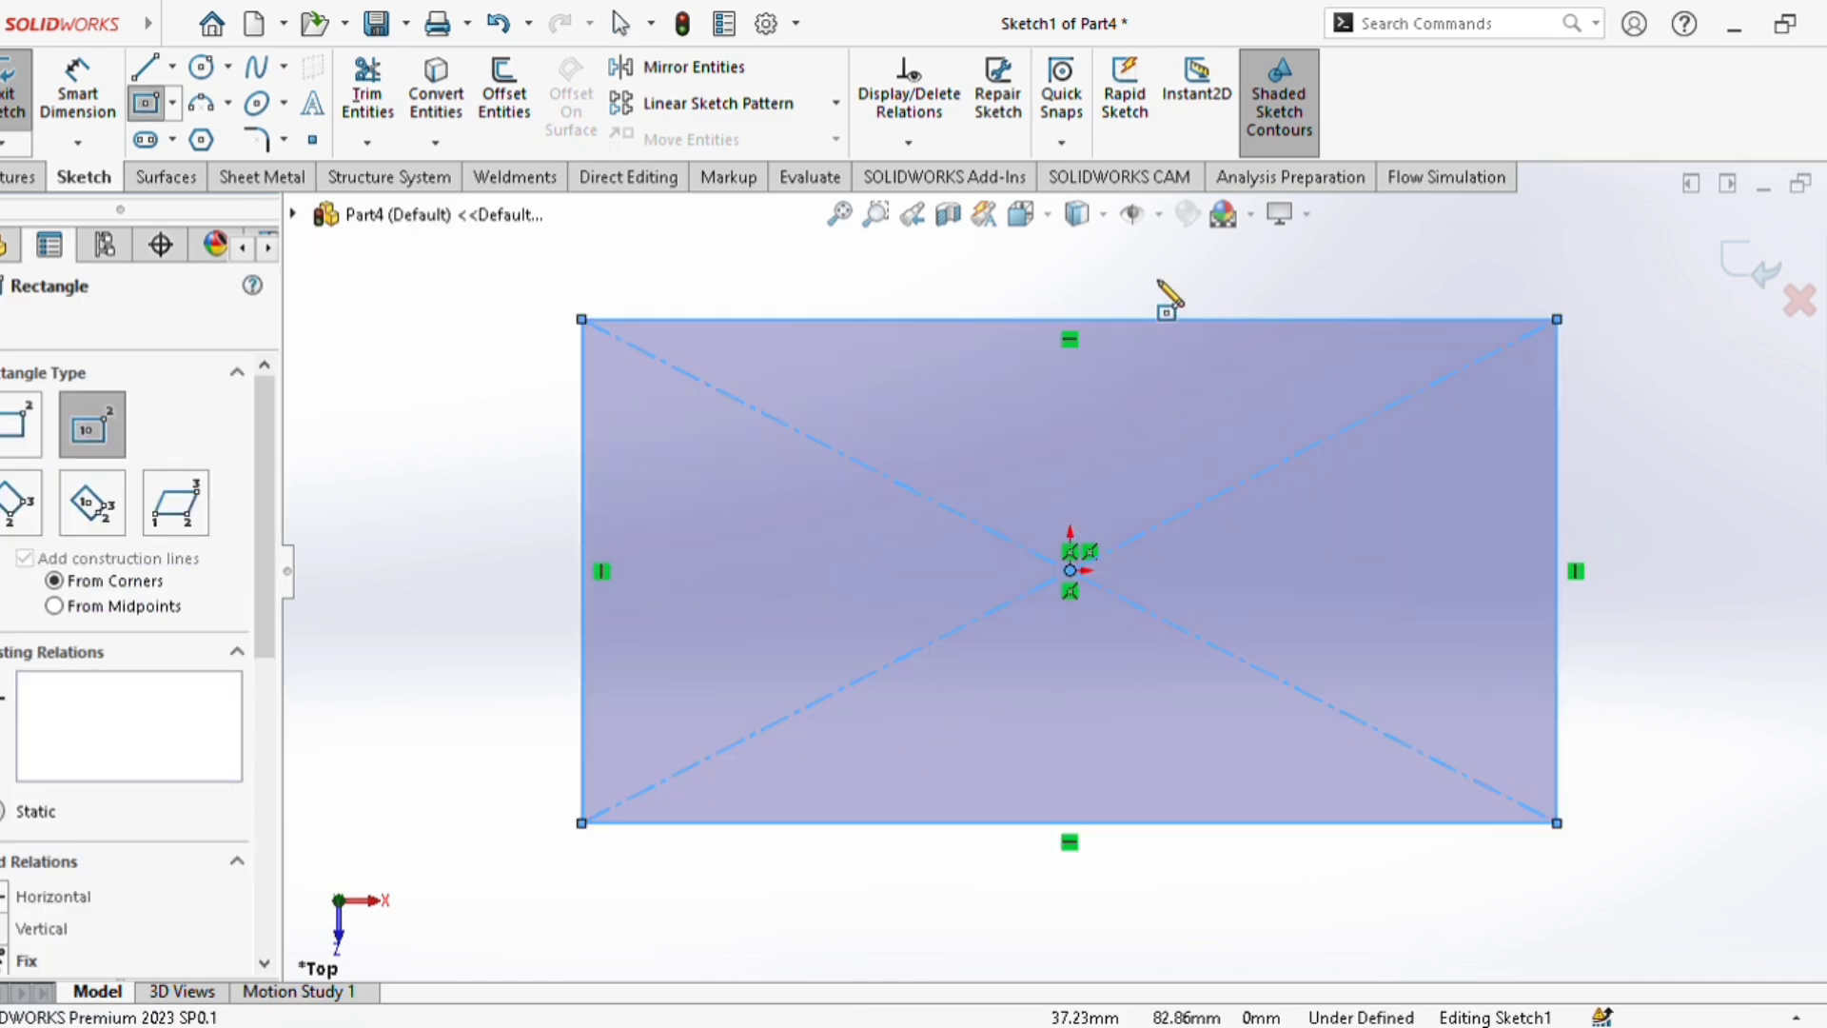
Dimension the rectangle's upper edge to a length of 350 mm.
click(77, 91)
scroll(941, 344, up, 2)
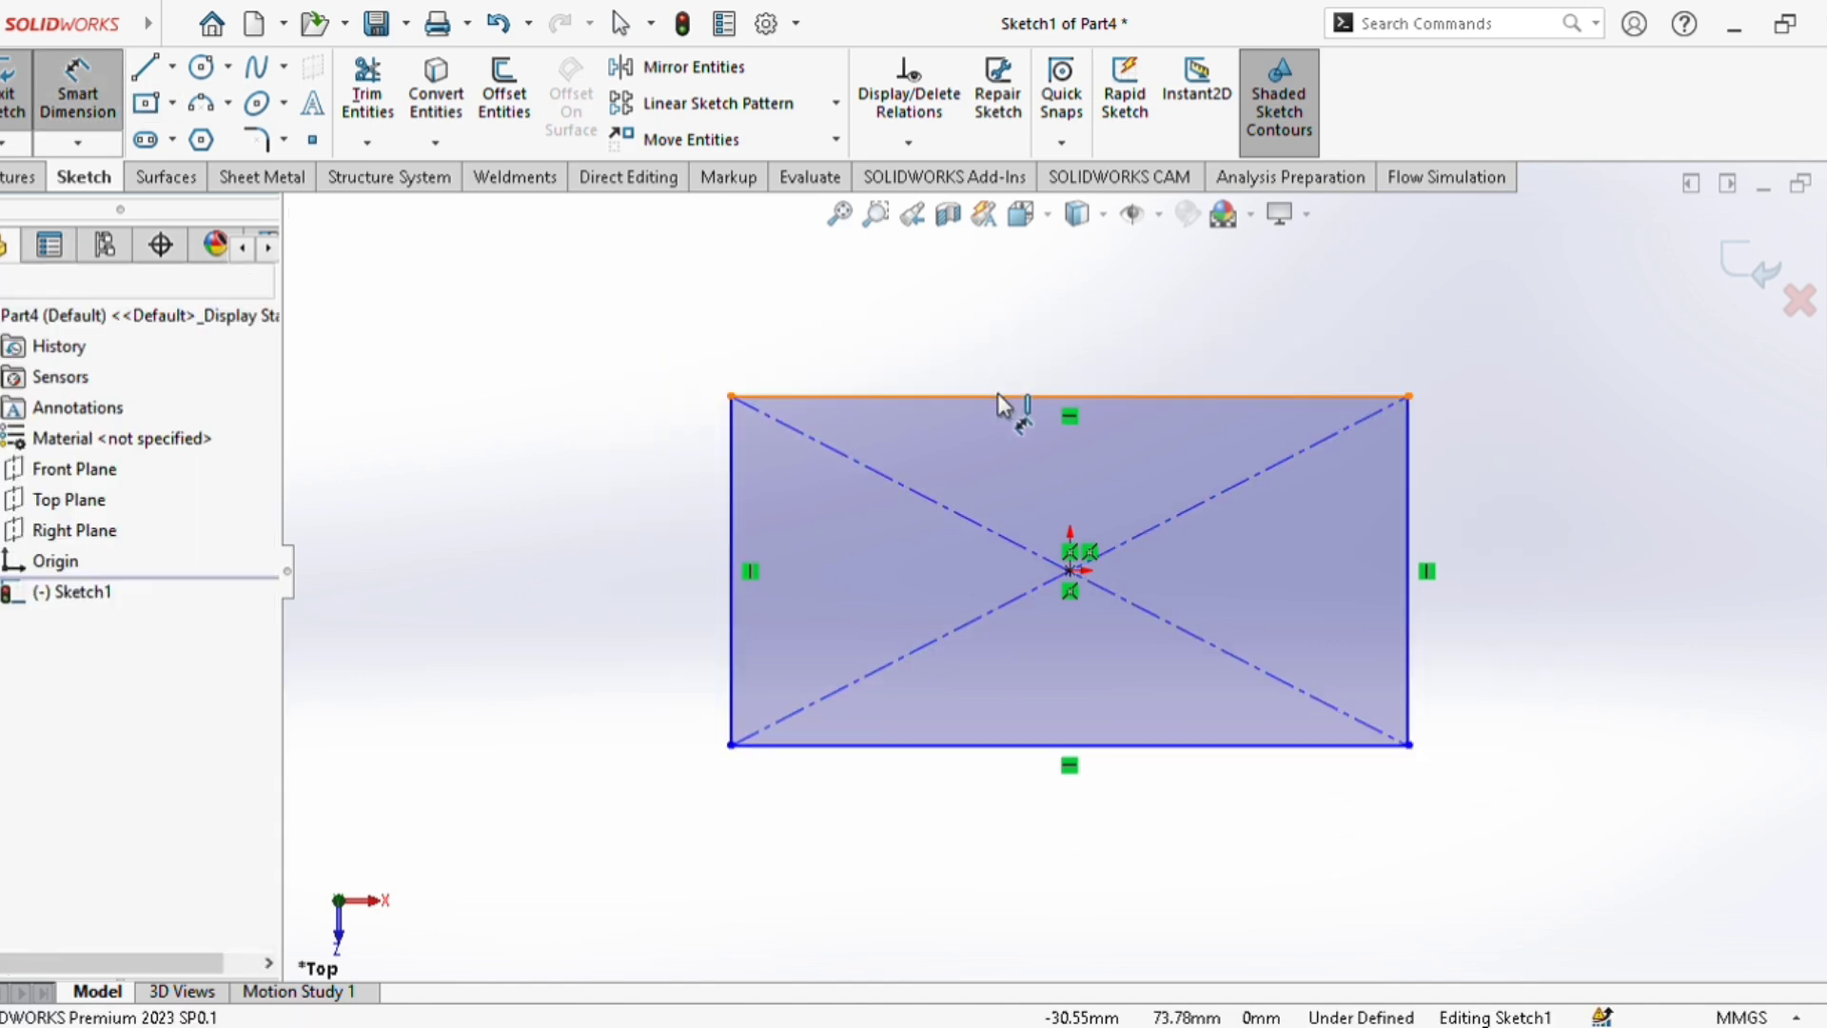
click(1007, 396)
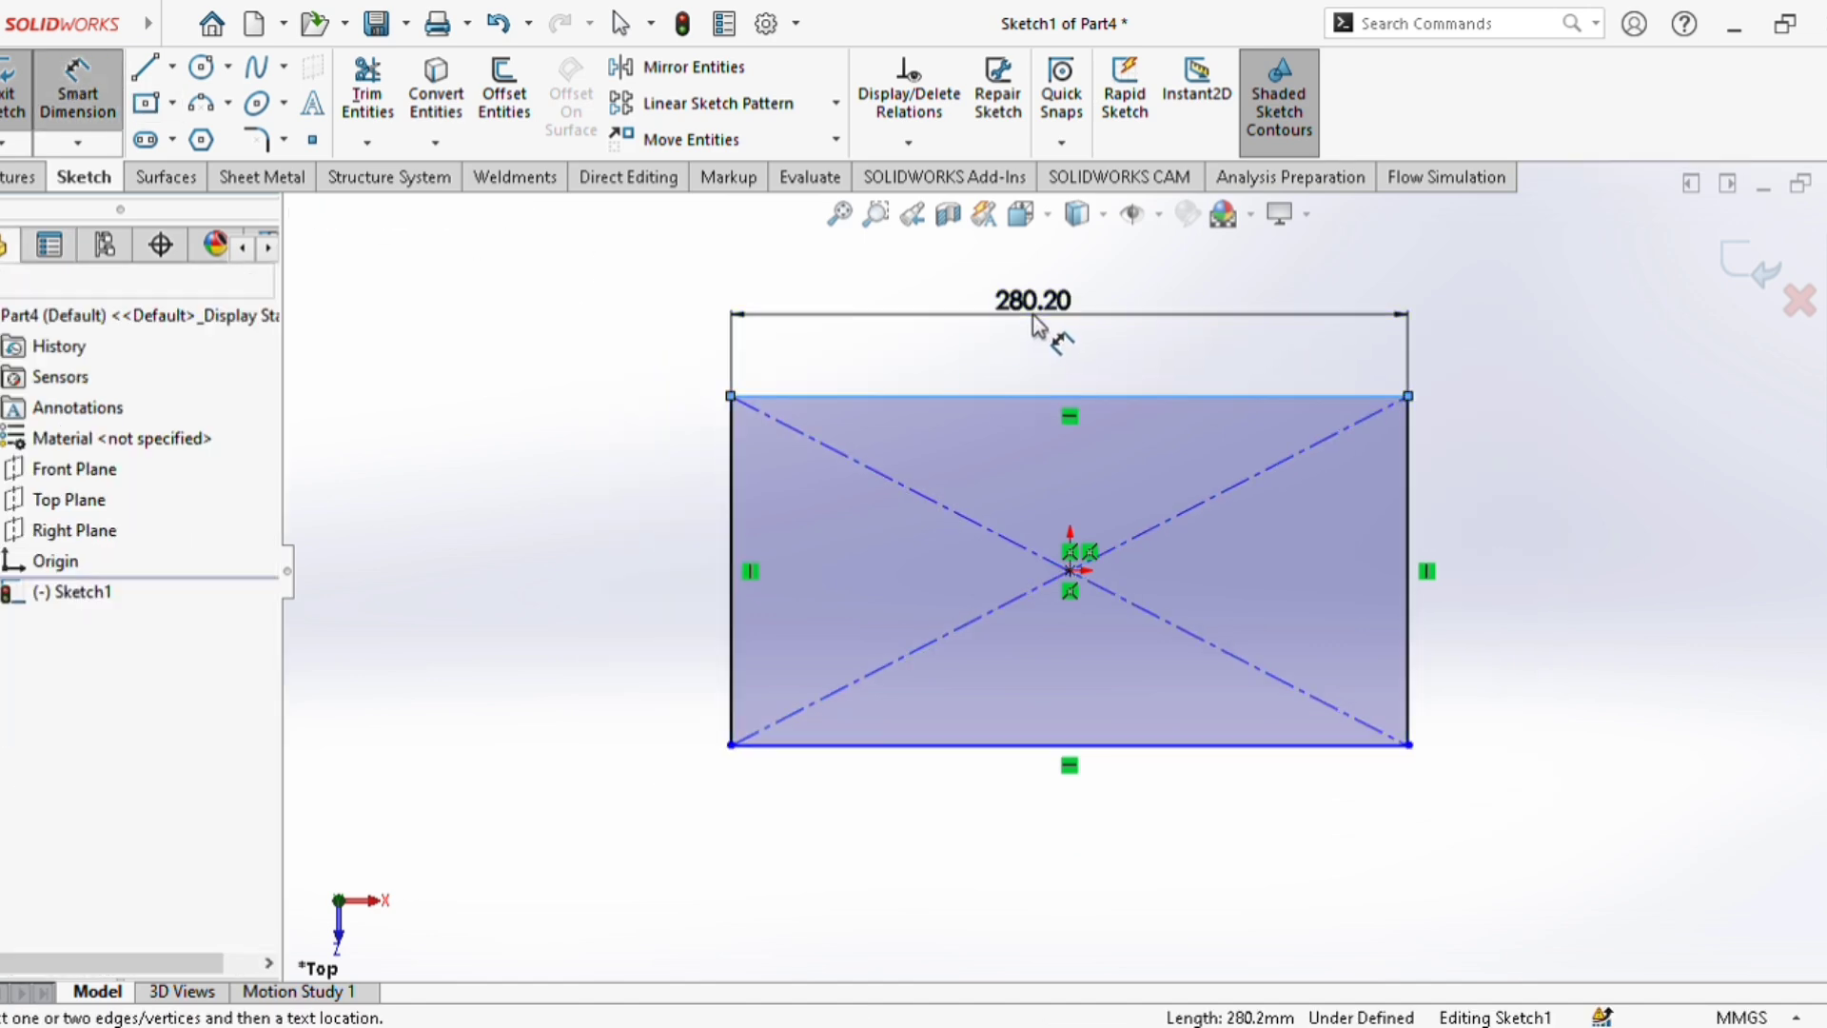
click(1037, 323)
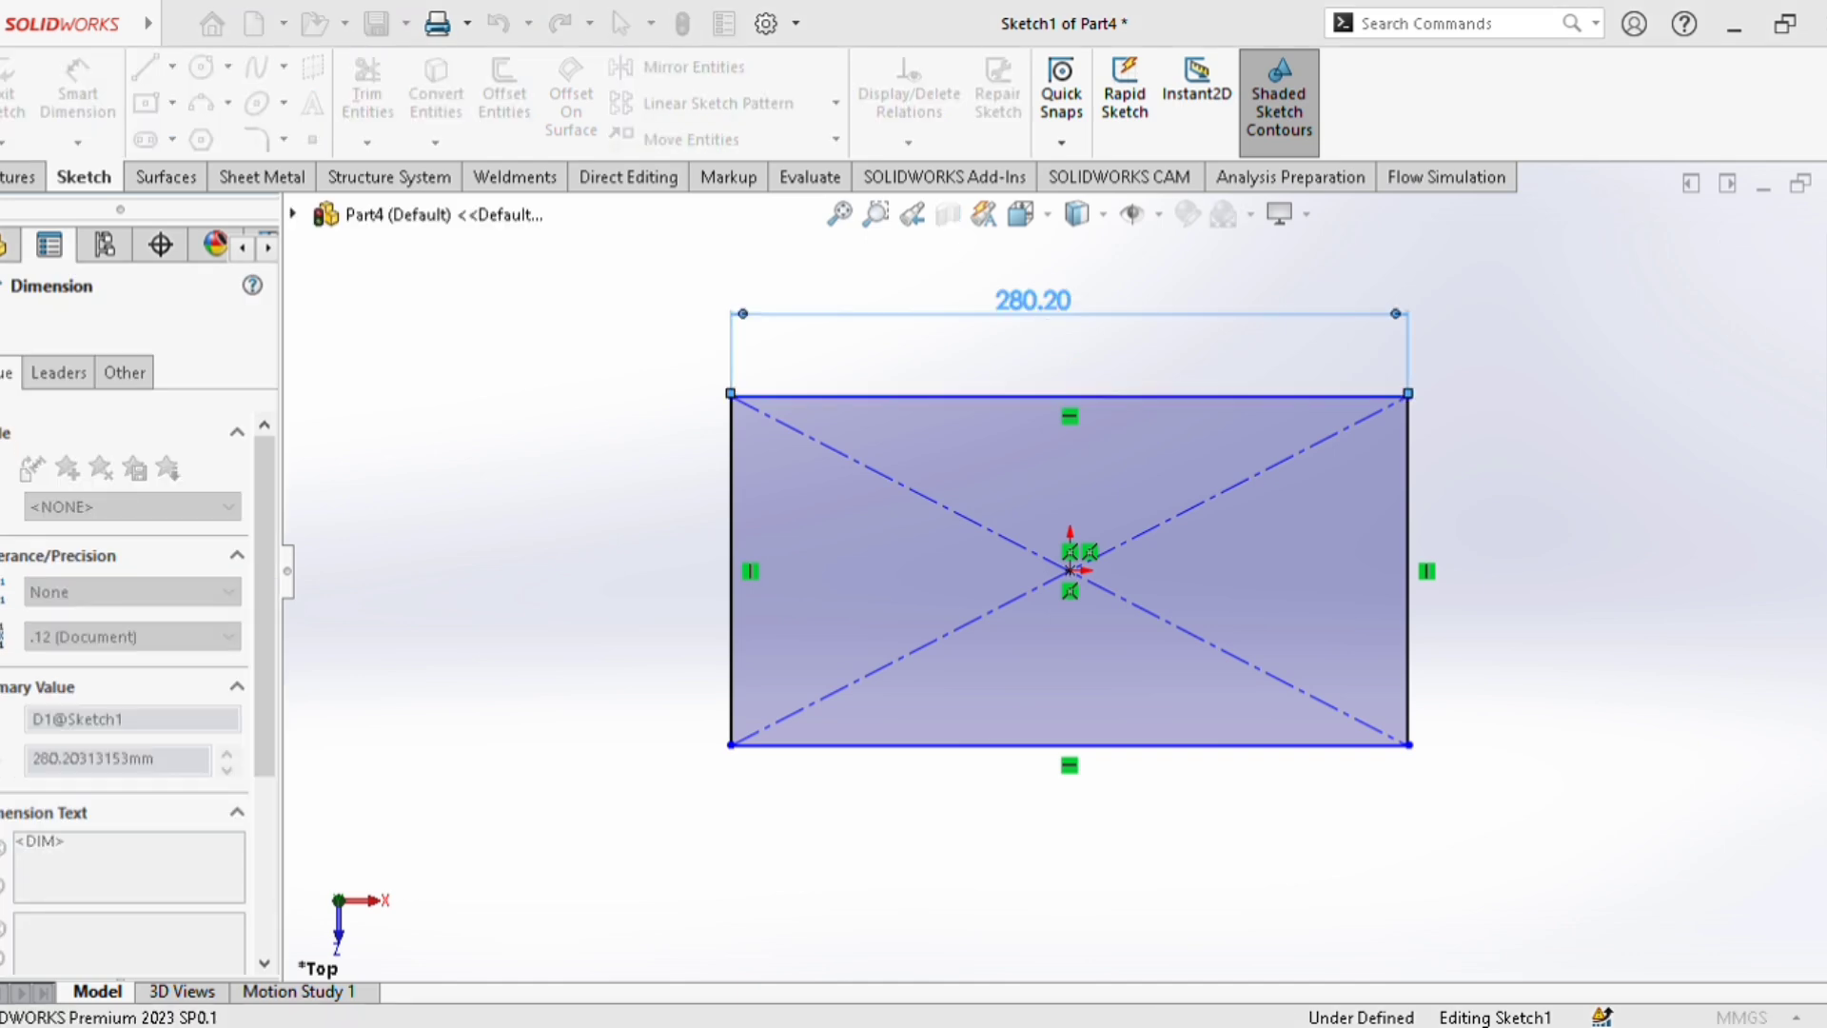
text(350)
key(Return)
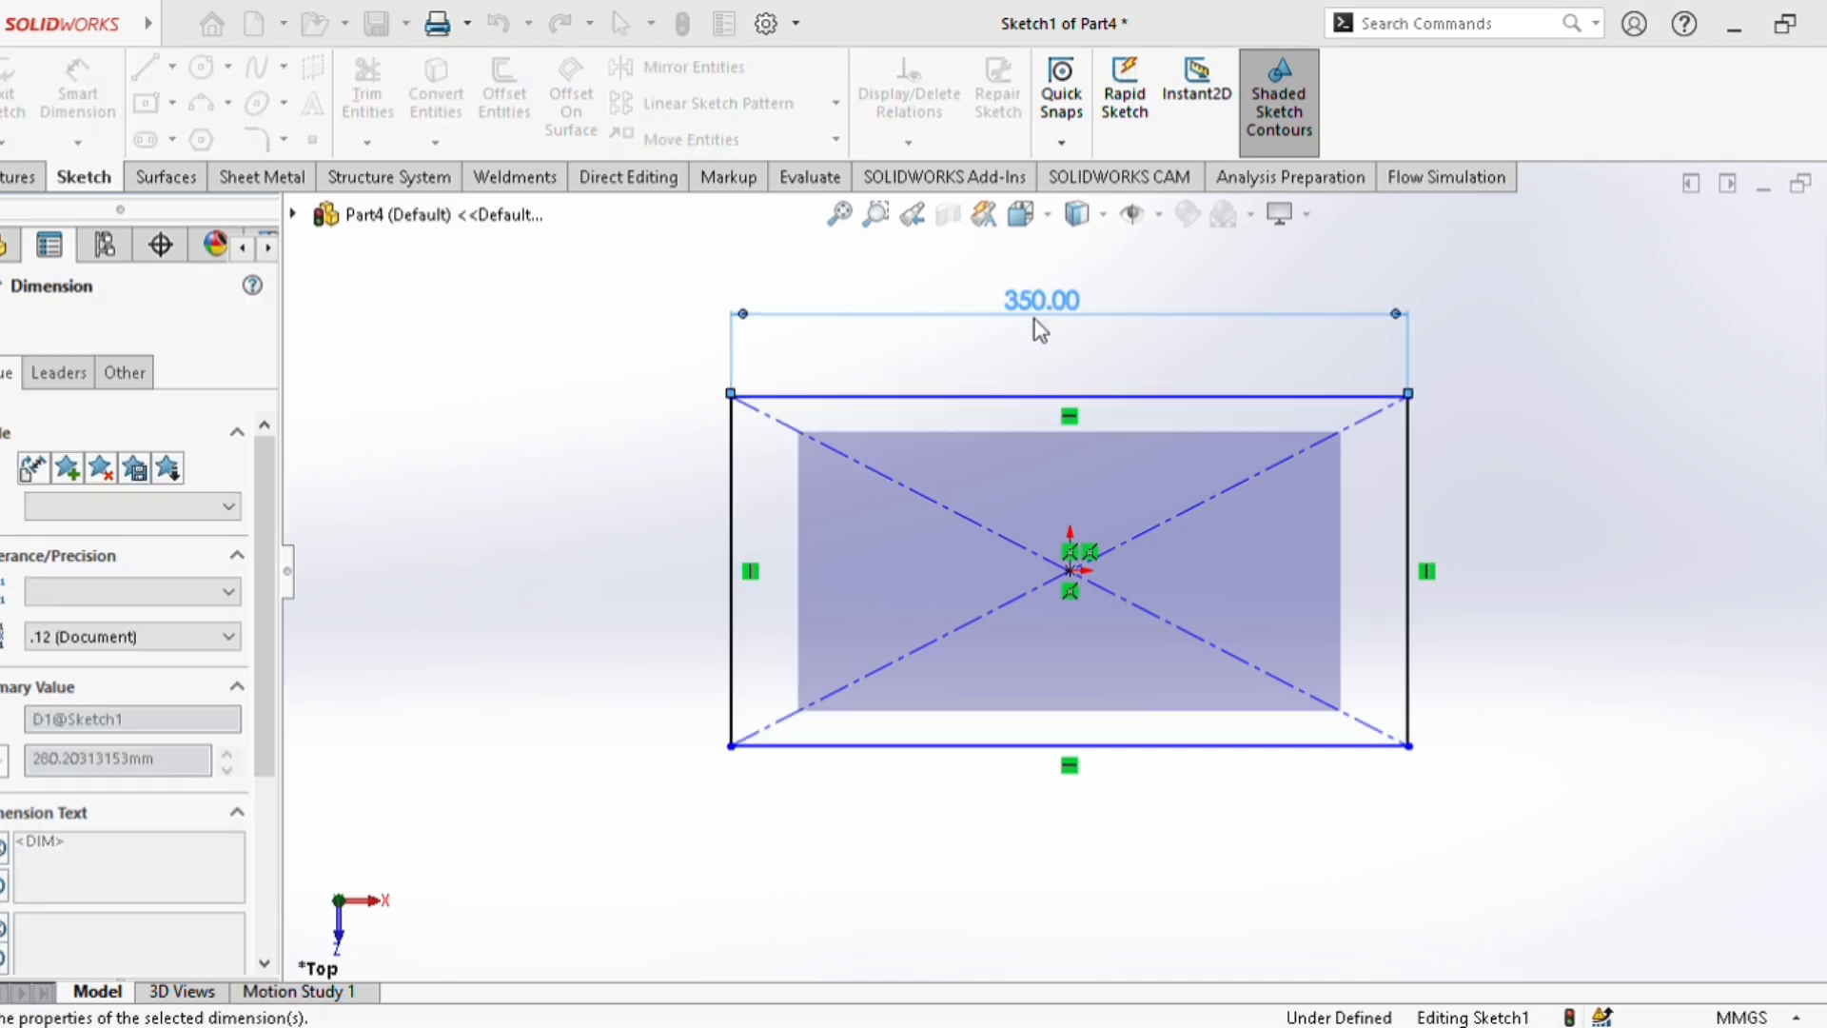
Dimension the rectangle's vertical side to 200 mm and finish dimensioning.
click(1415, 531)
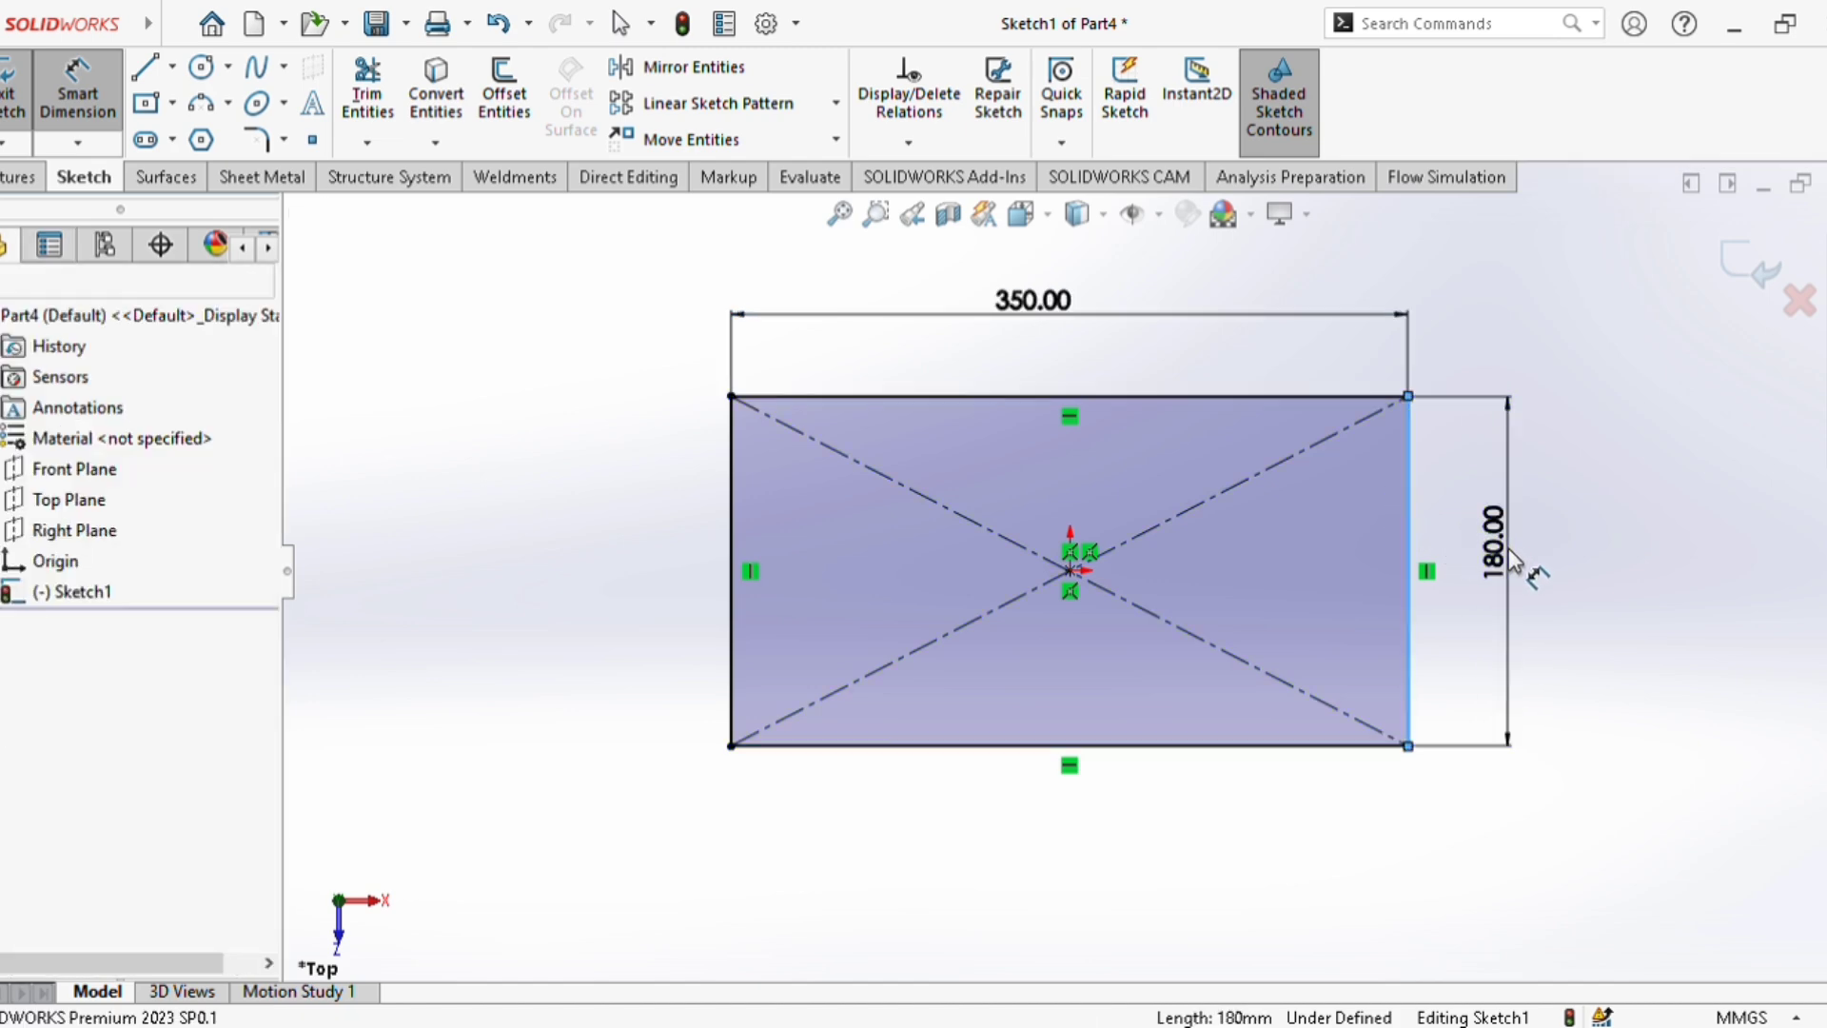
click(1518, 571)
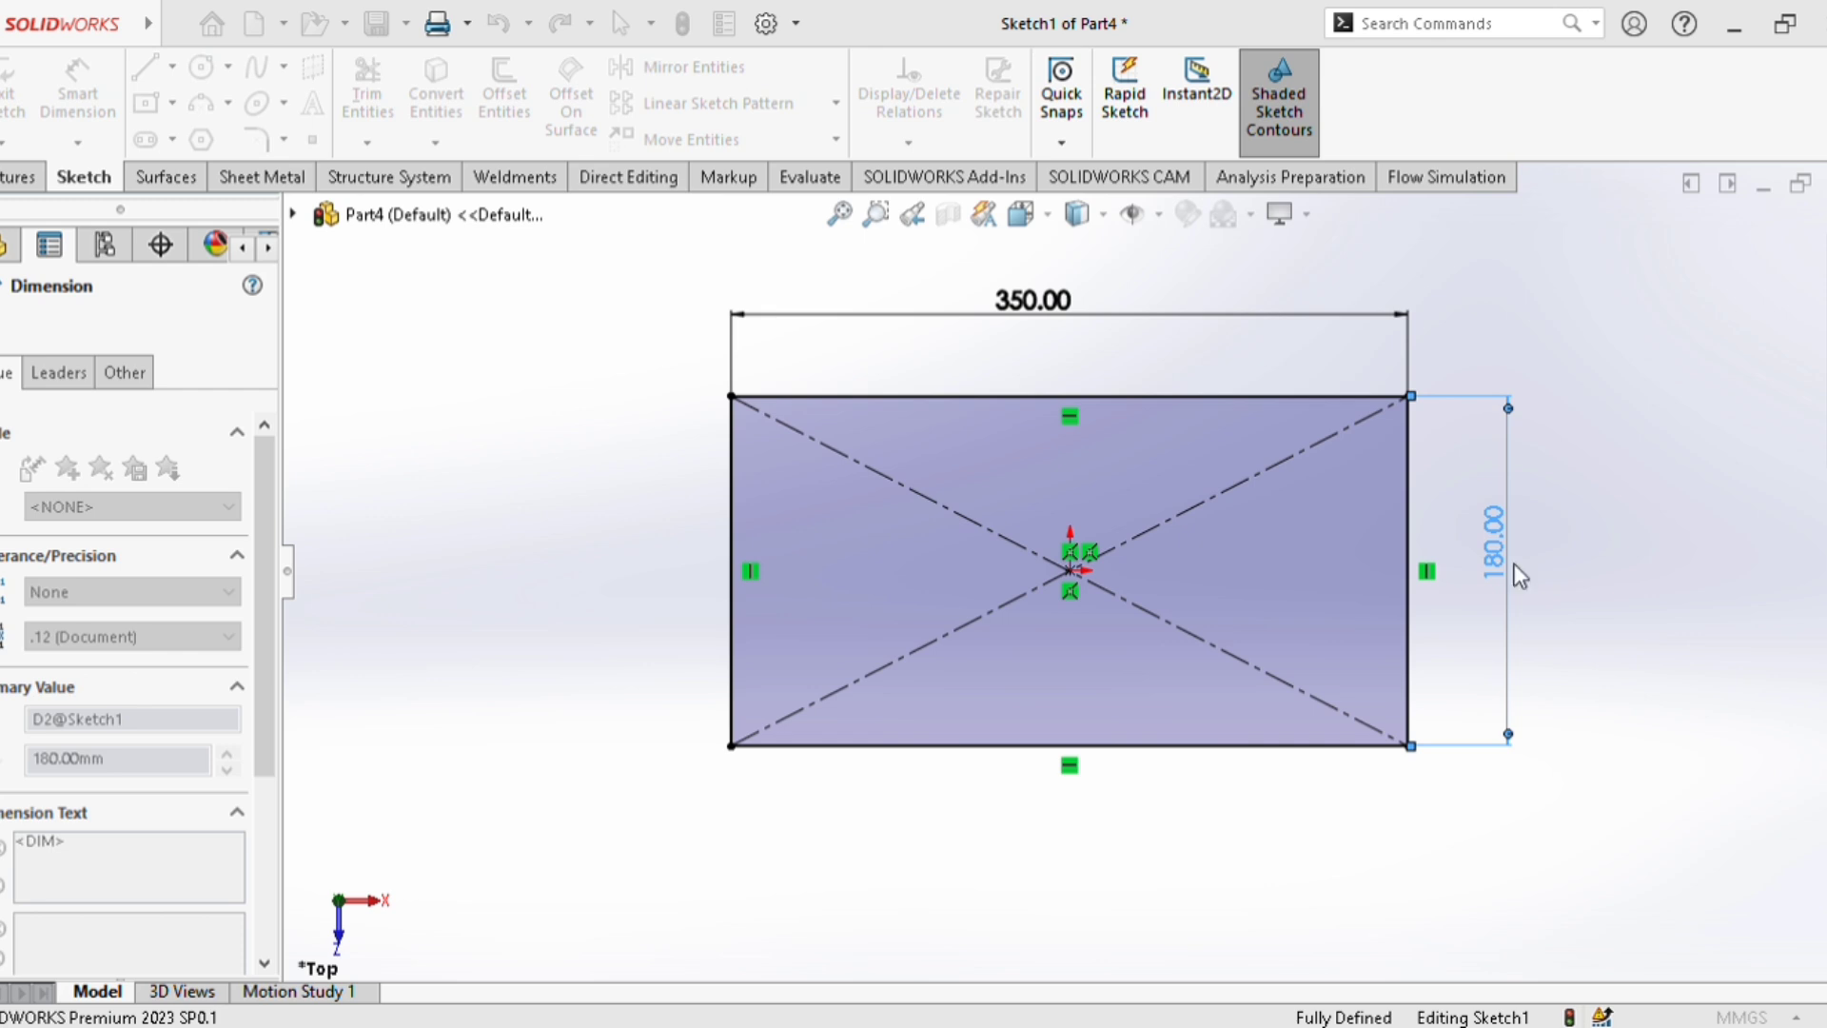
text(200)
key(Return)
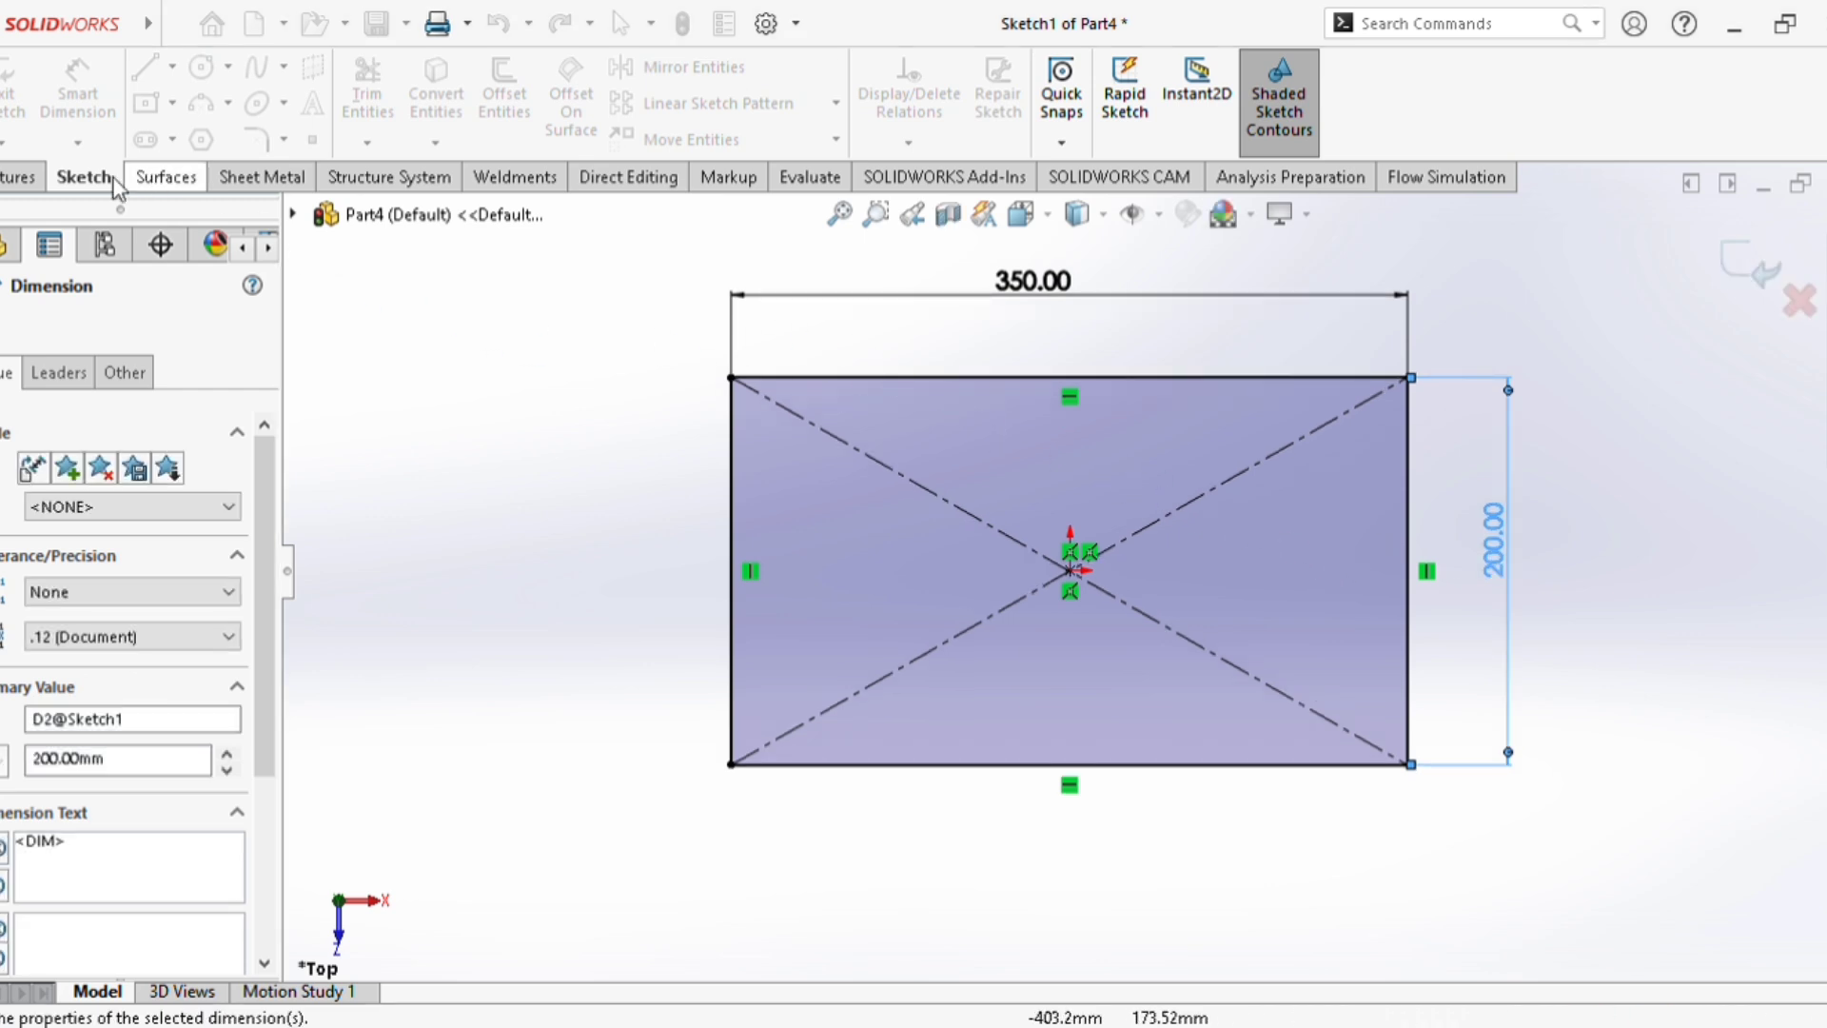
click(1, 333)
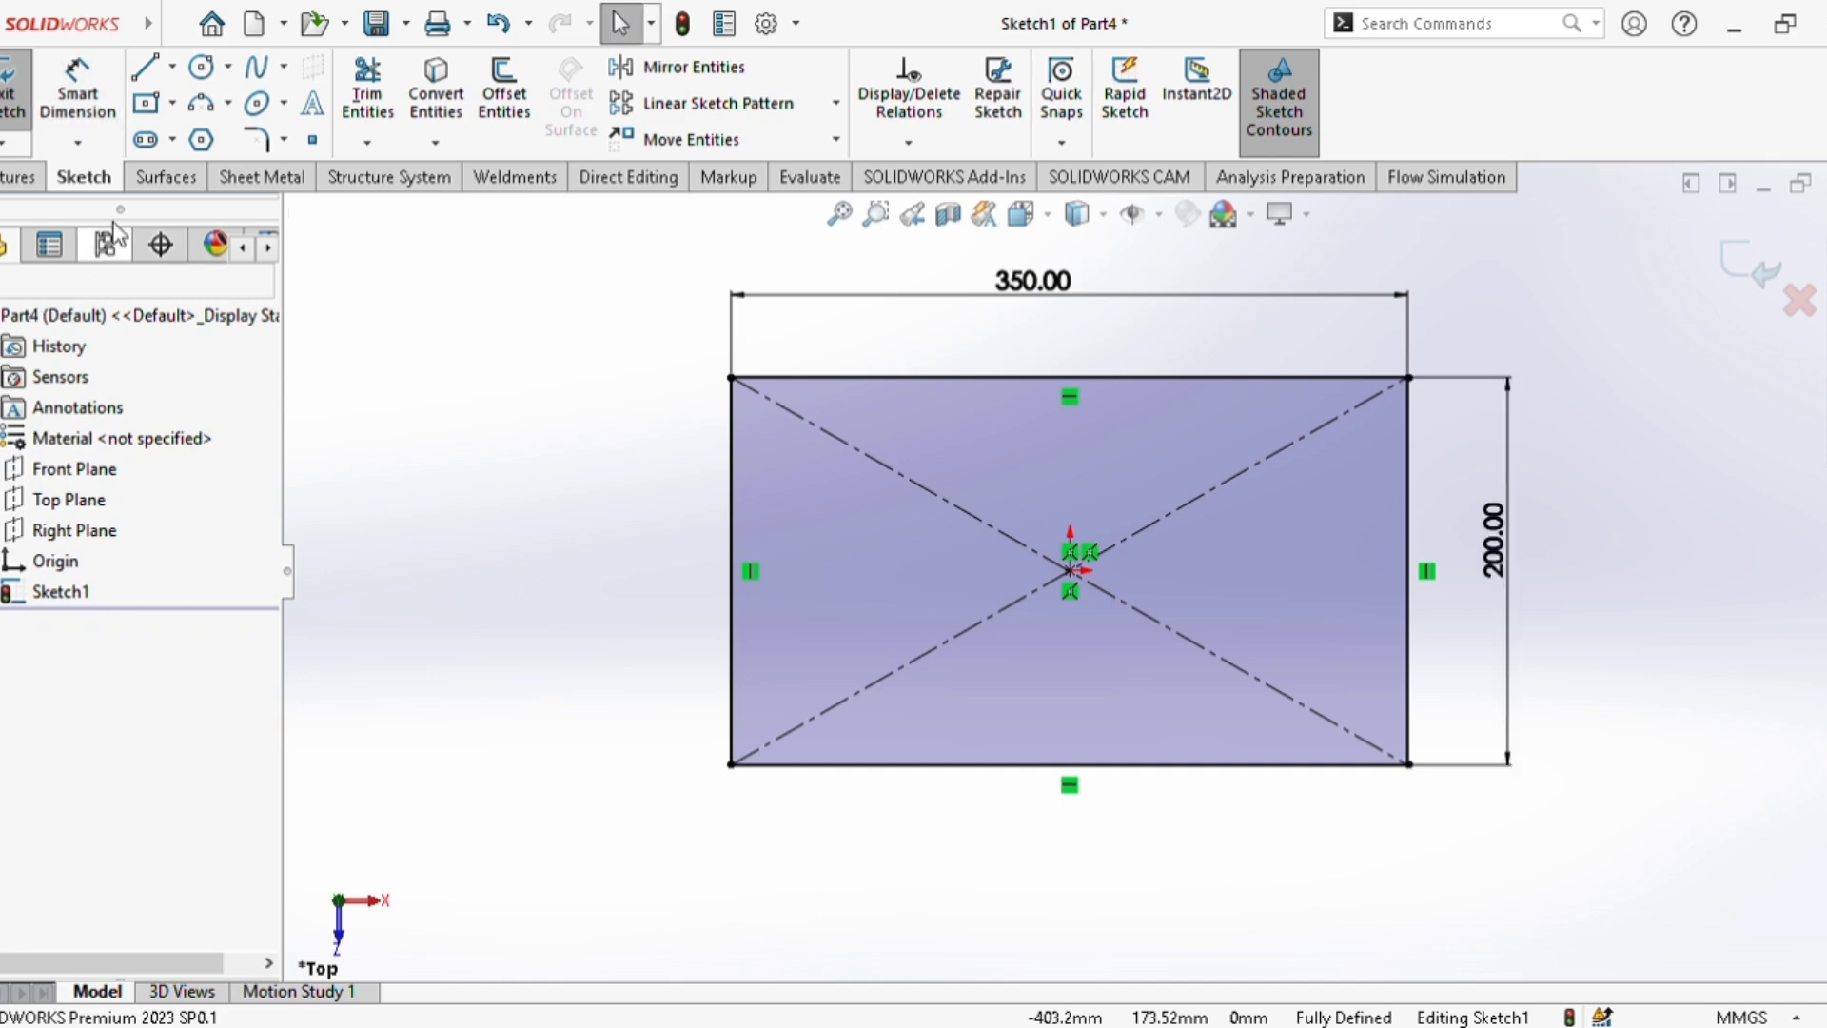
Draw a circle about 17 mm in diameter centered on the midpoint of the rectangle's upper edge.
click(201, 69)
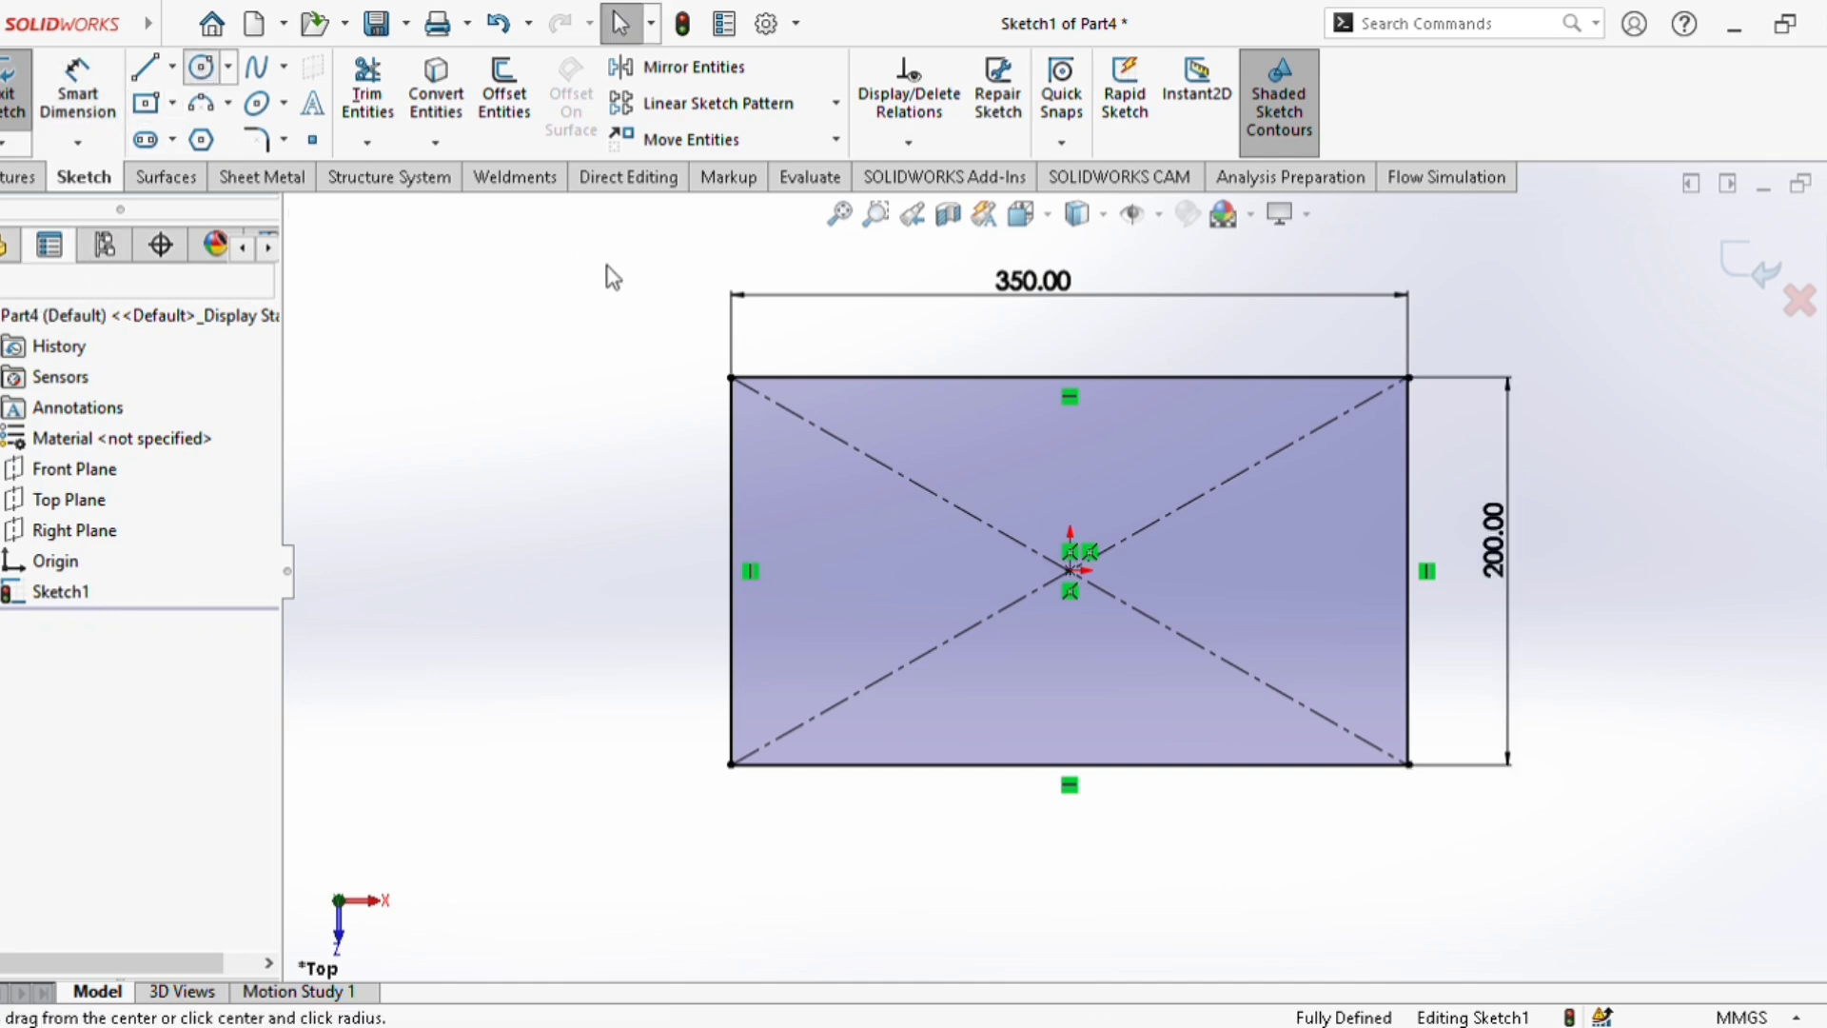
click(1070, 378)
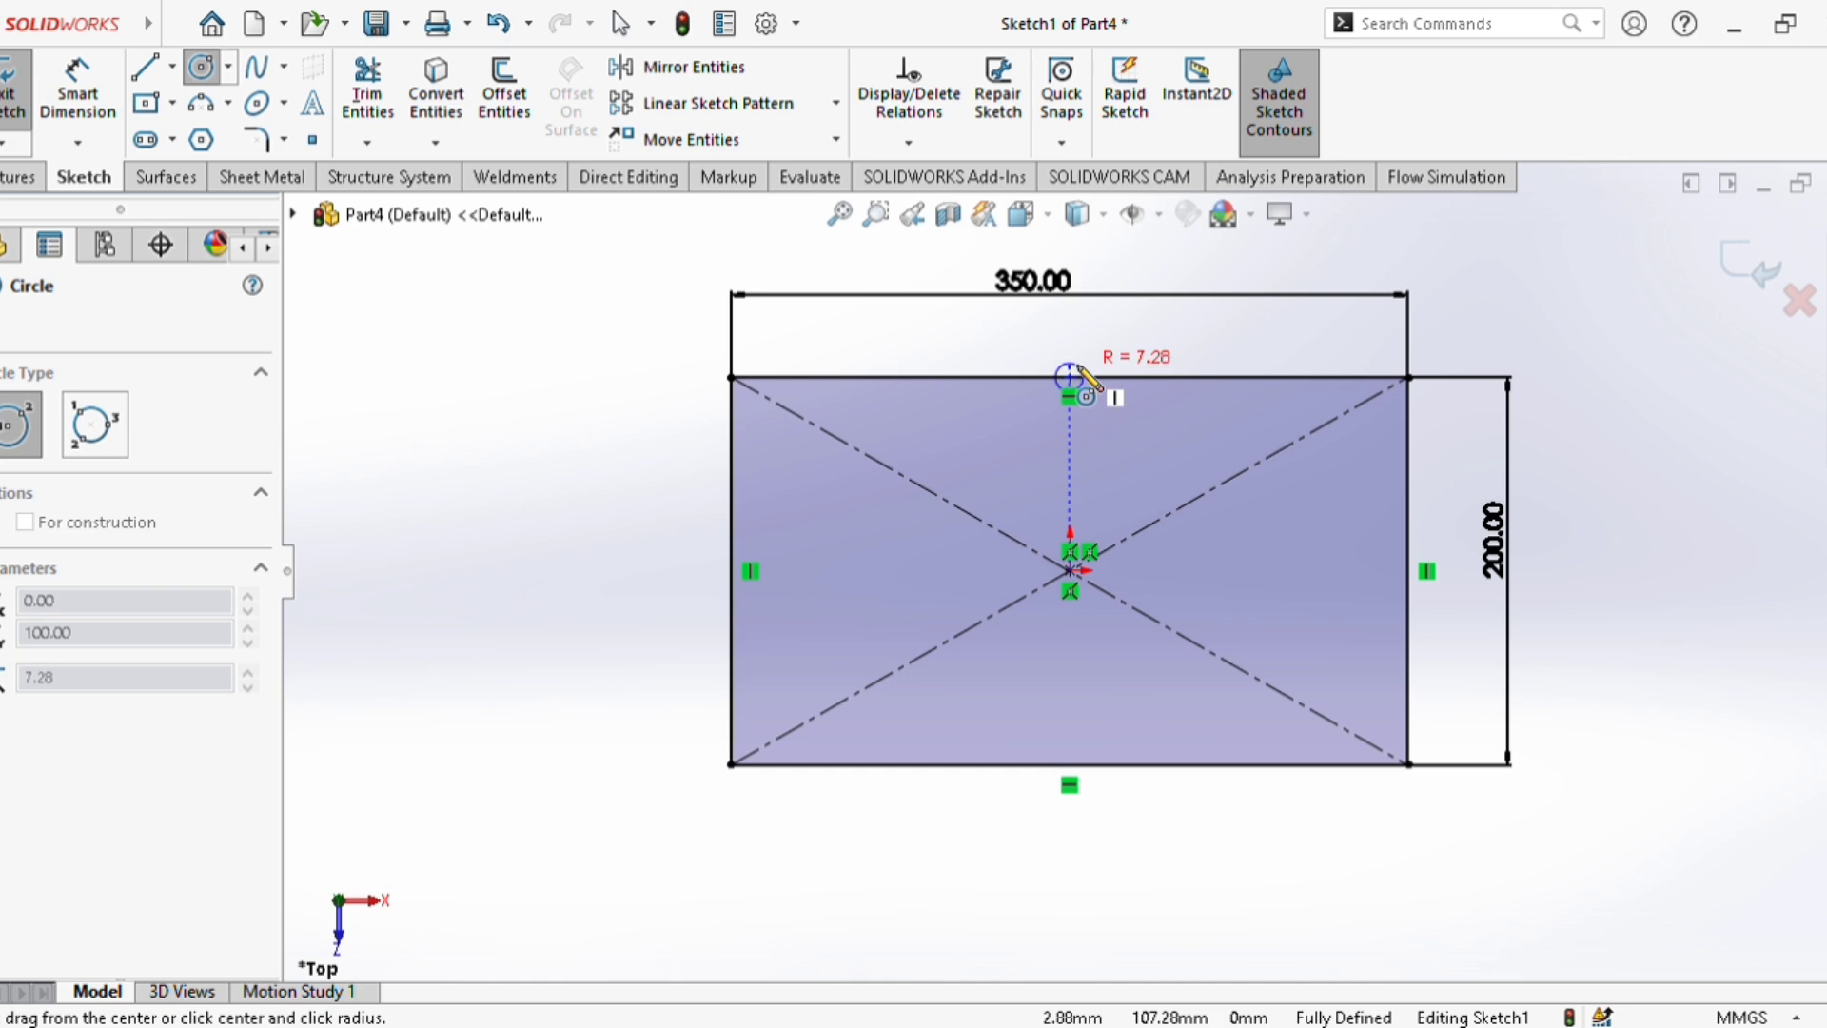
scroll(1085, 370, up, 2)
scroll(1088, 369, down, 3)
scroll(1074, 481, up, 3)
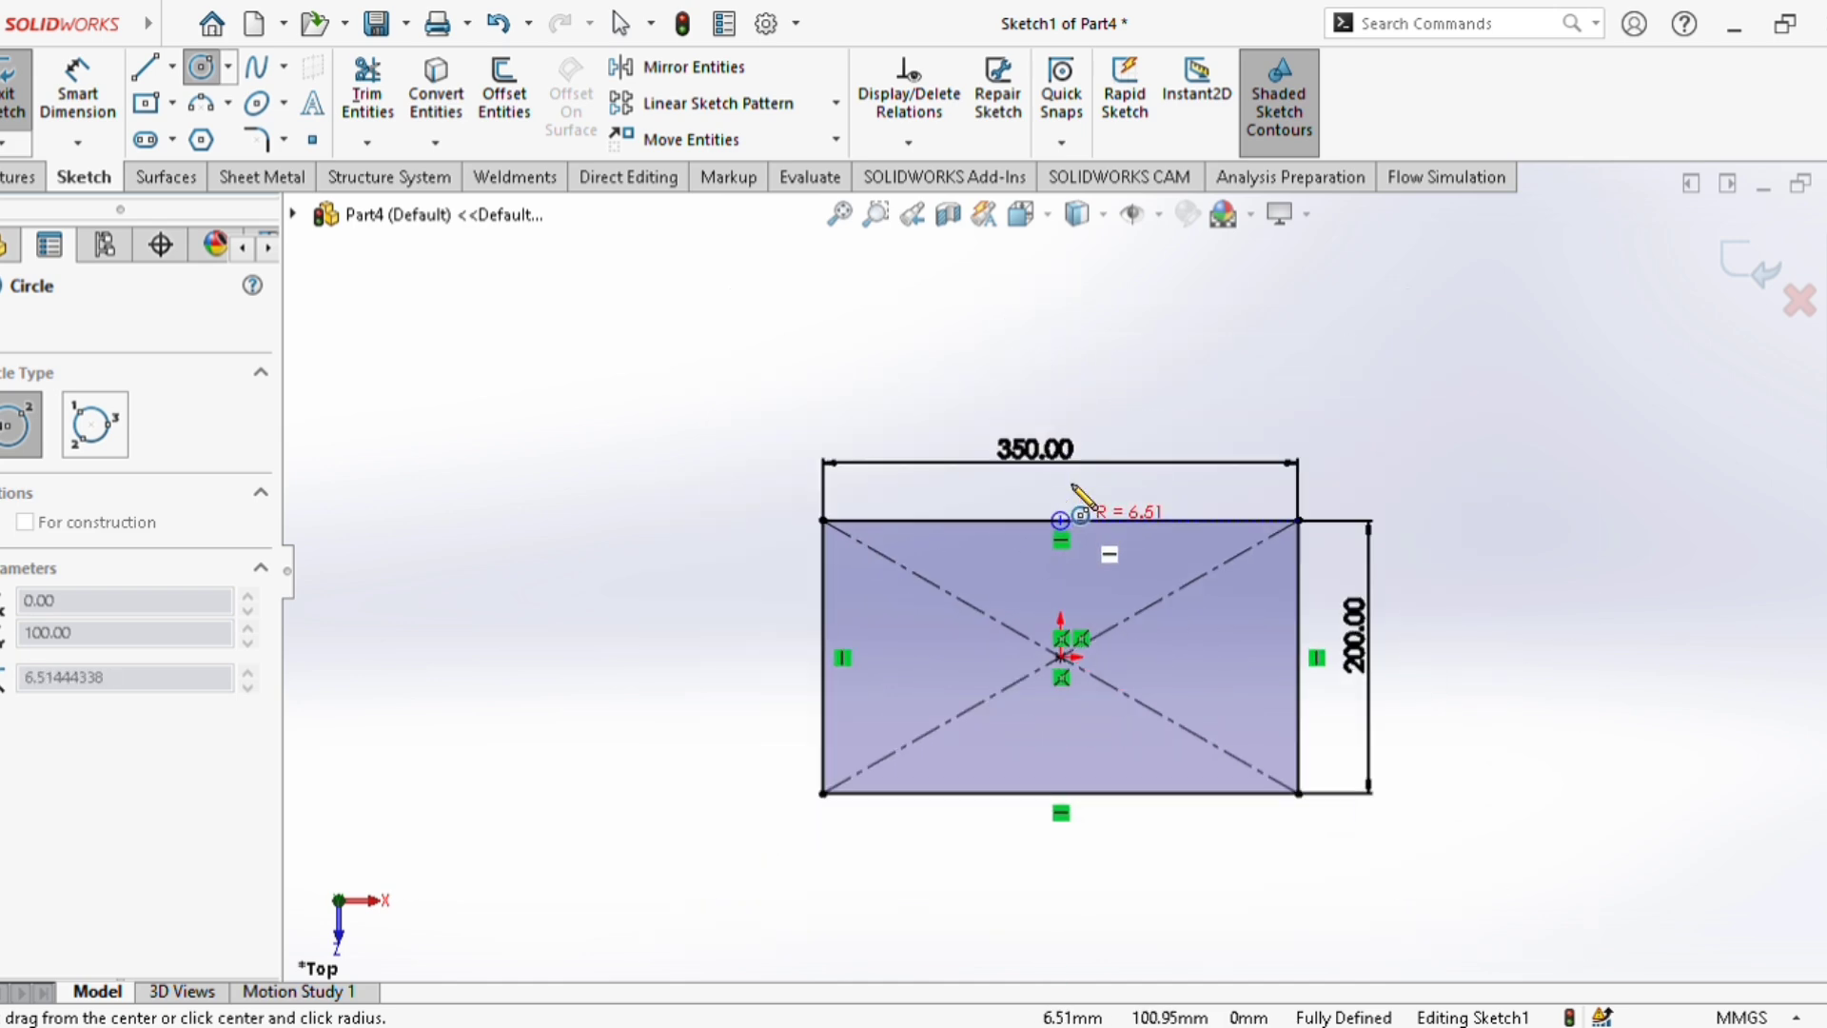
scroll(1074, 487, down, 3)
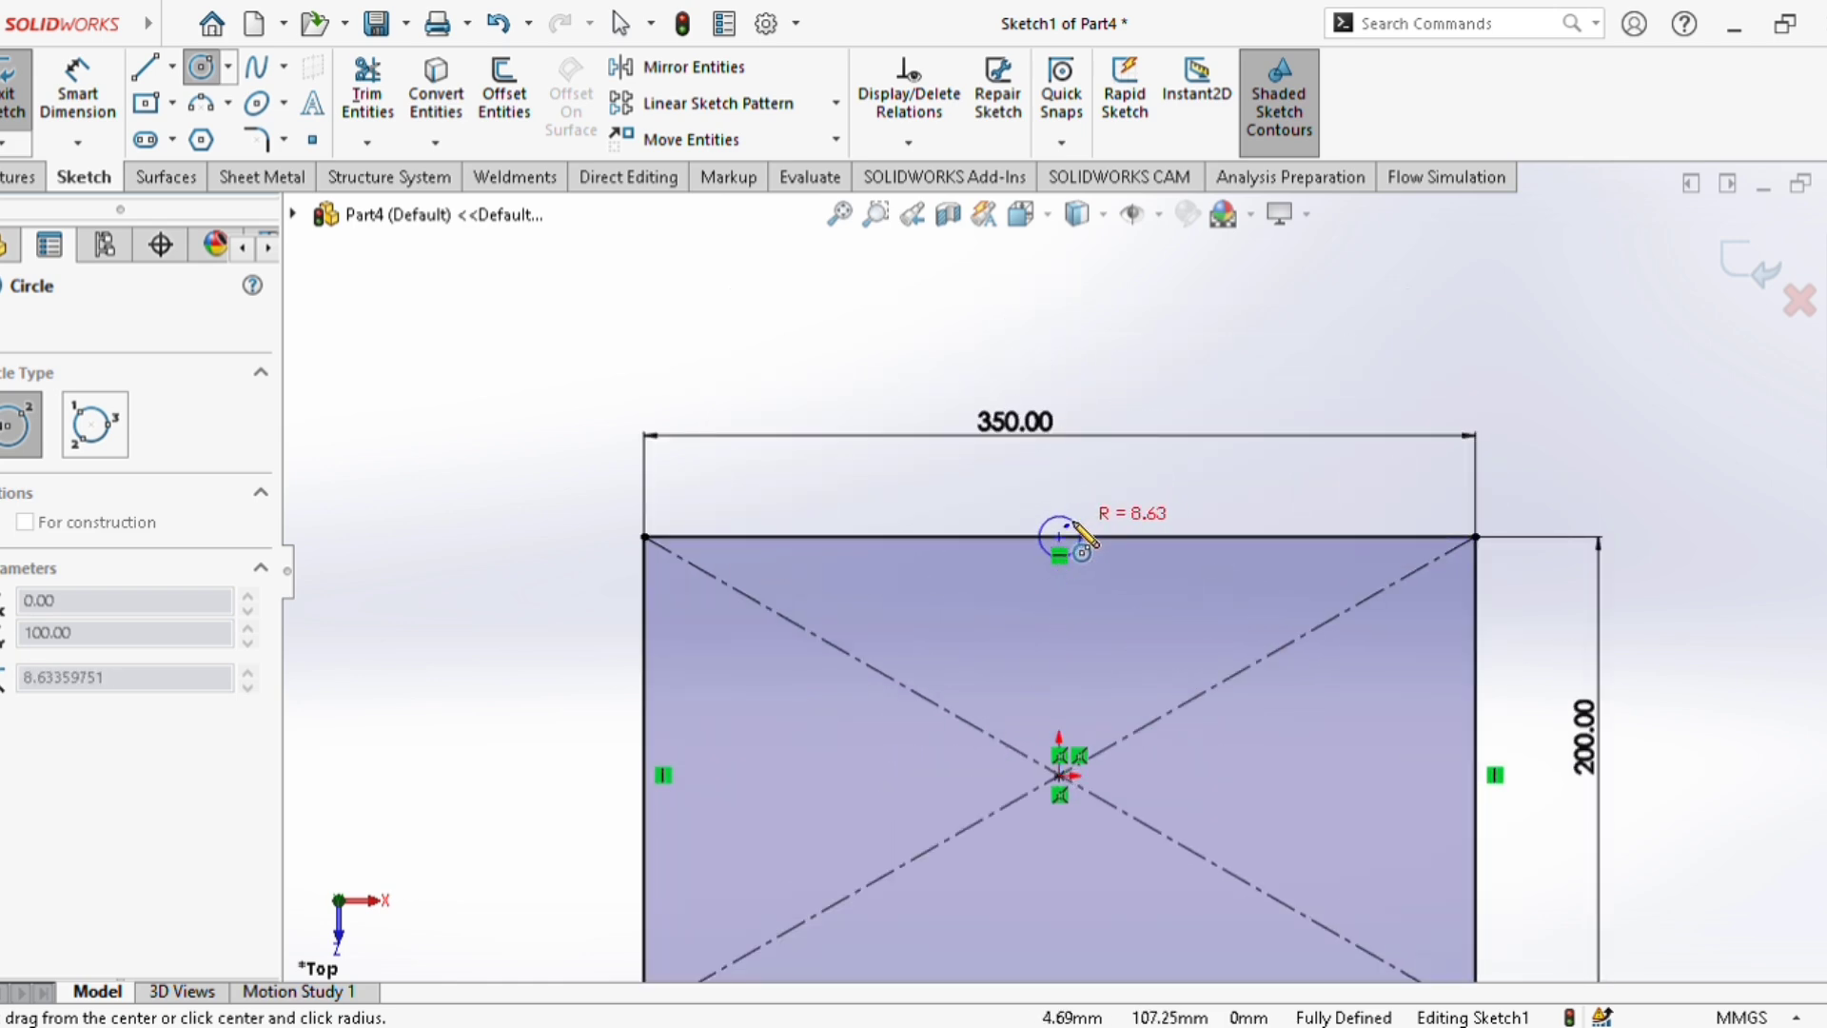
click(1080, 536)
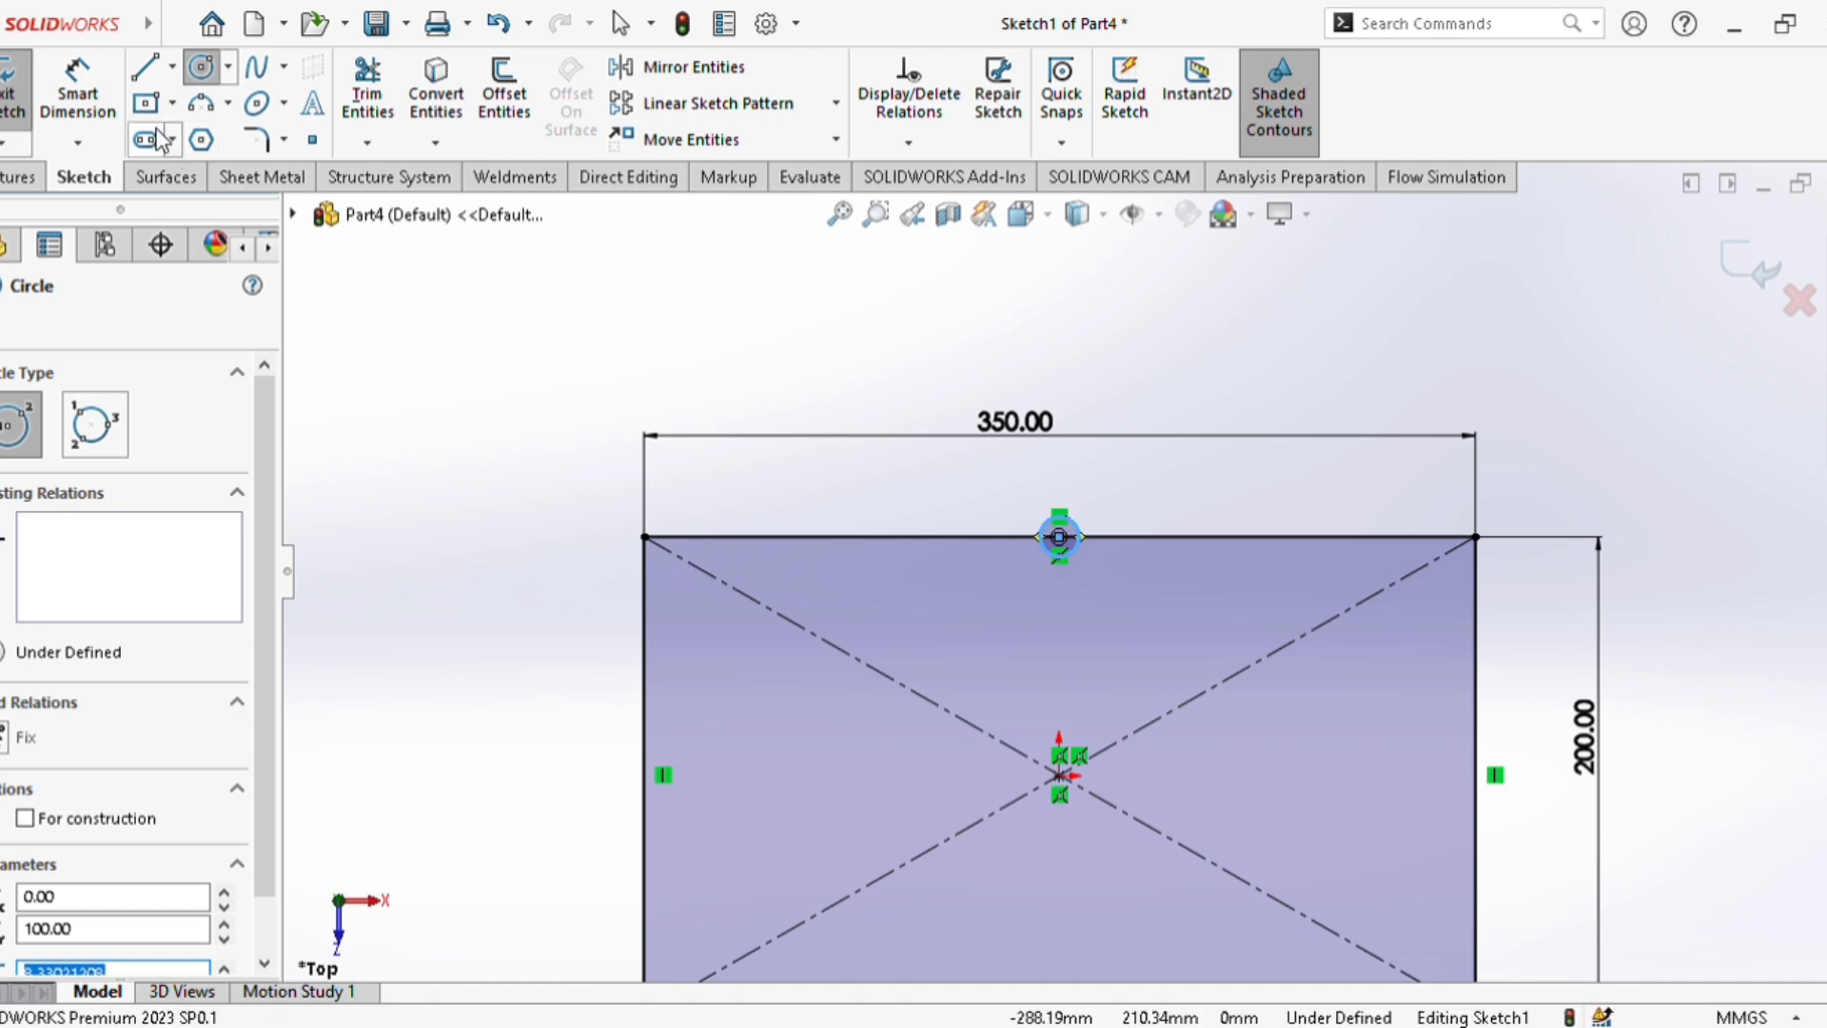
Dimension the diameter of the circle on the upper edge to 2.5 mm.
click(79, 103)
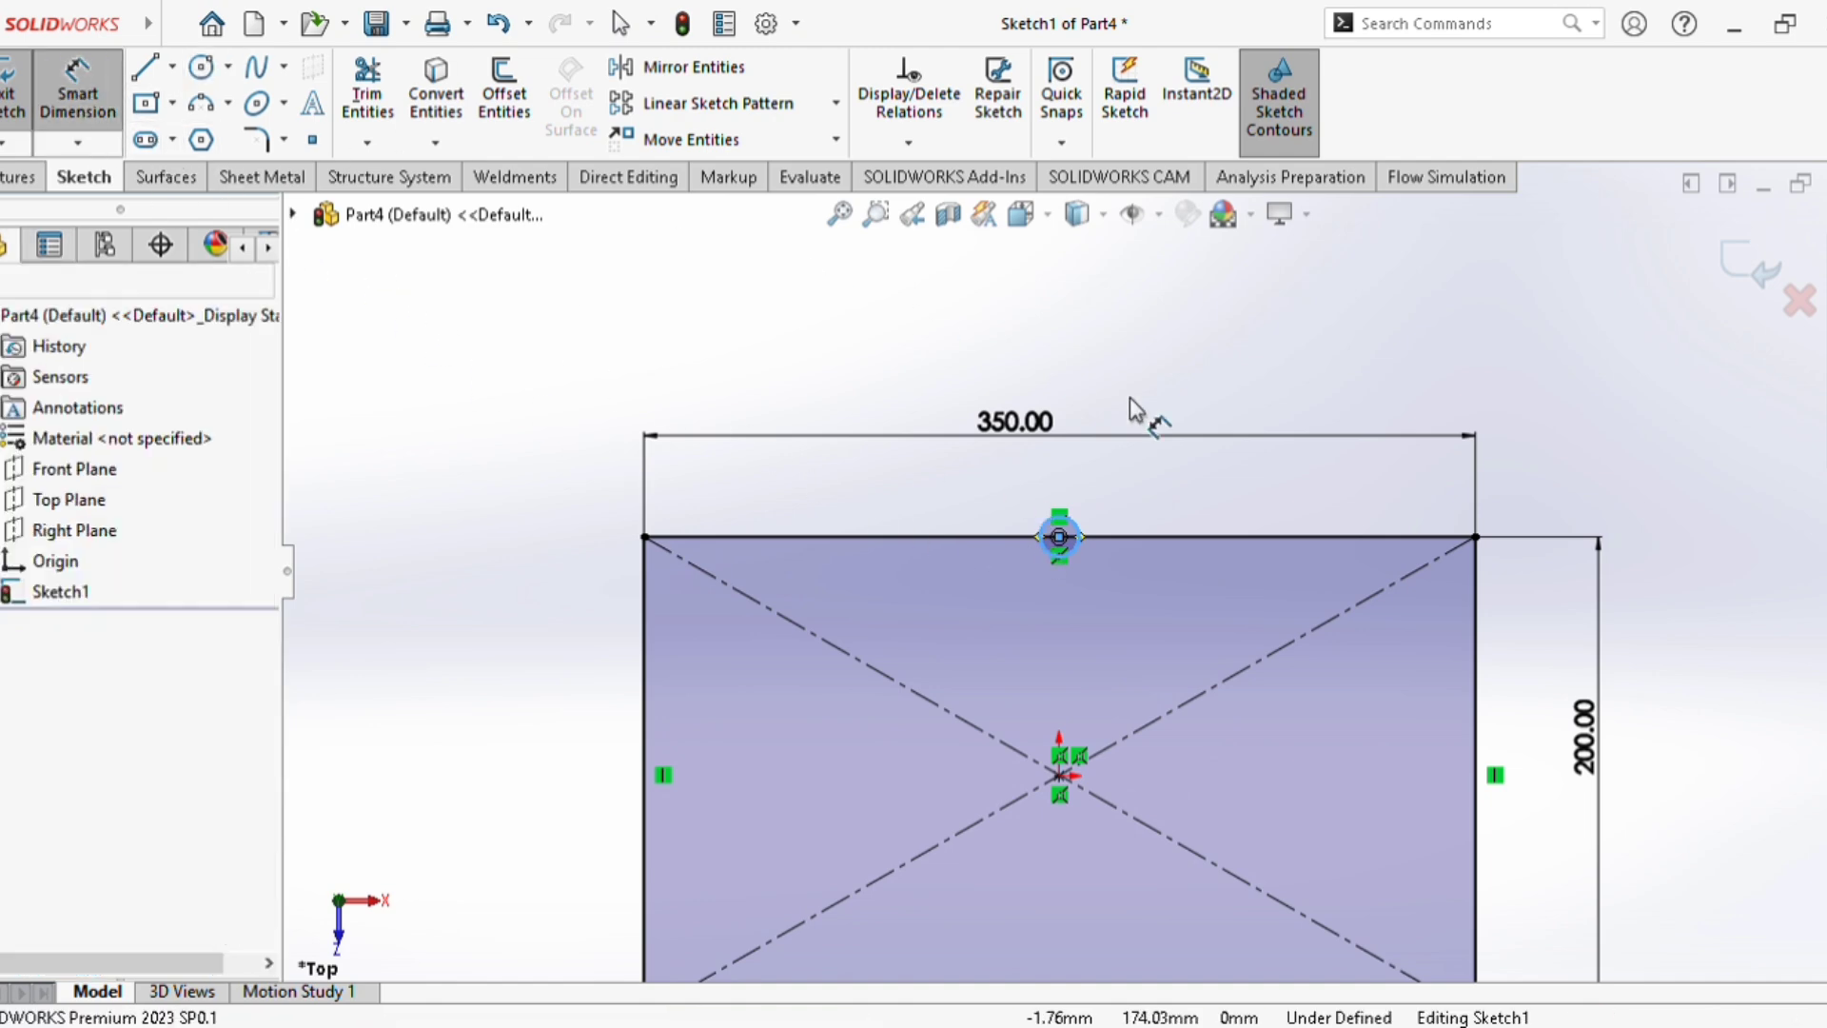
scroll(1059, 539, down, 5)
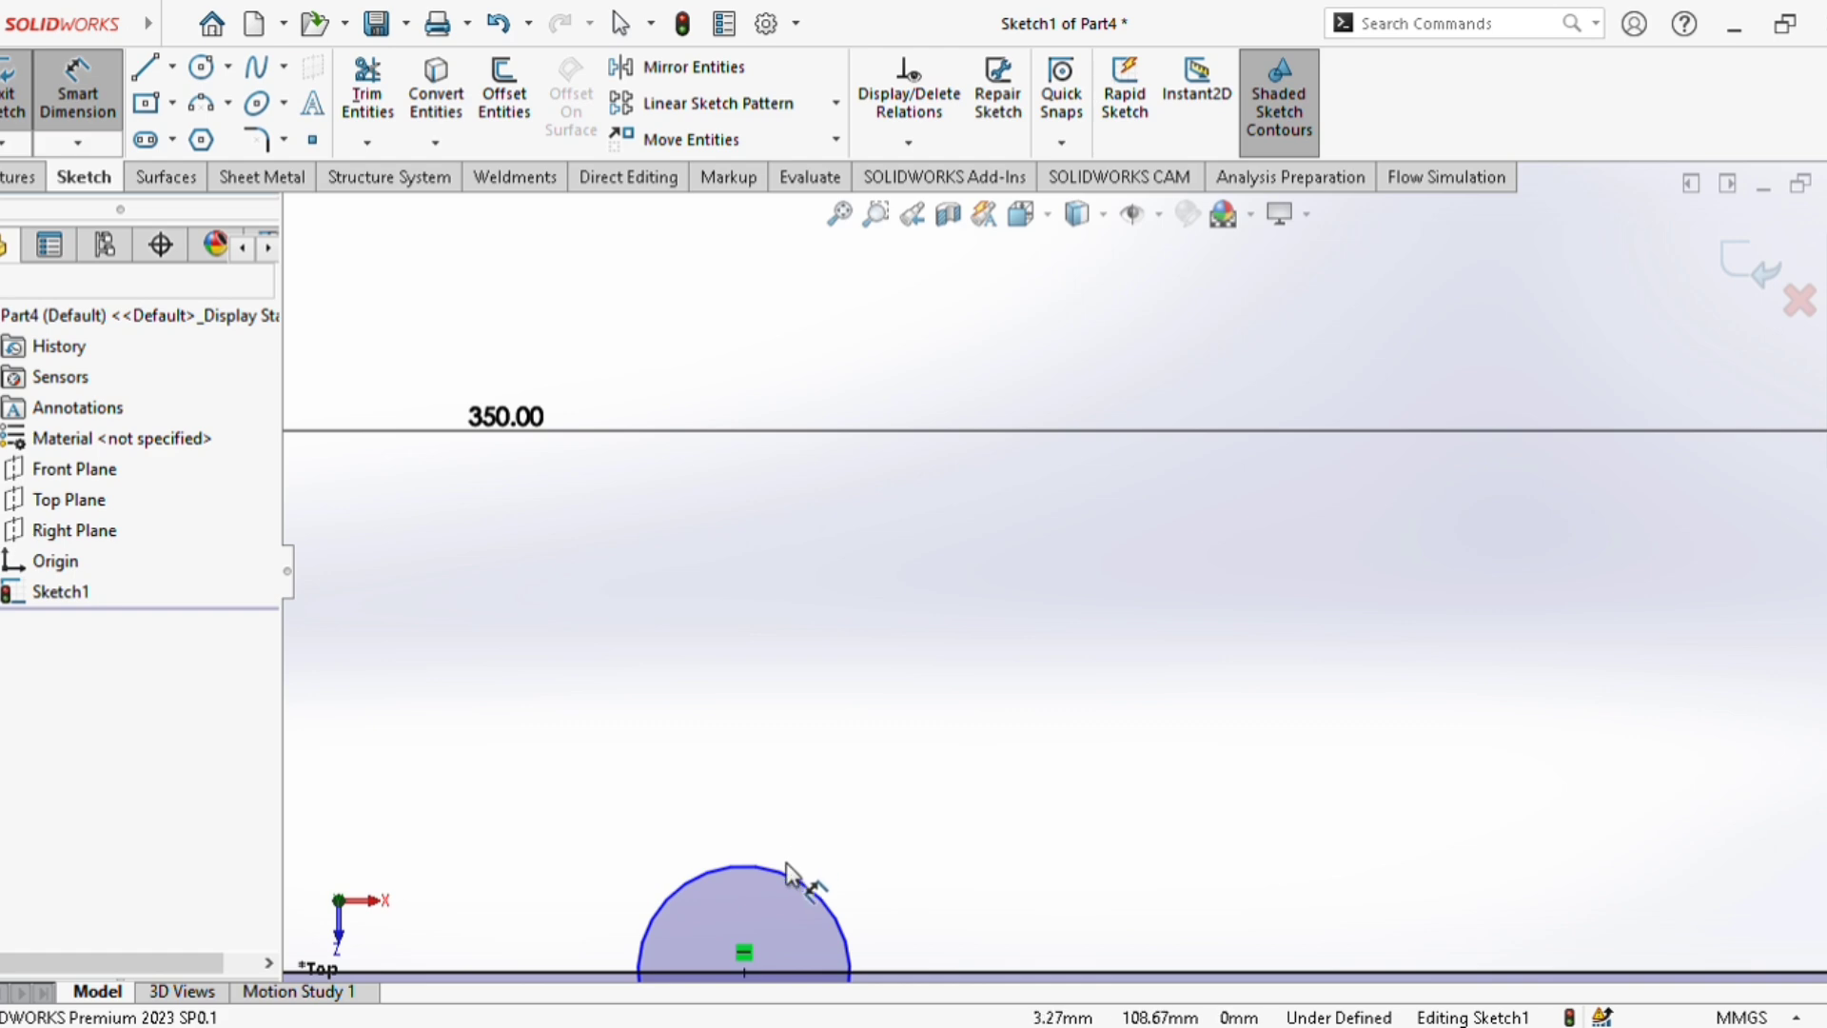
click(783, 870)
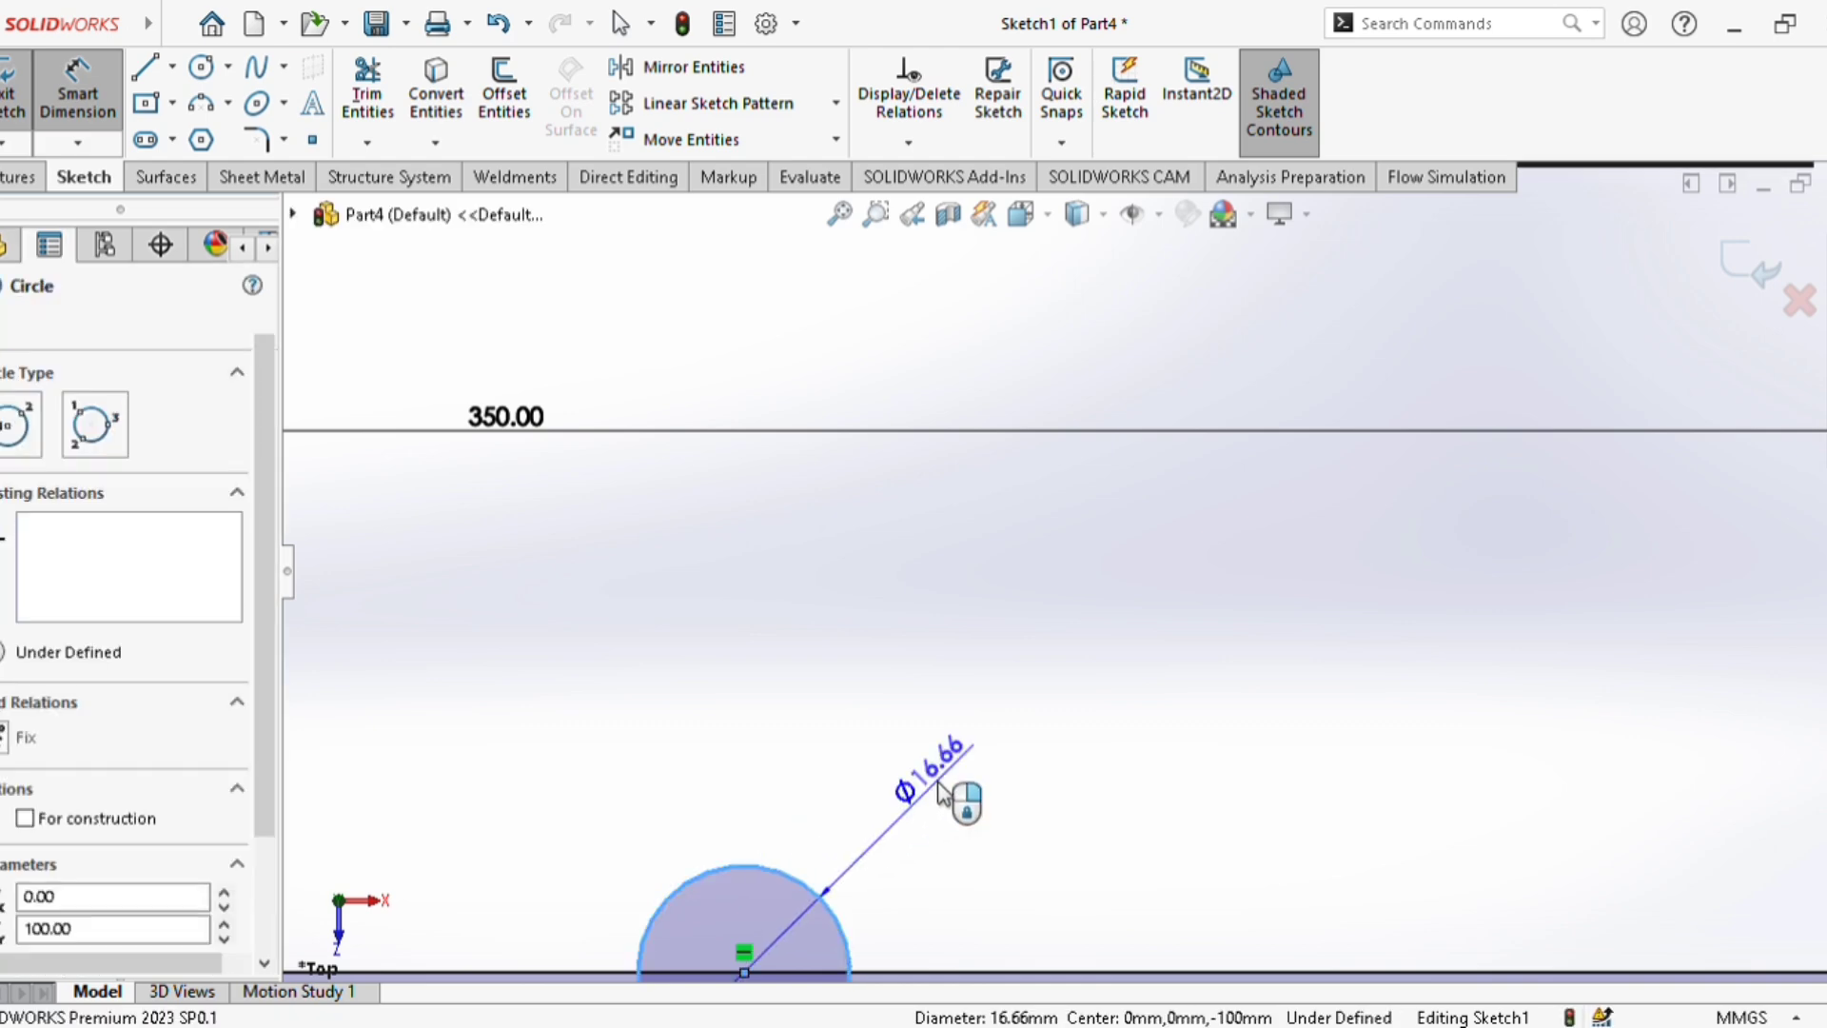
click(940, 790)
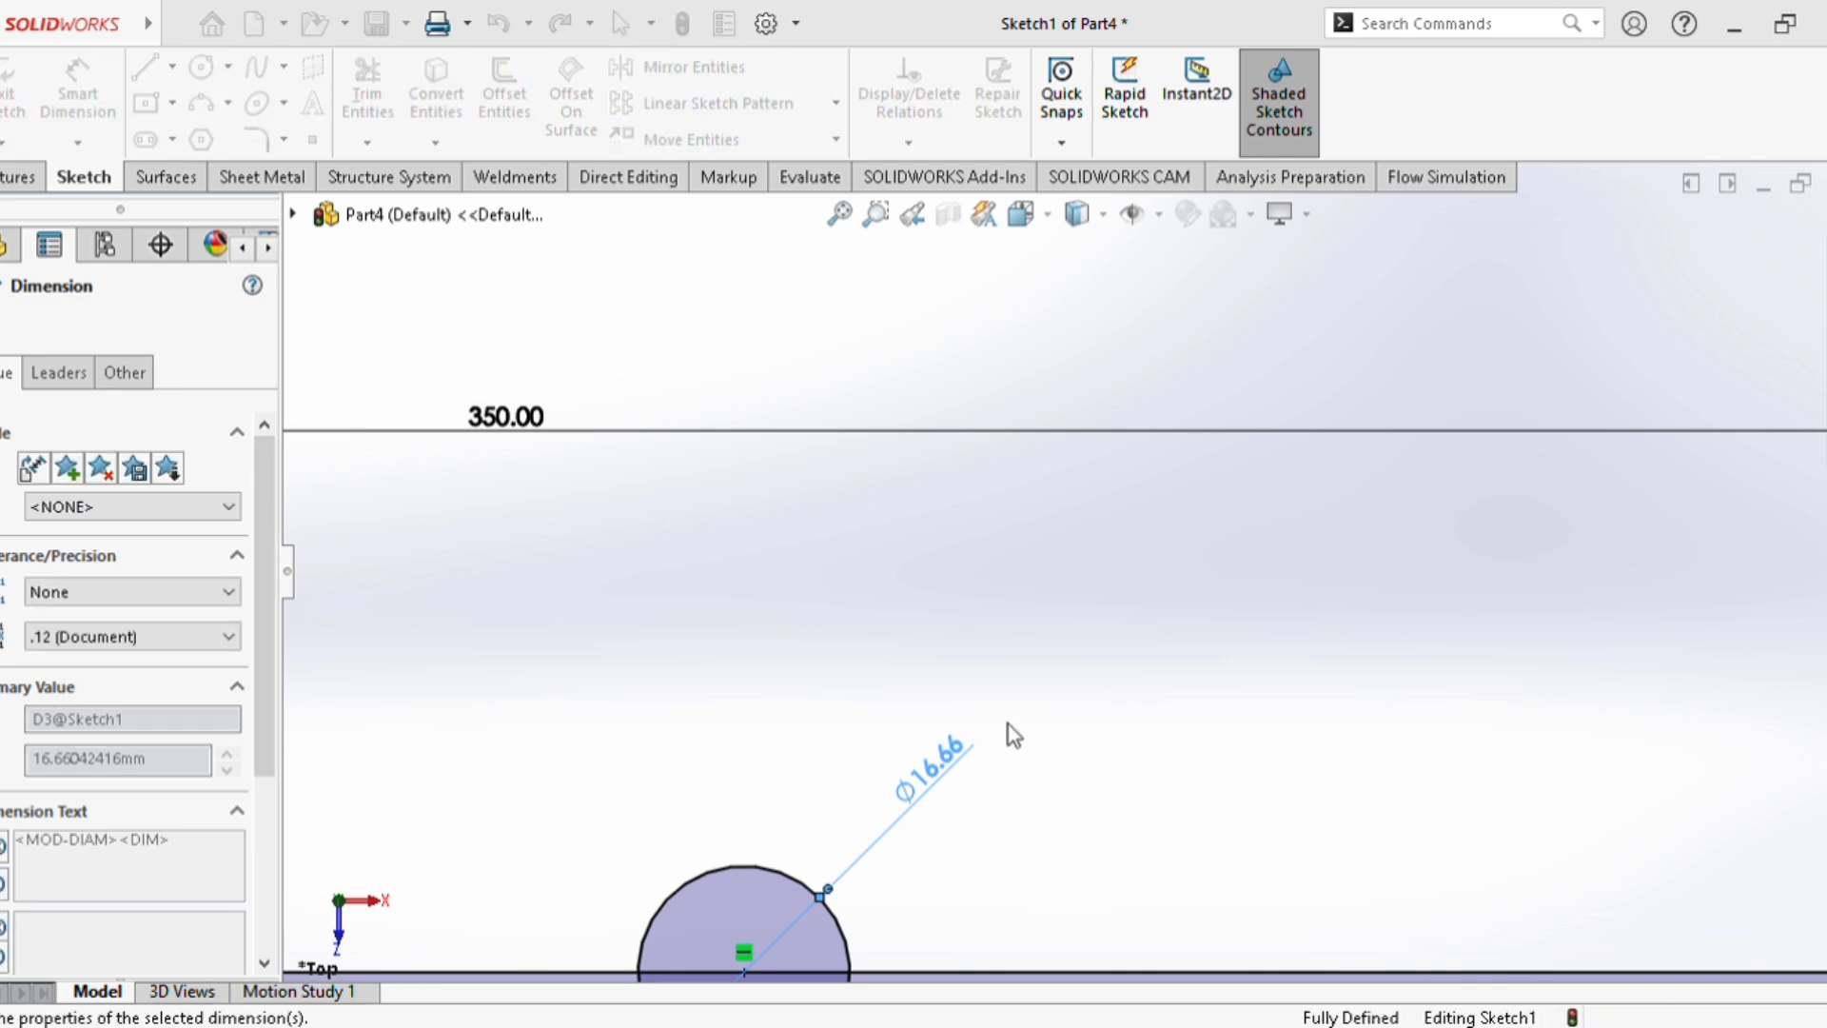
text(2.5)
key(Return)
scroll(1008, 729, up, 4)
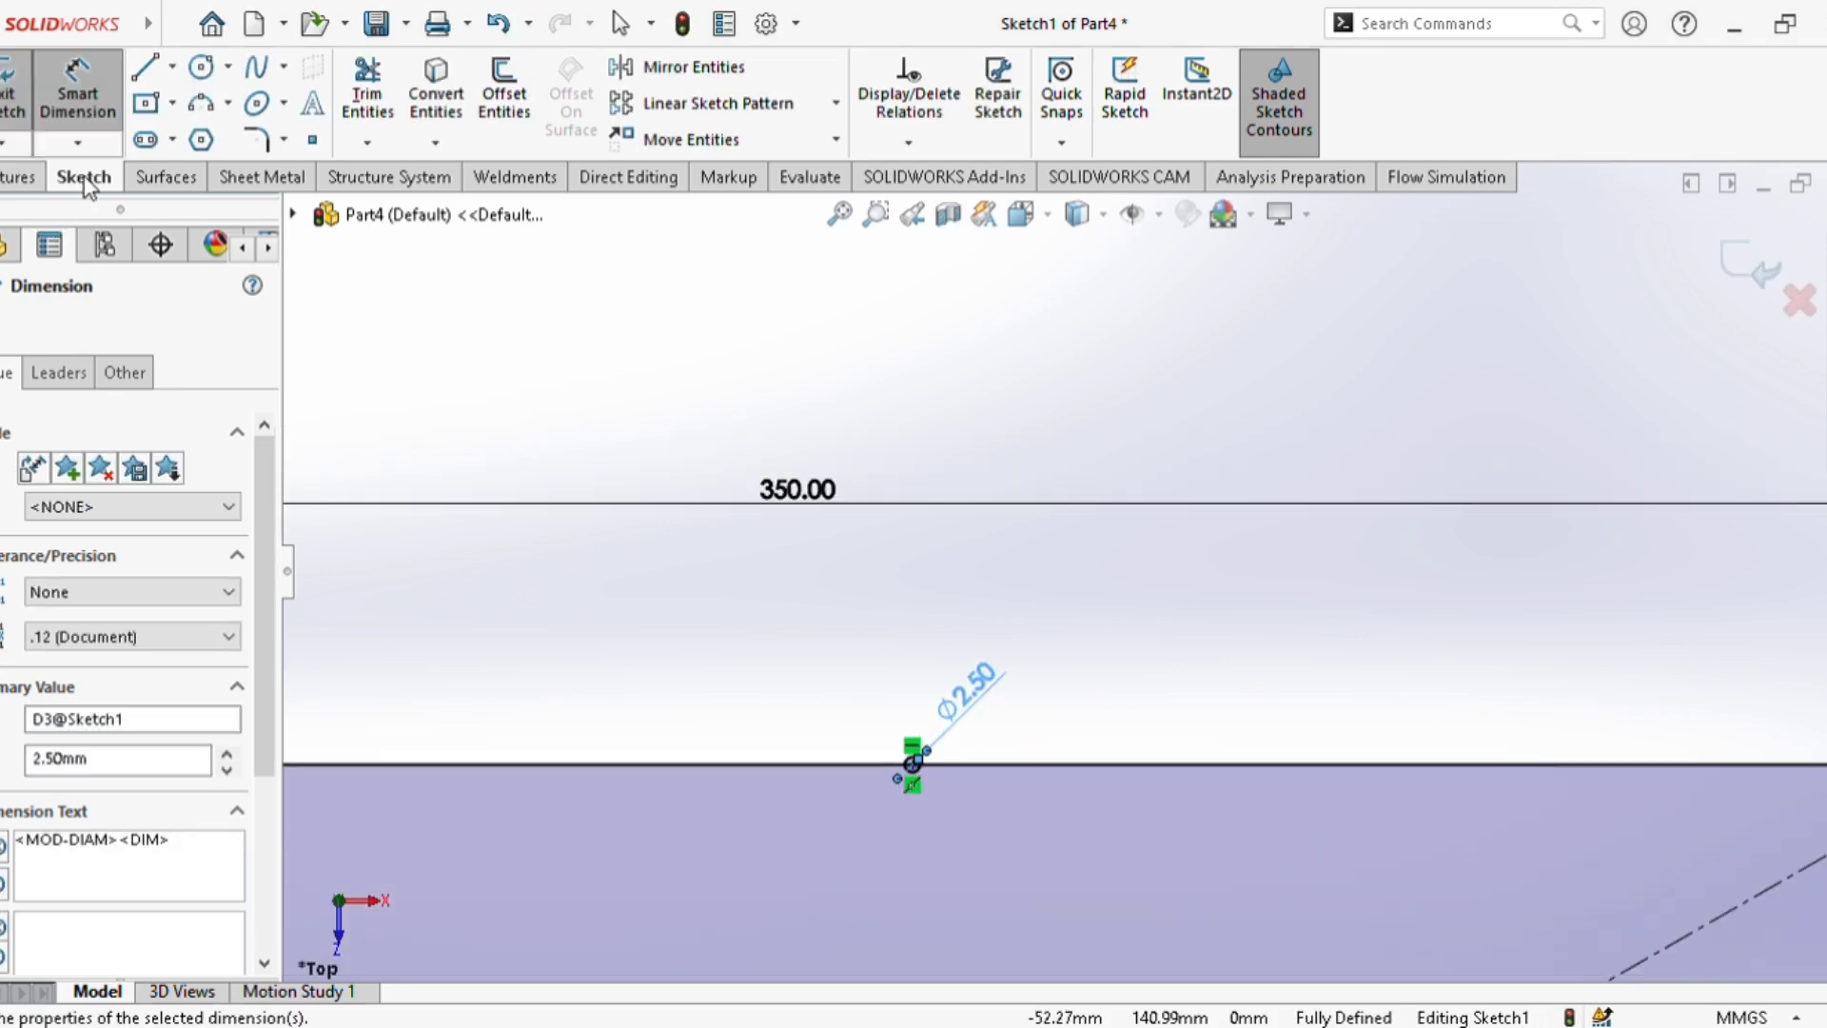
Trim away the part of the rectangle's upper edge that lies inside the small circle, using Trim to closest.
click(369, 91)
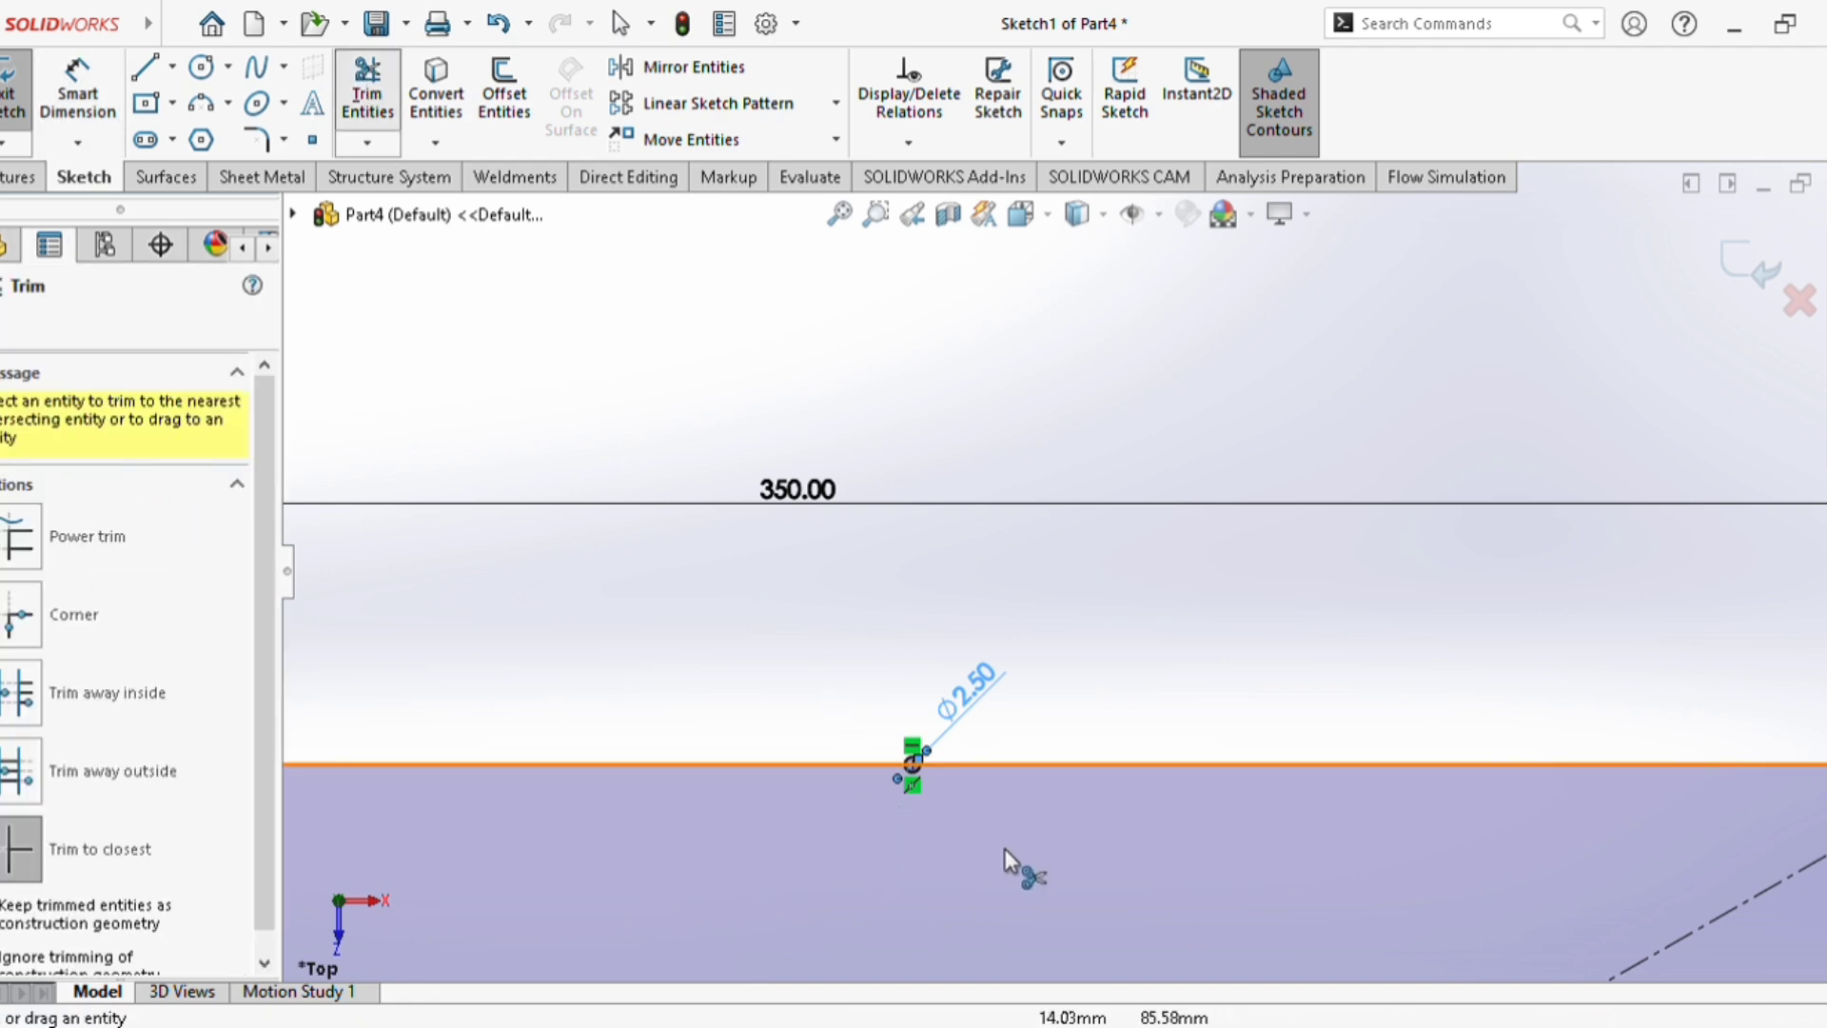
scroll(854, 746, down, 8)
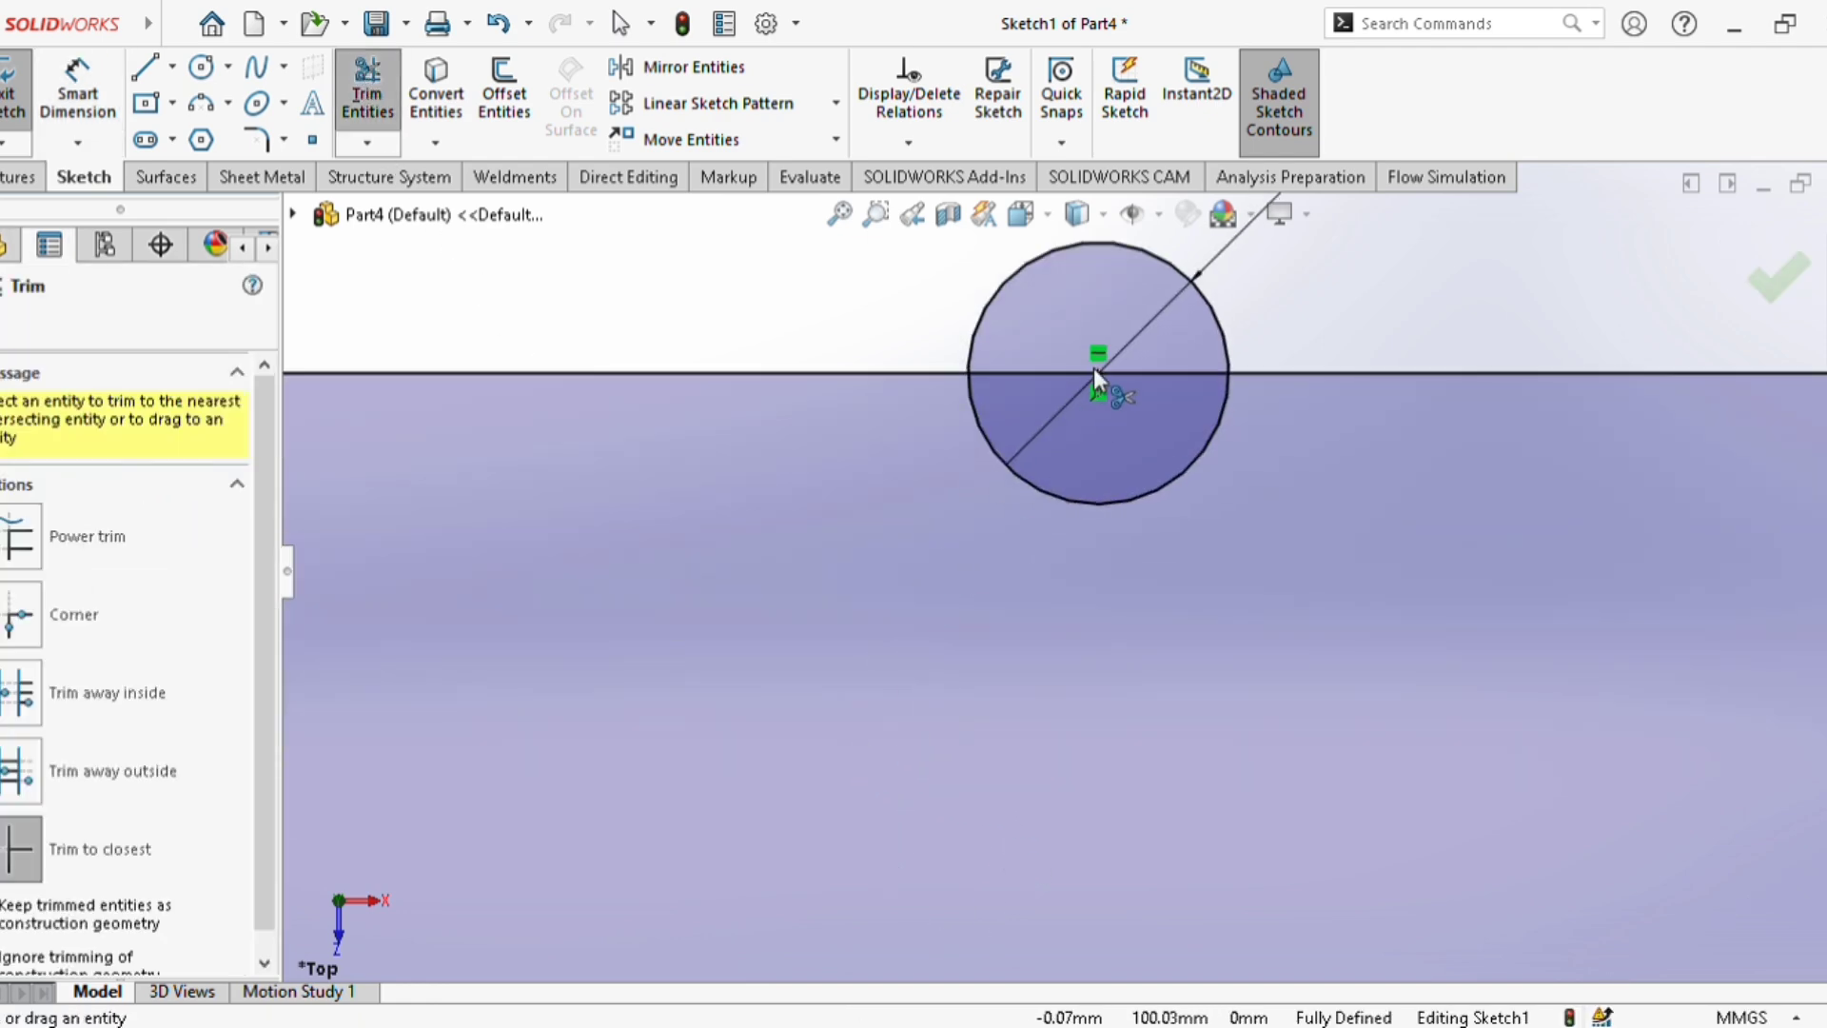
click(1129, 378)
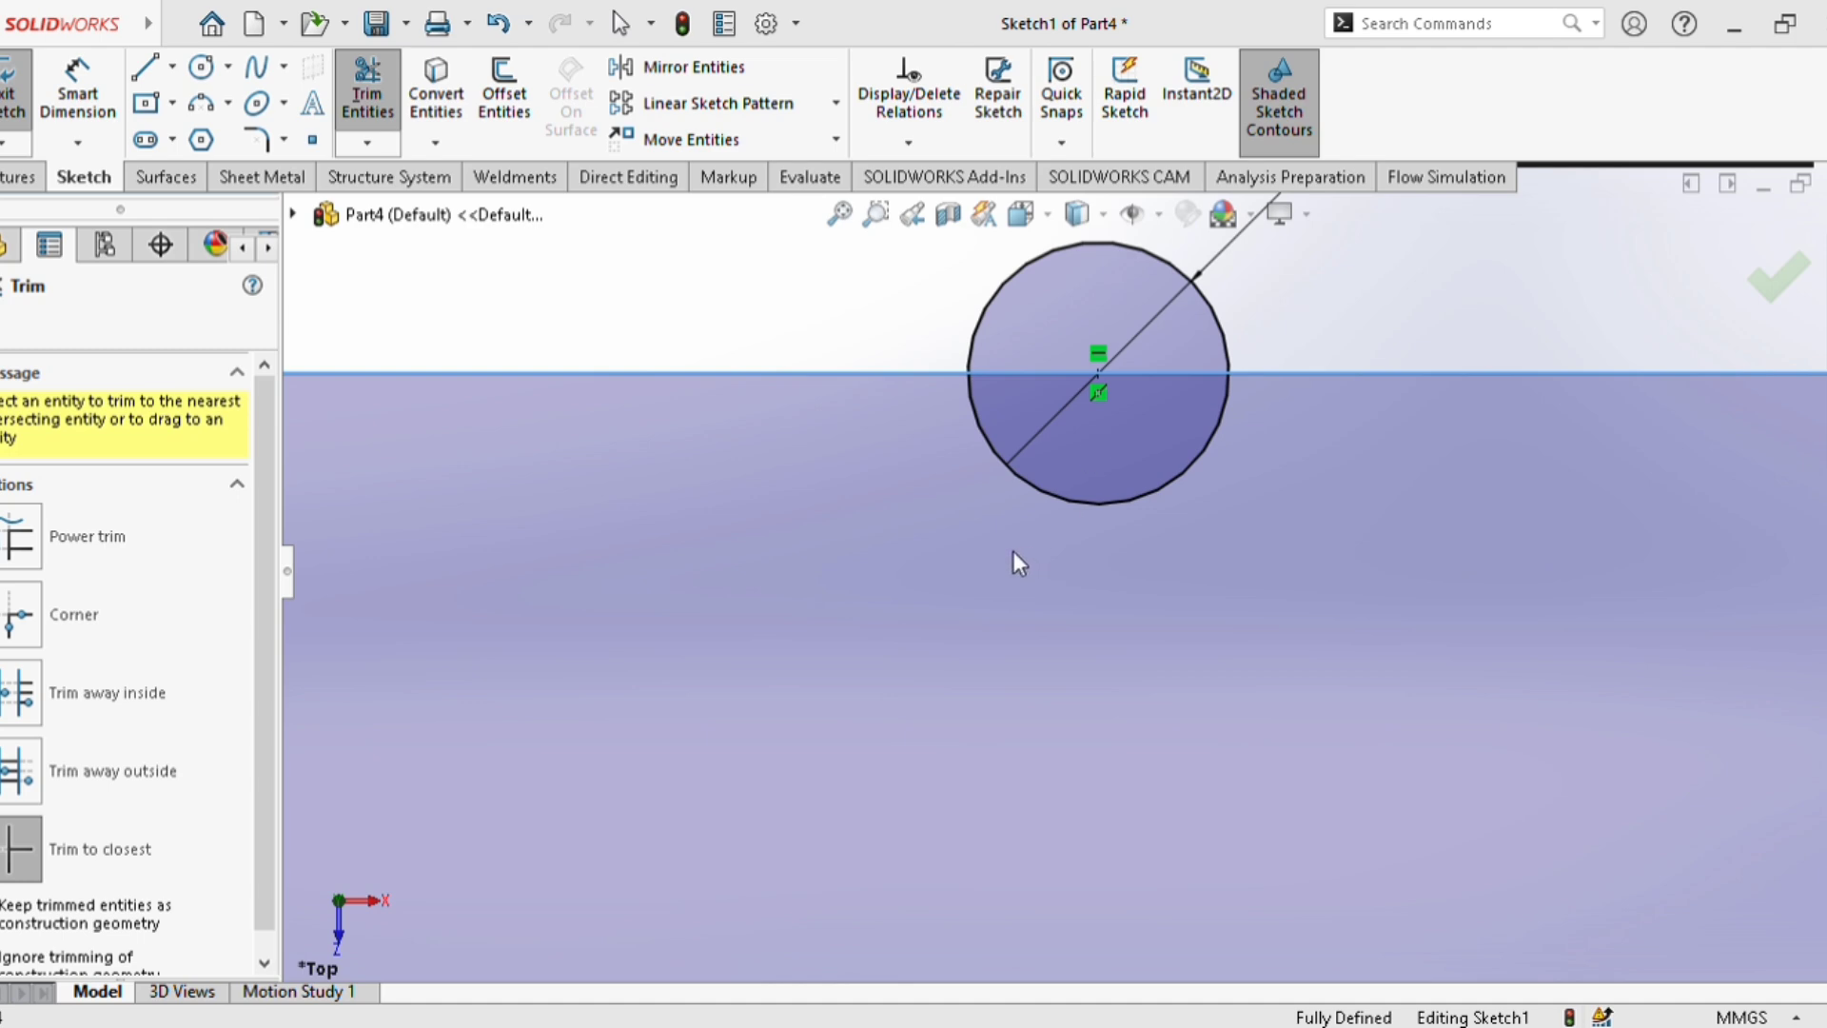
click(1146, 374)
scroll(1190, 340, up, 1)
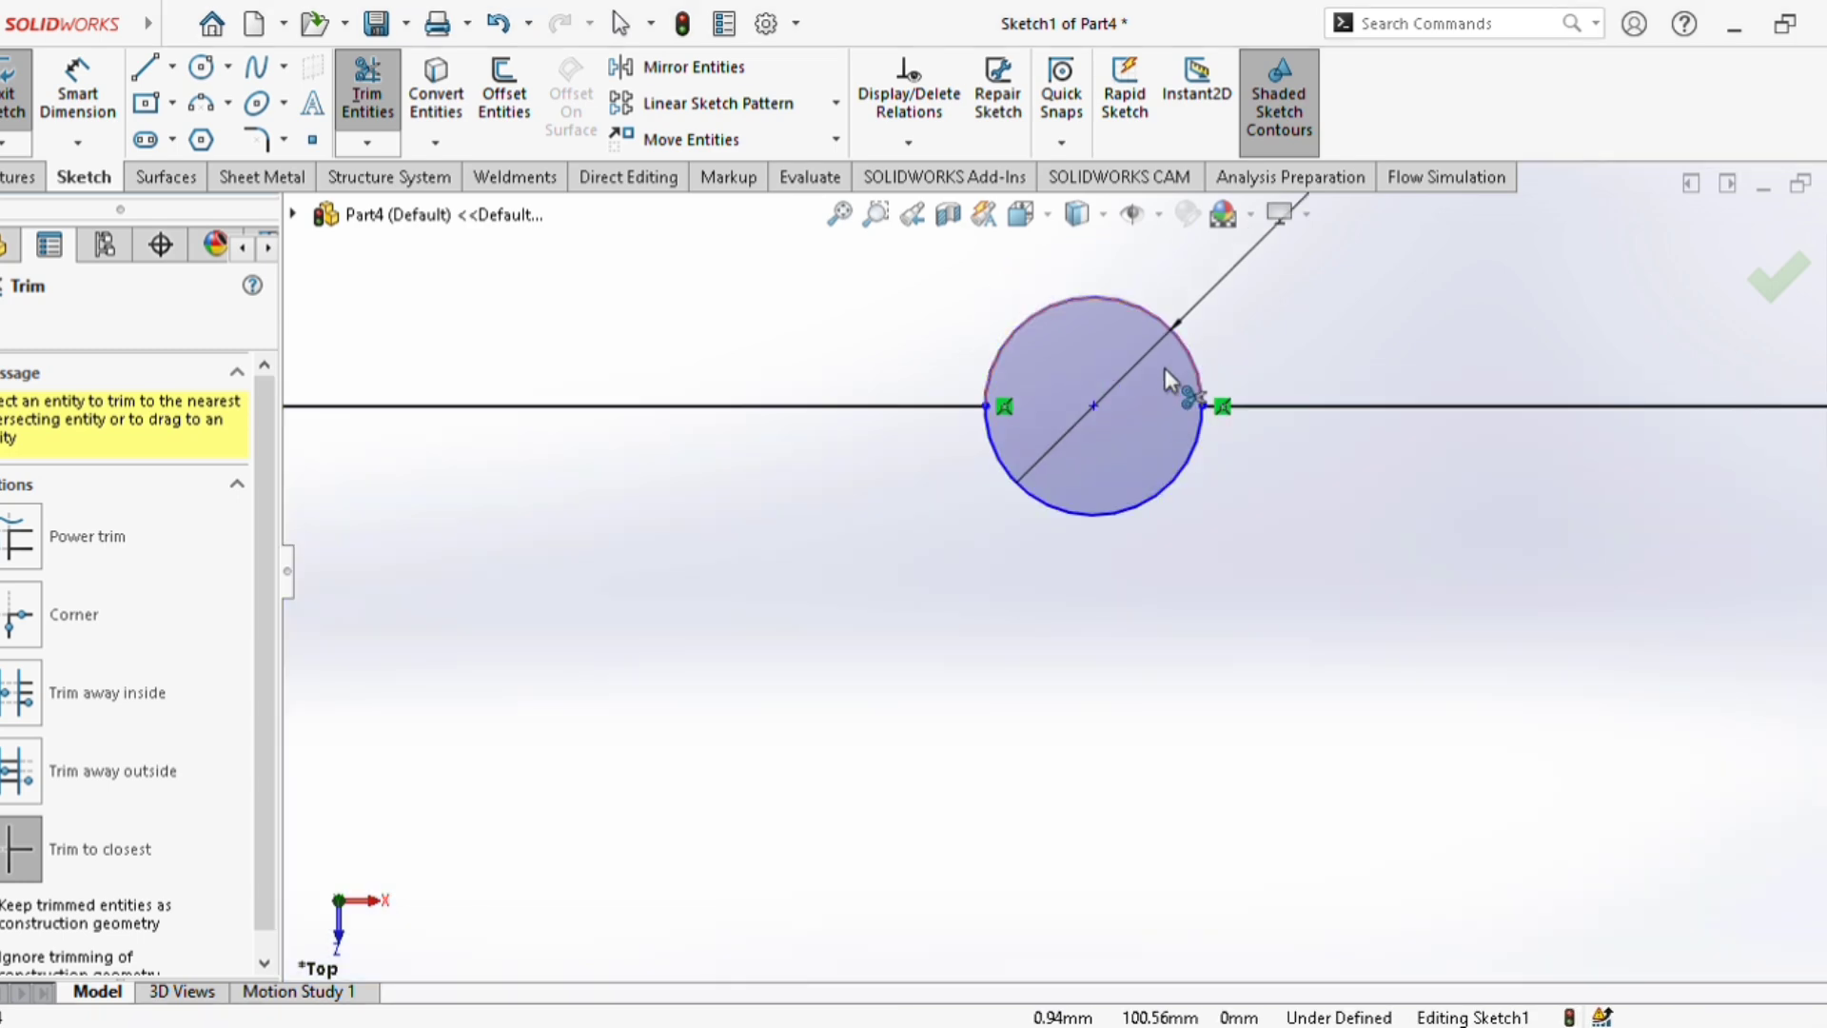
Trim away both halves of the small circle to leave an open gap in the upper edge, and exit the sketch.
click(1181, 476)
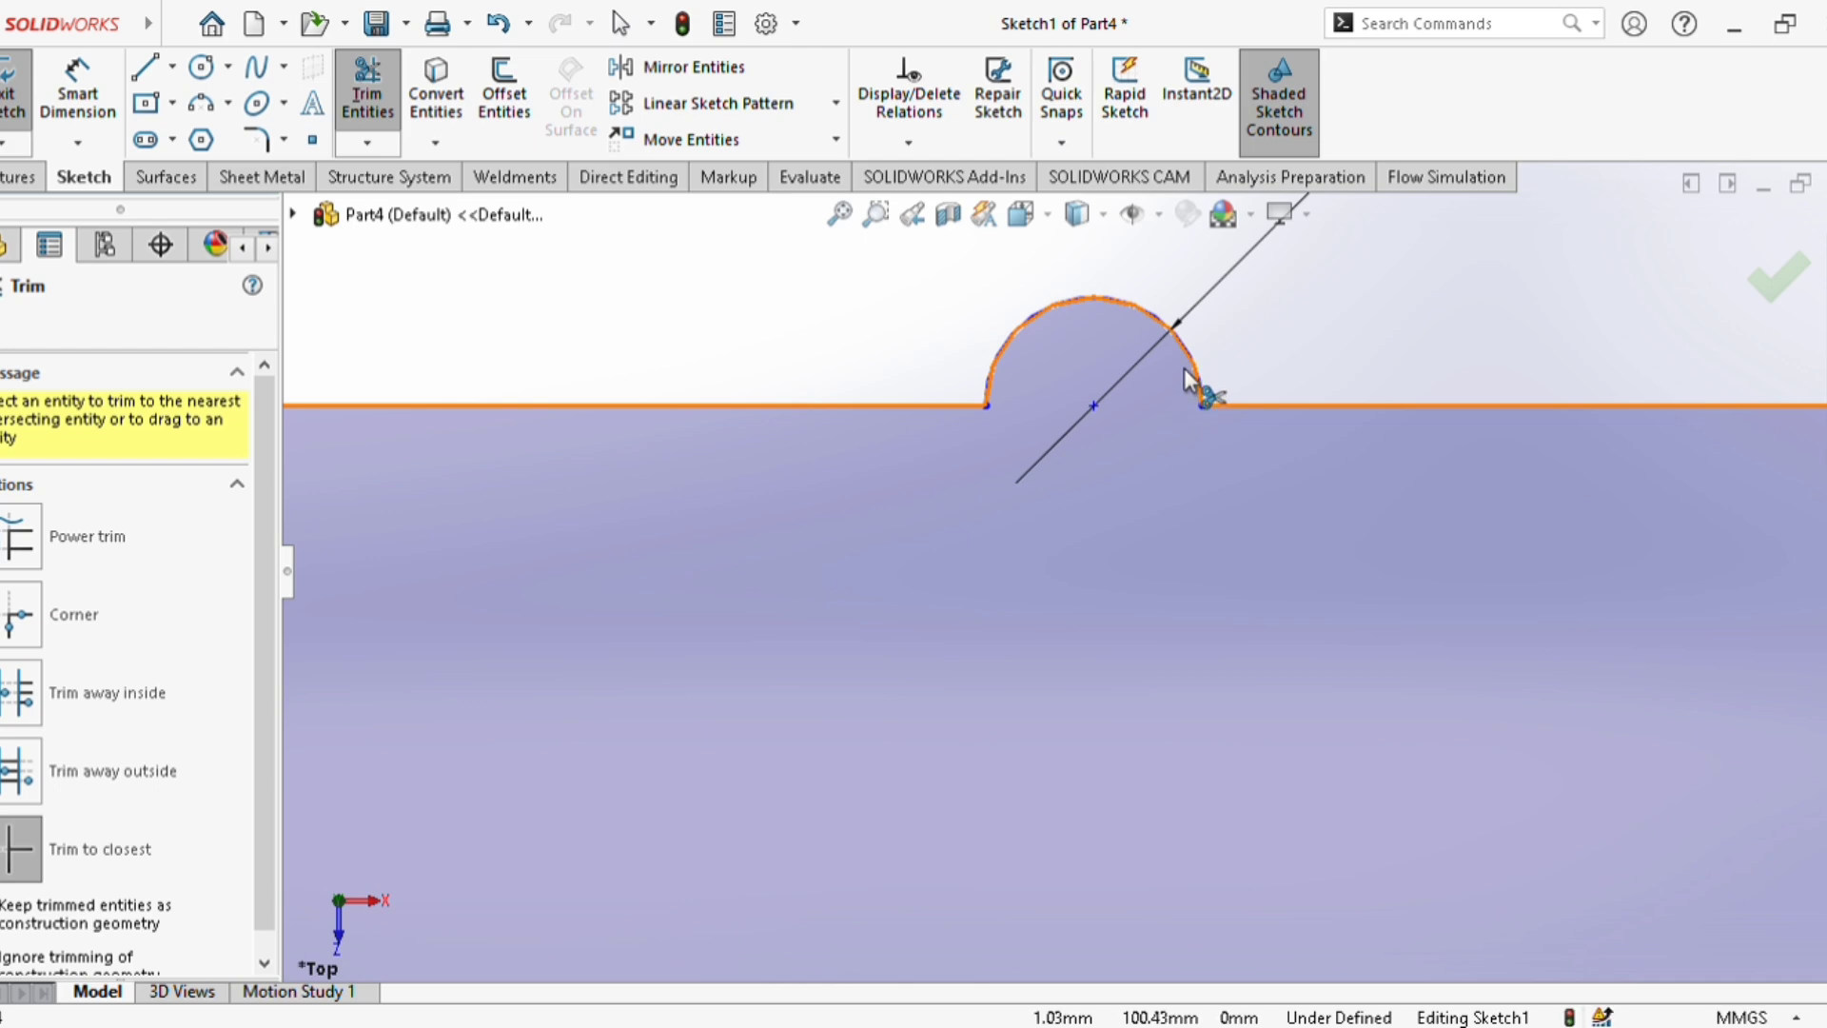
click(1193, 377)
scroll(1470, 391, up, 6)
click(1778, 274)
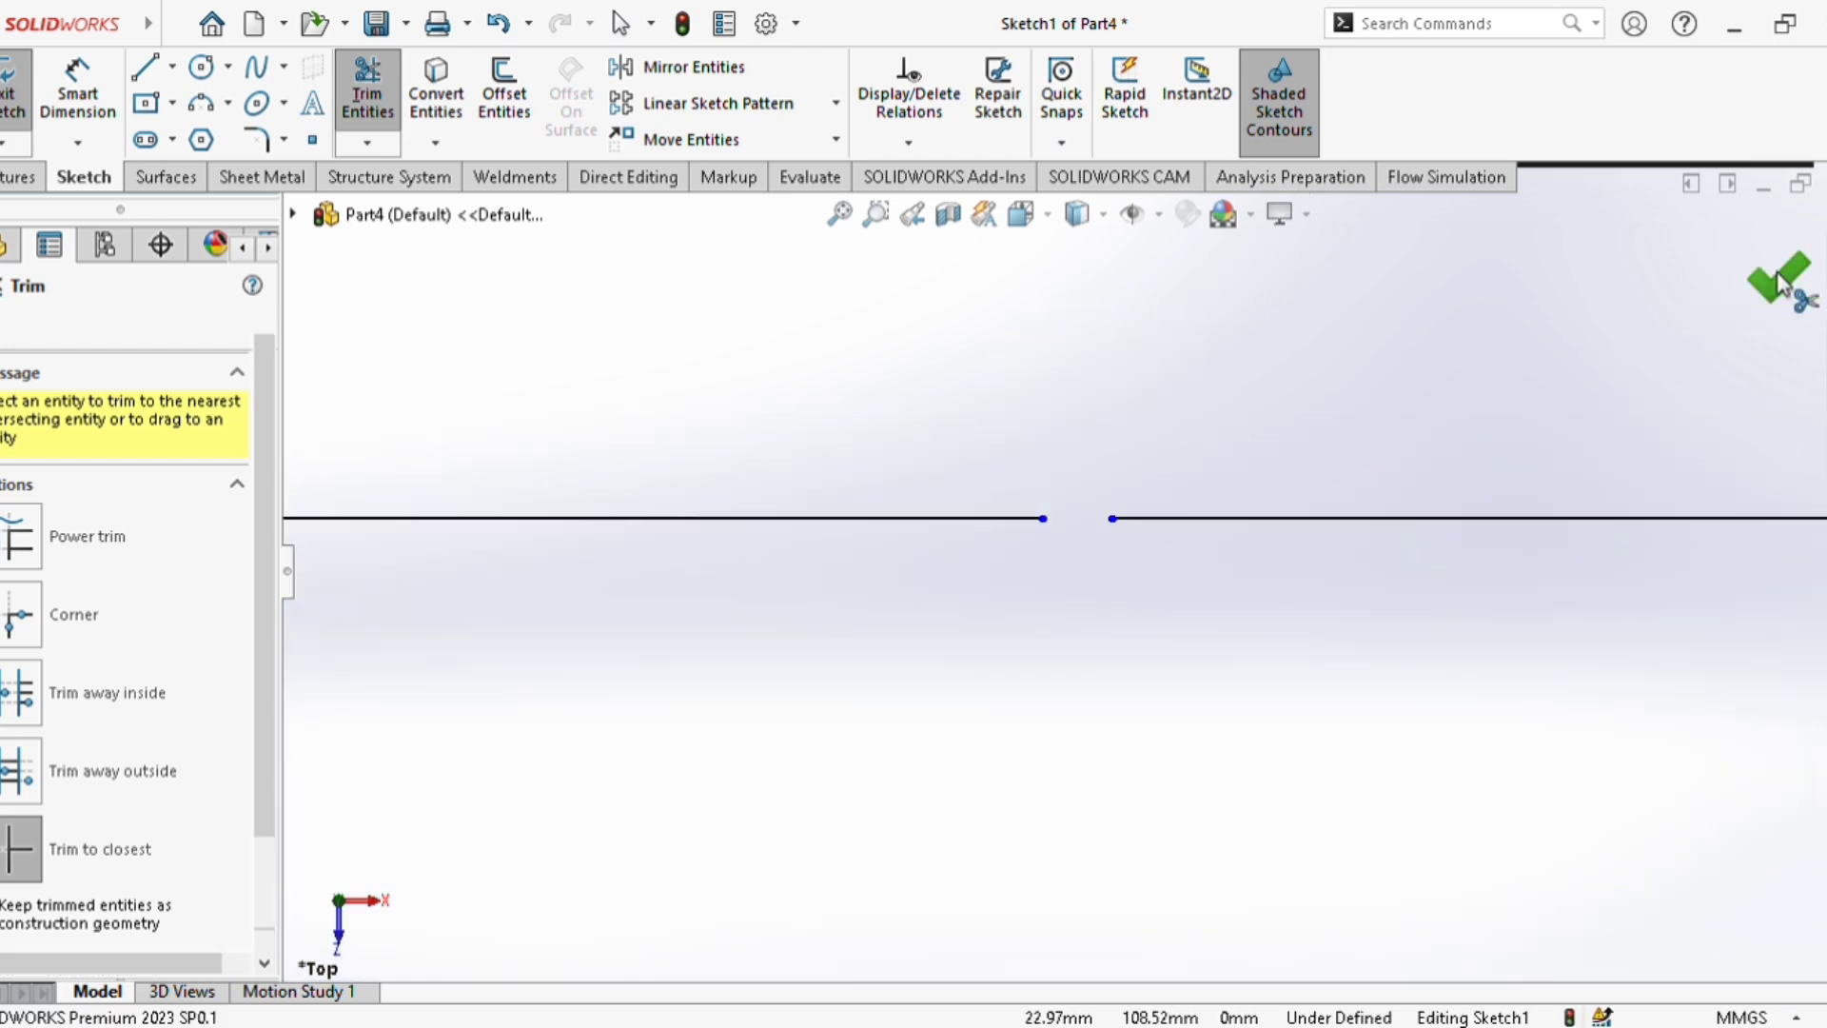
scroll(1701, 430, up, 3)
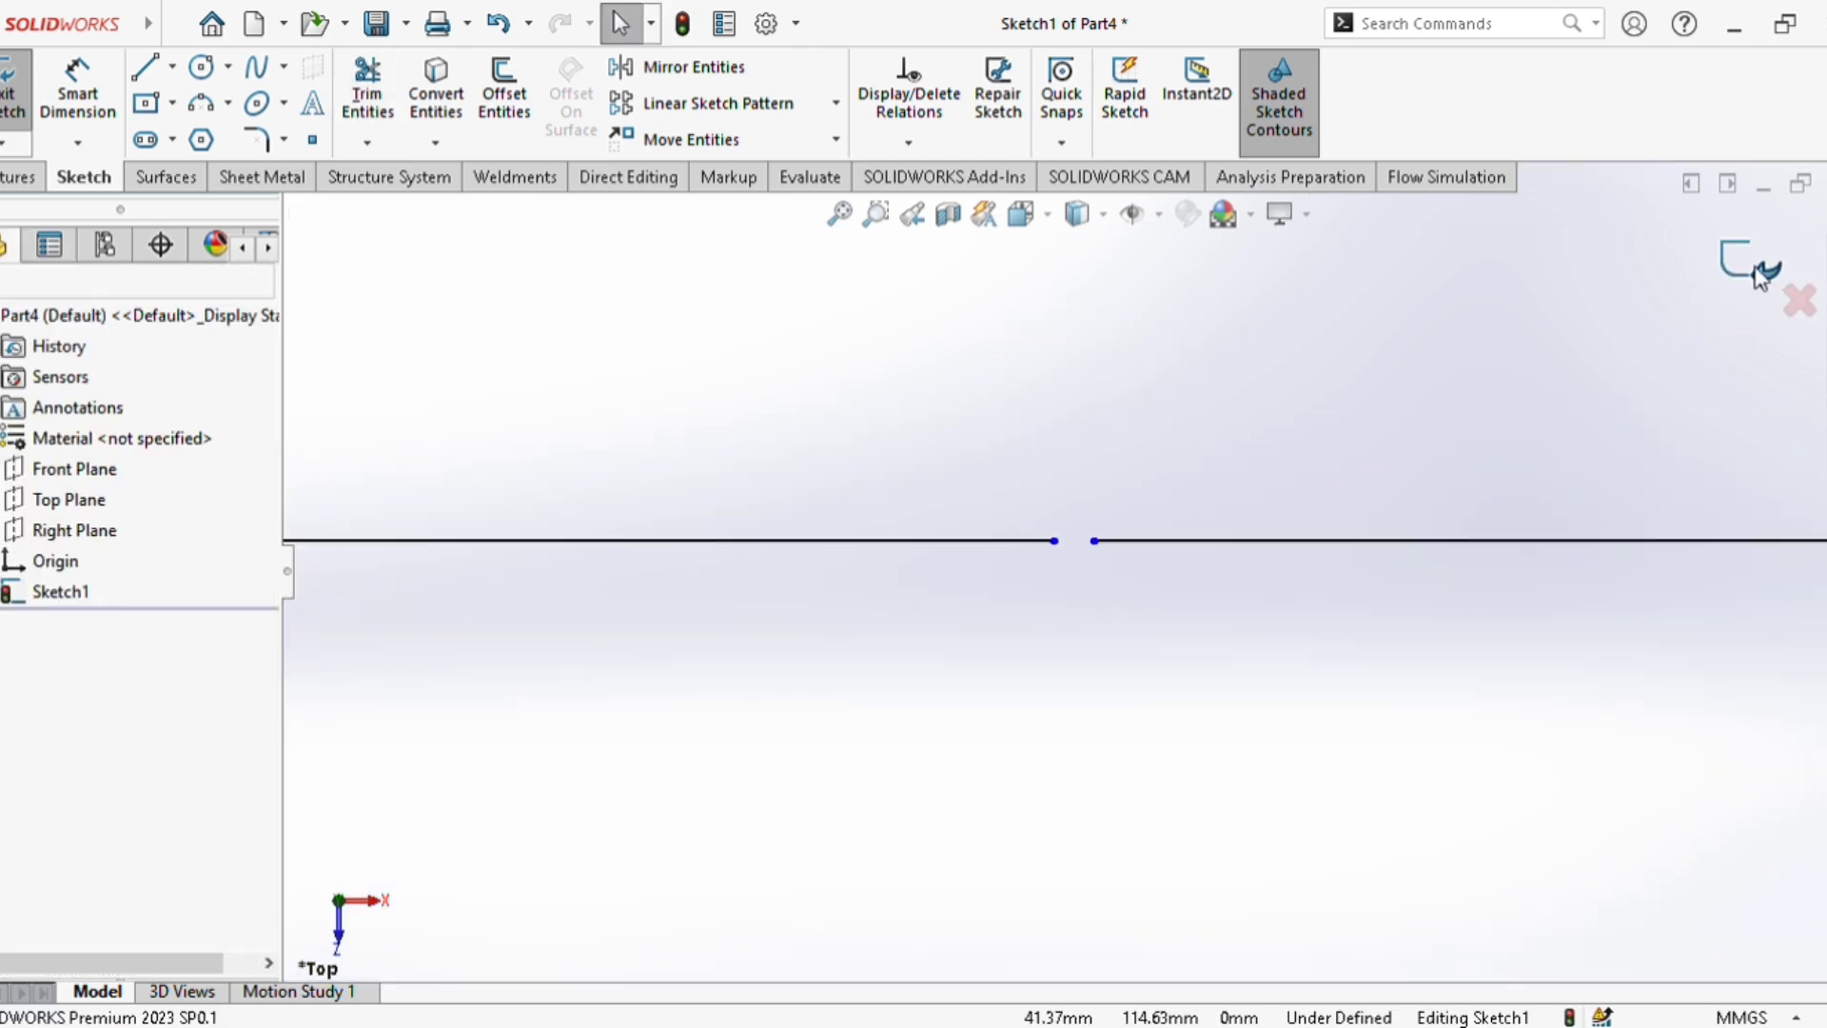
click(1762, 276)
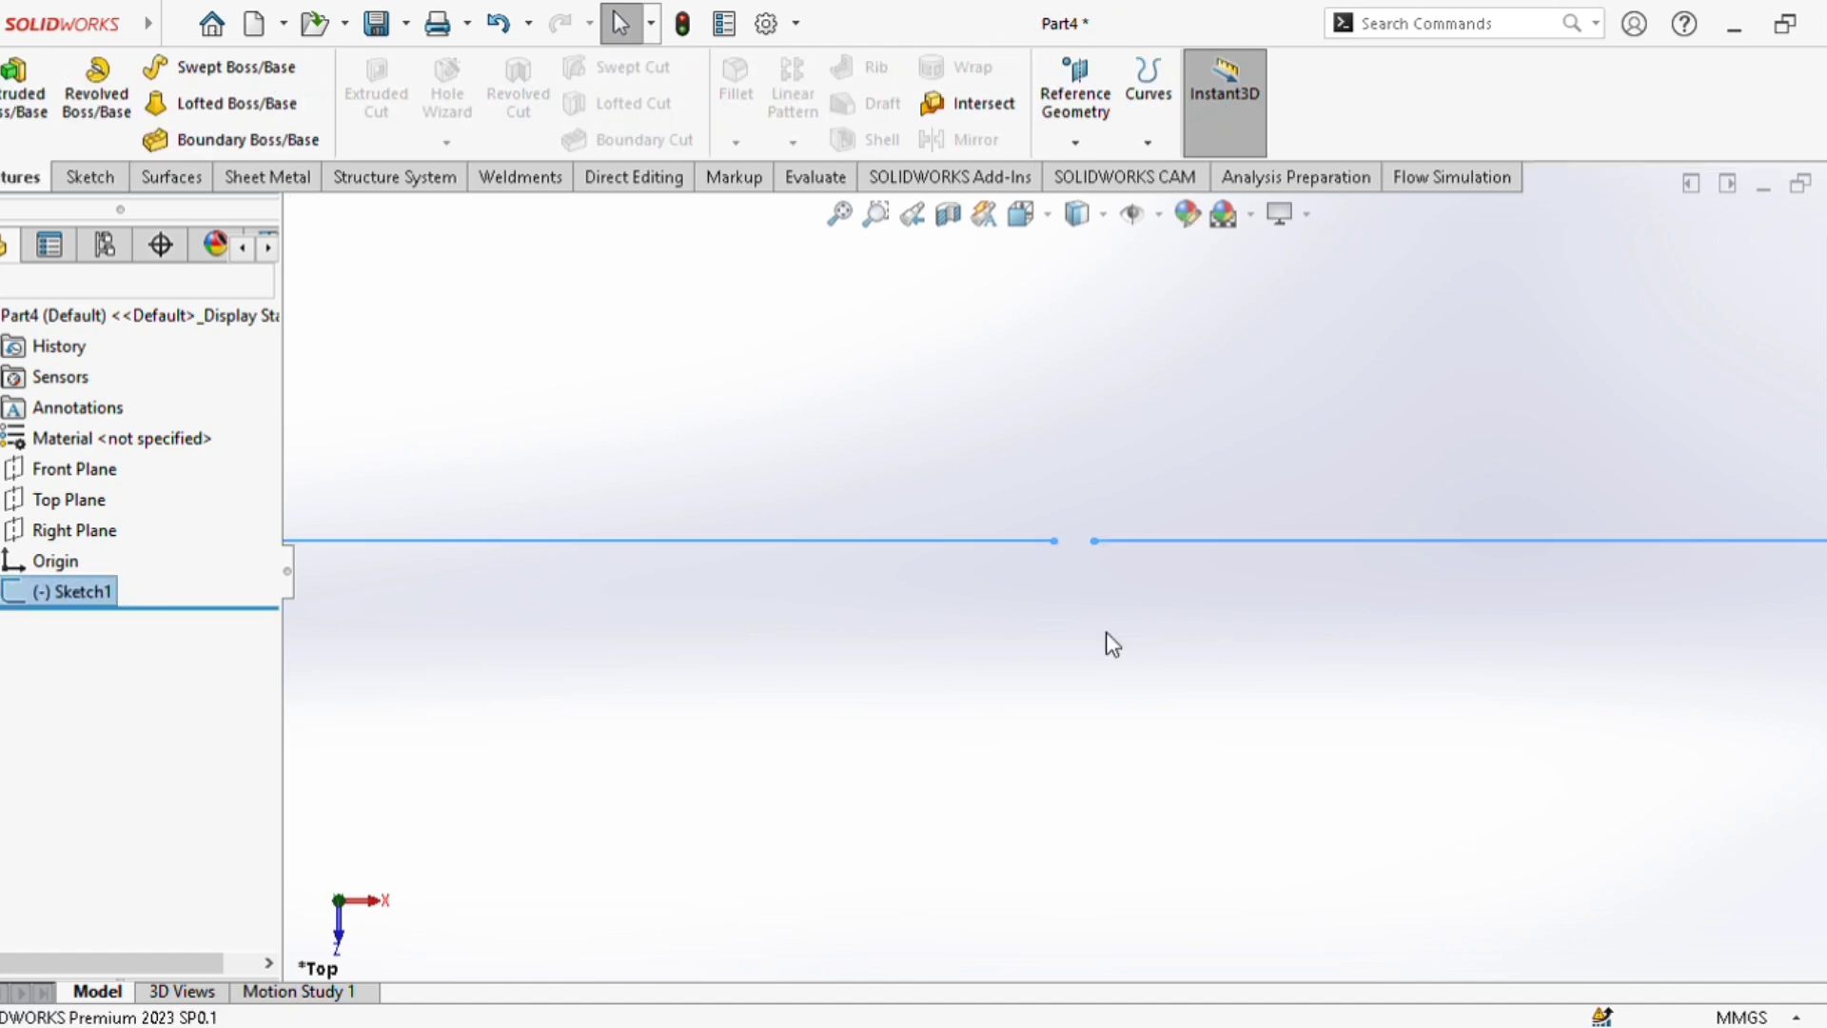
Reopen the rectangle sketch with the gap for editing.
scroll(1105, 632, up, 4)
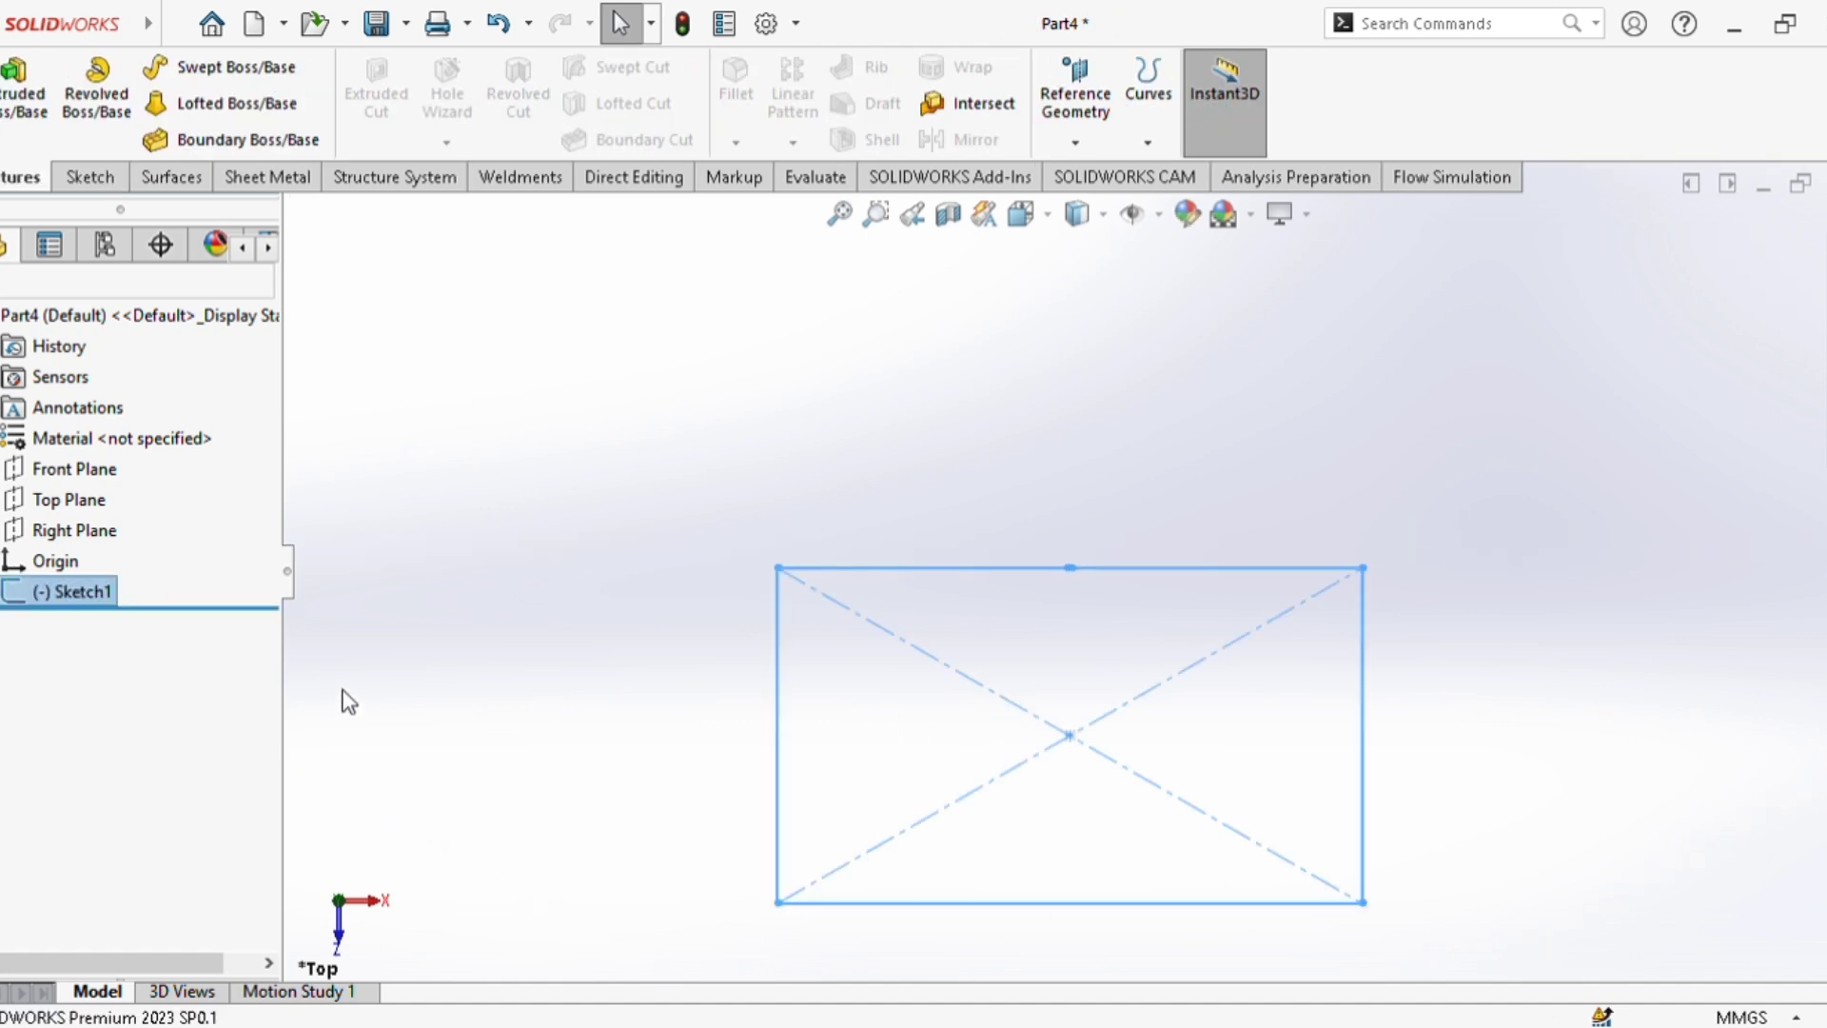
click(57, 592)
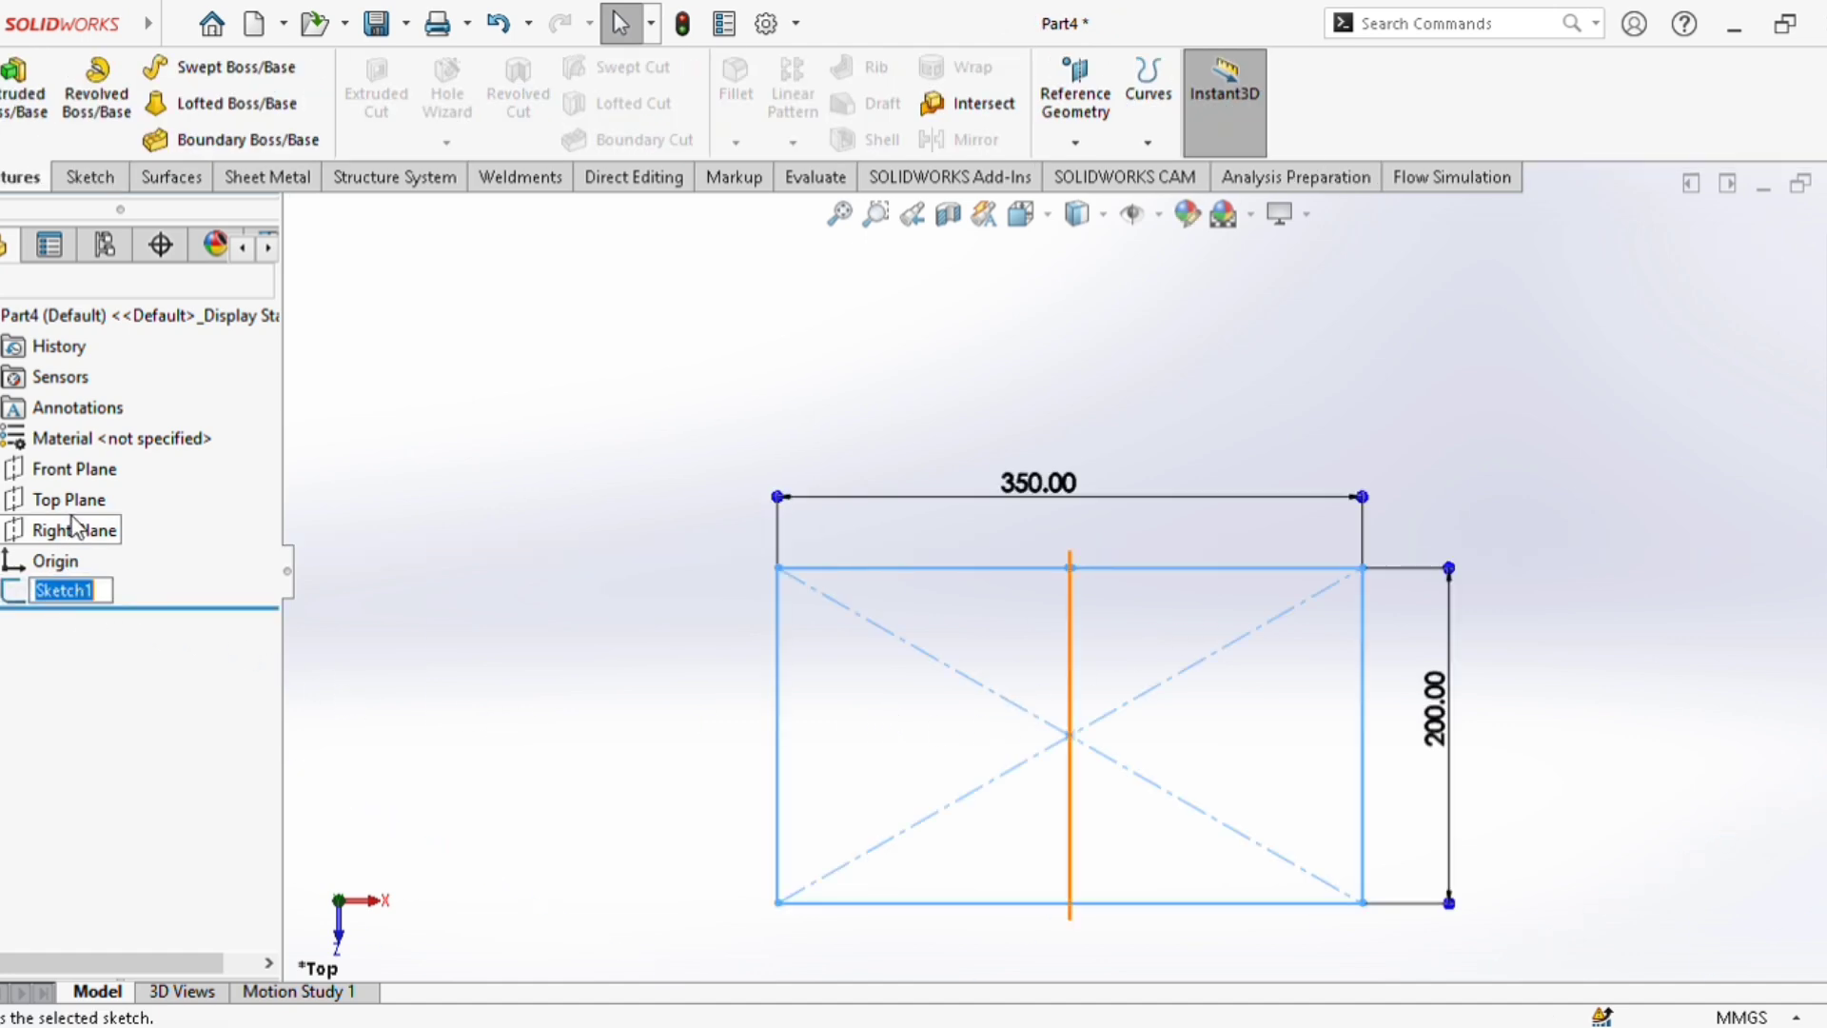
key(Escape)
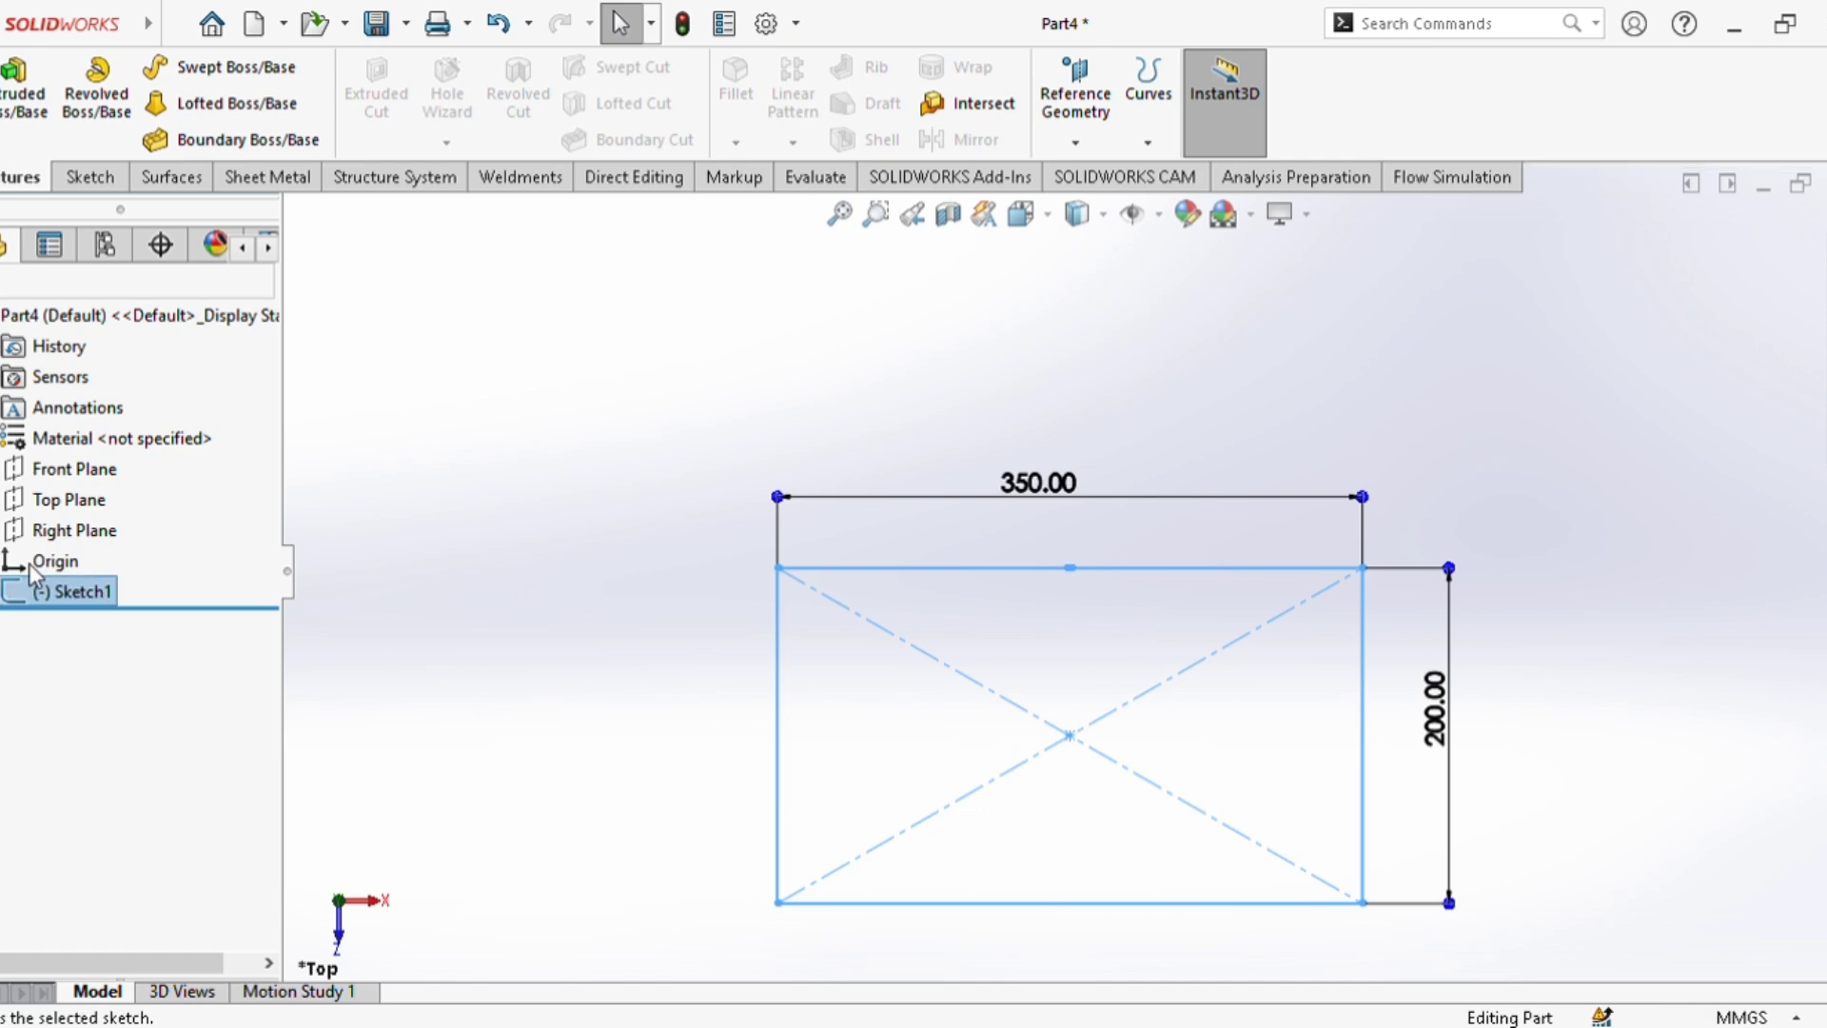
click(39, 517)
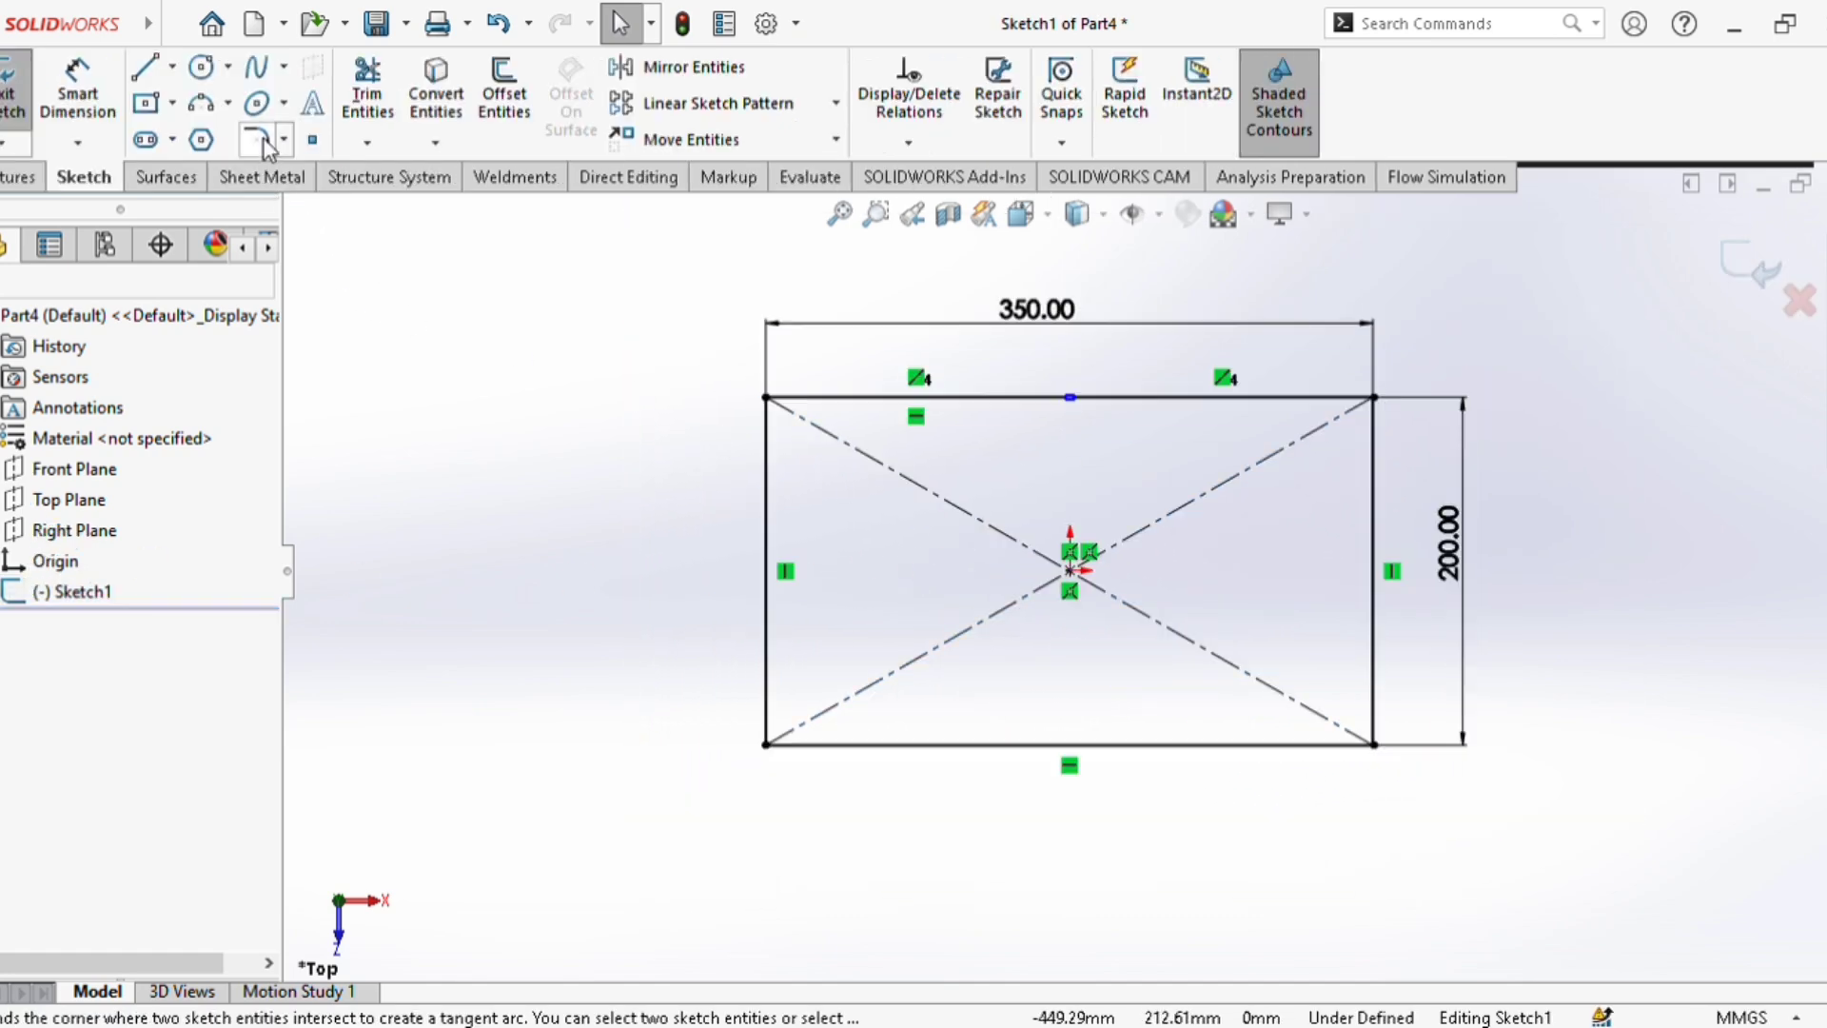
Round all four corners of the rectangle with 10 mm sketch fillets and exit the sketch.
click(262, 142)
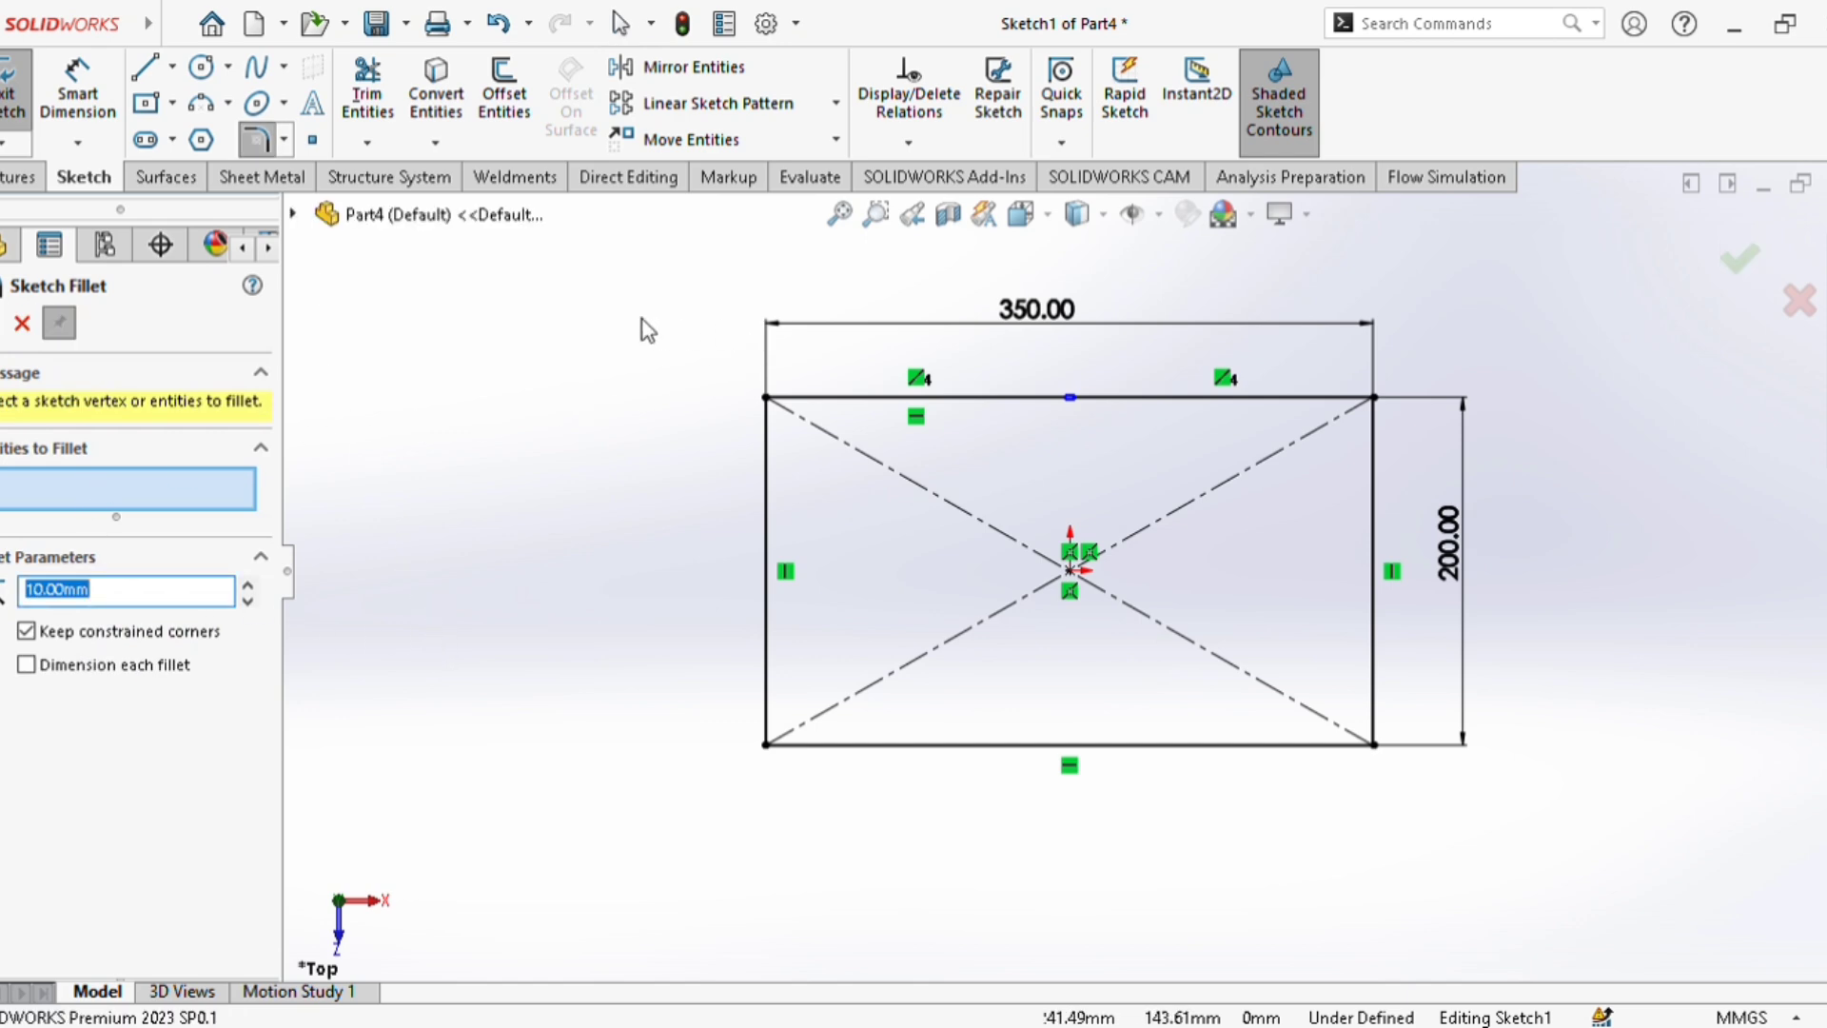
drag(628, 303, 1530, 903)
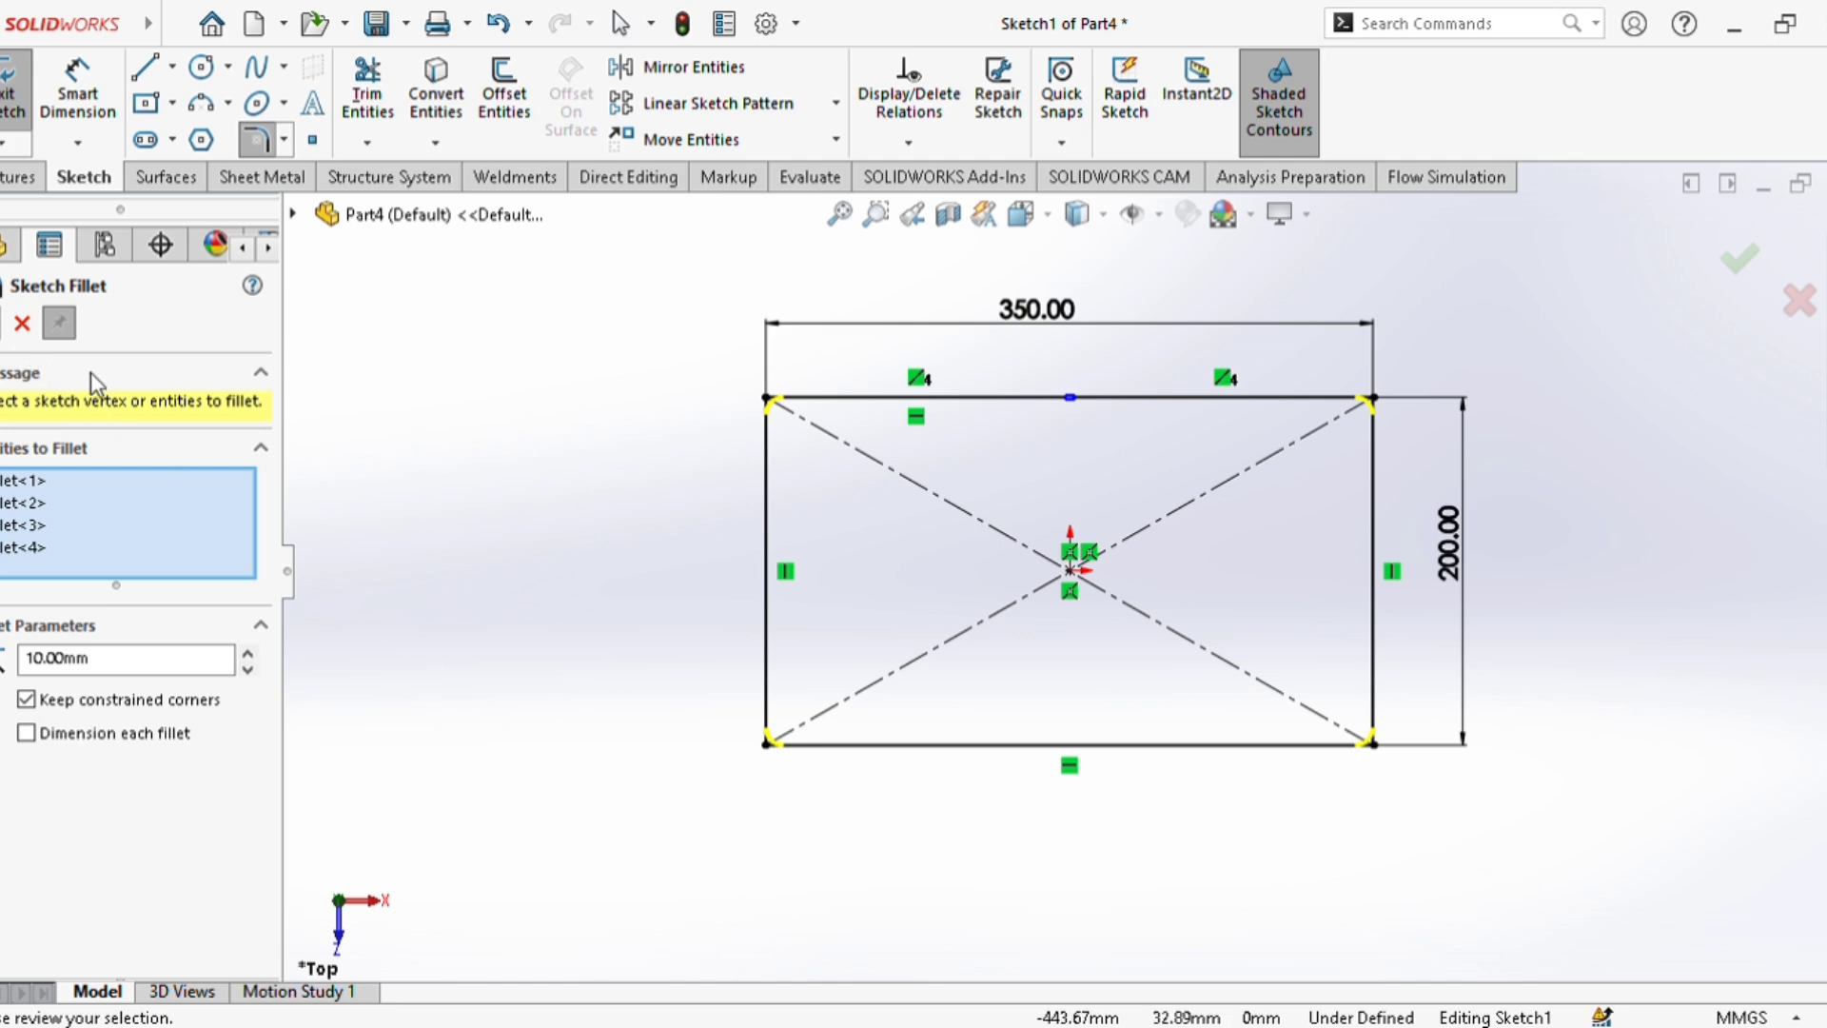
key(Return)
scroll(800, 418, down, 5)
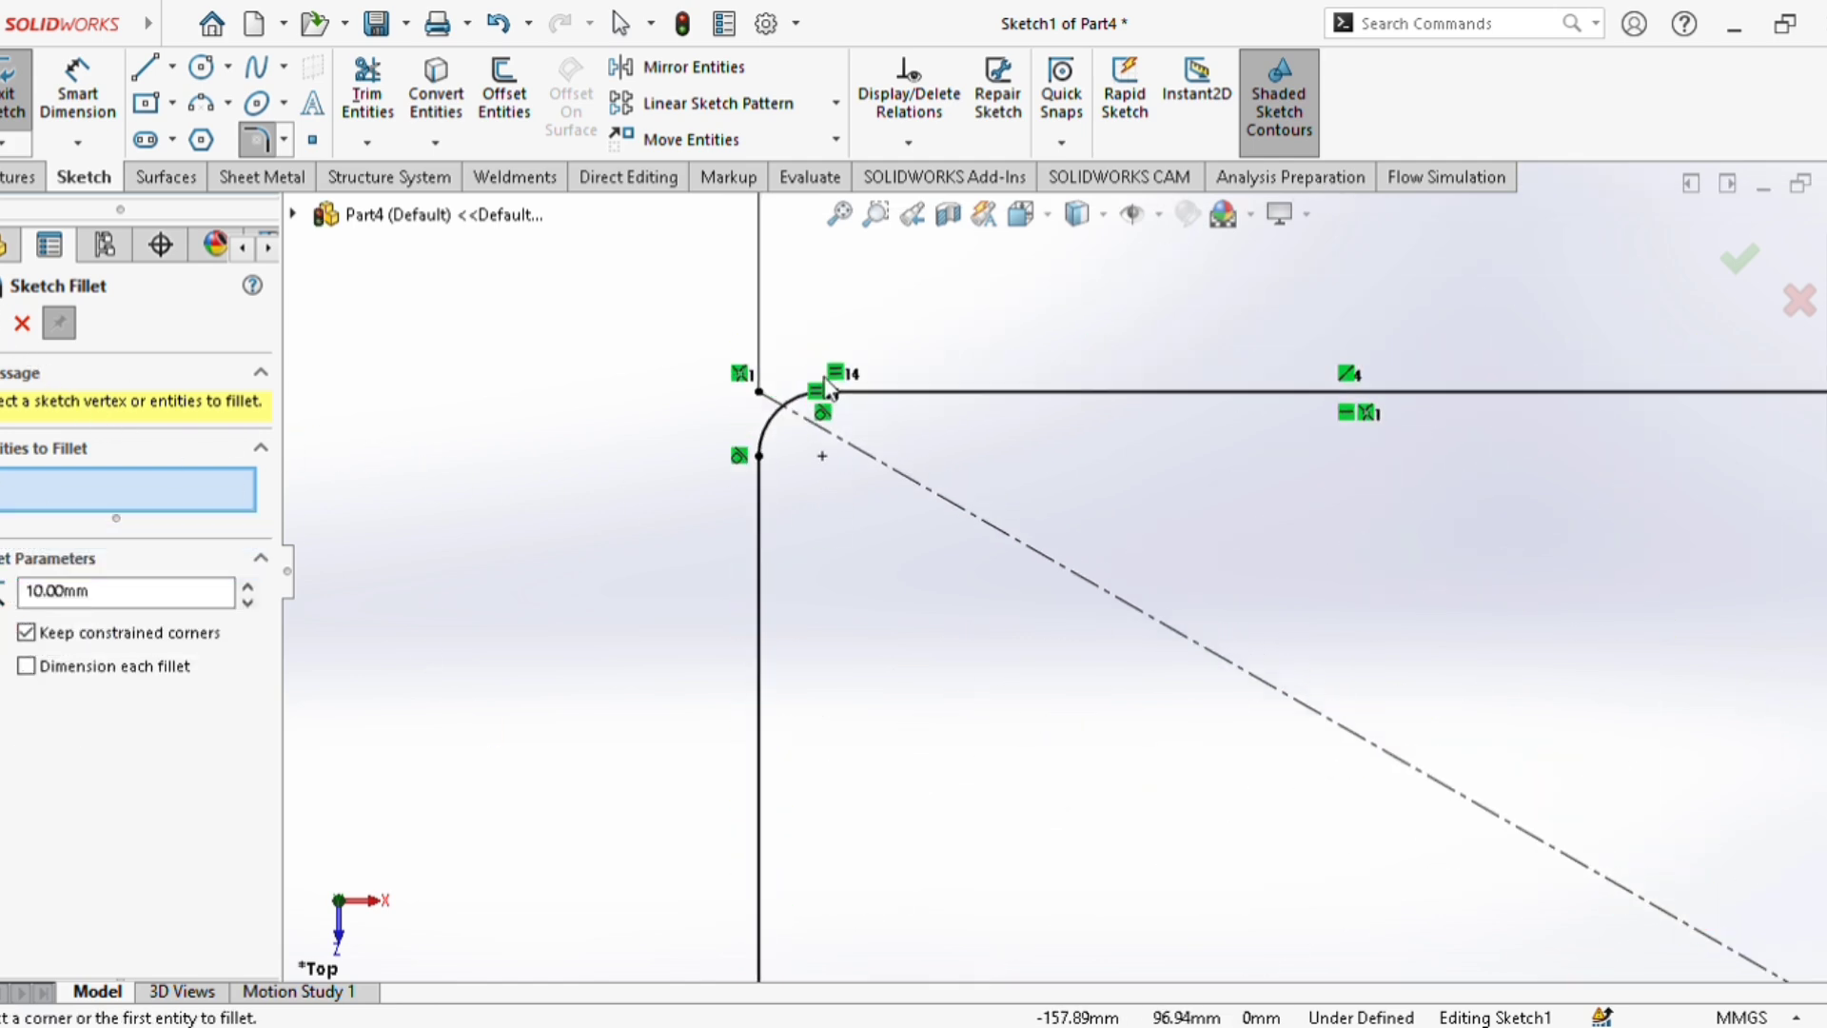
scroll(947, 571, up, 5)
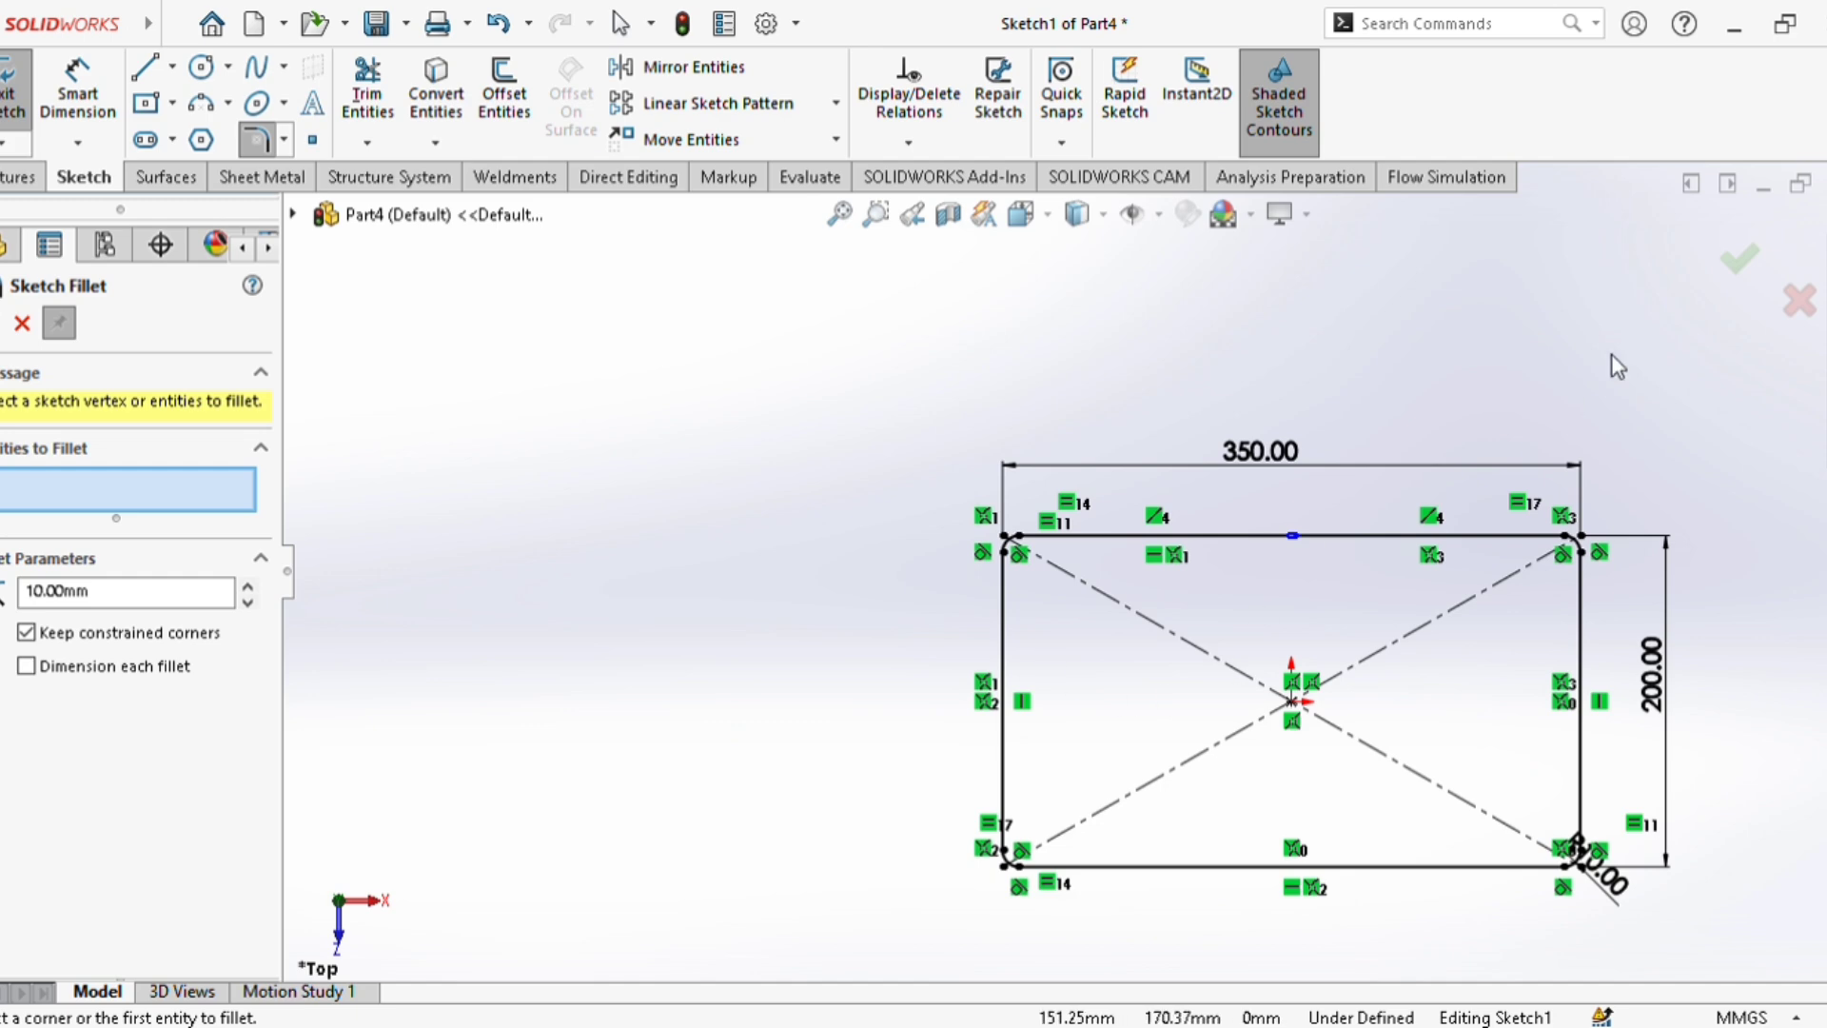
click(1740, 263)
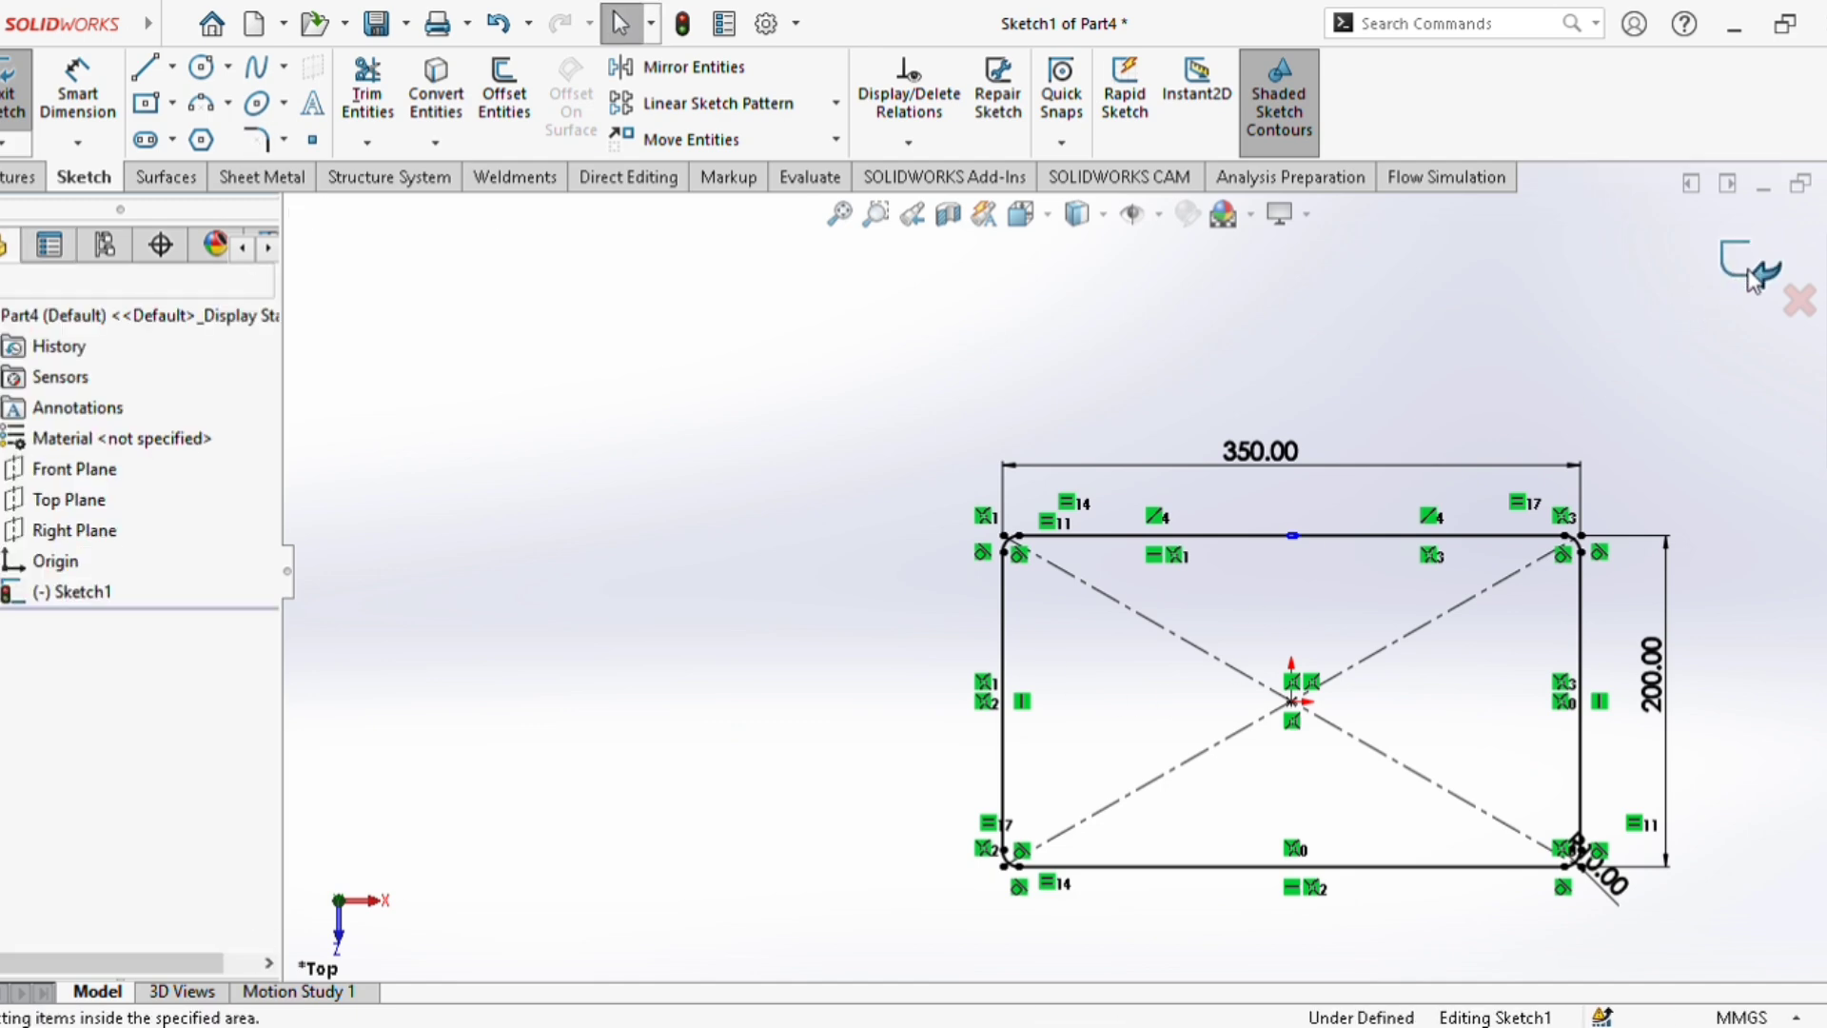
click(1749, 274)
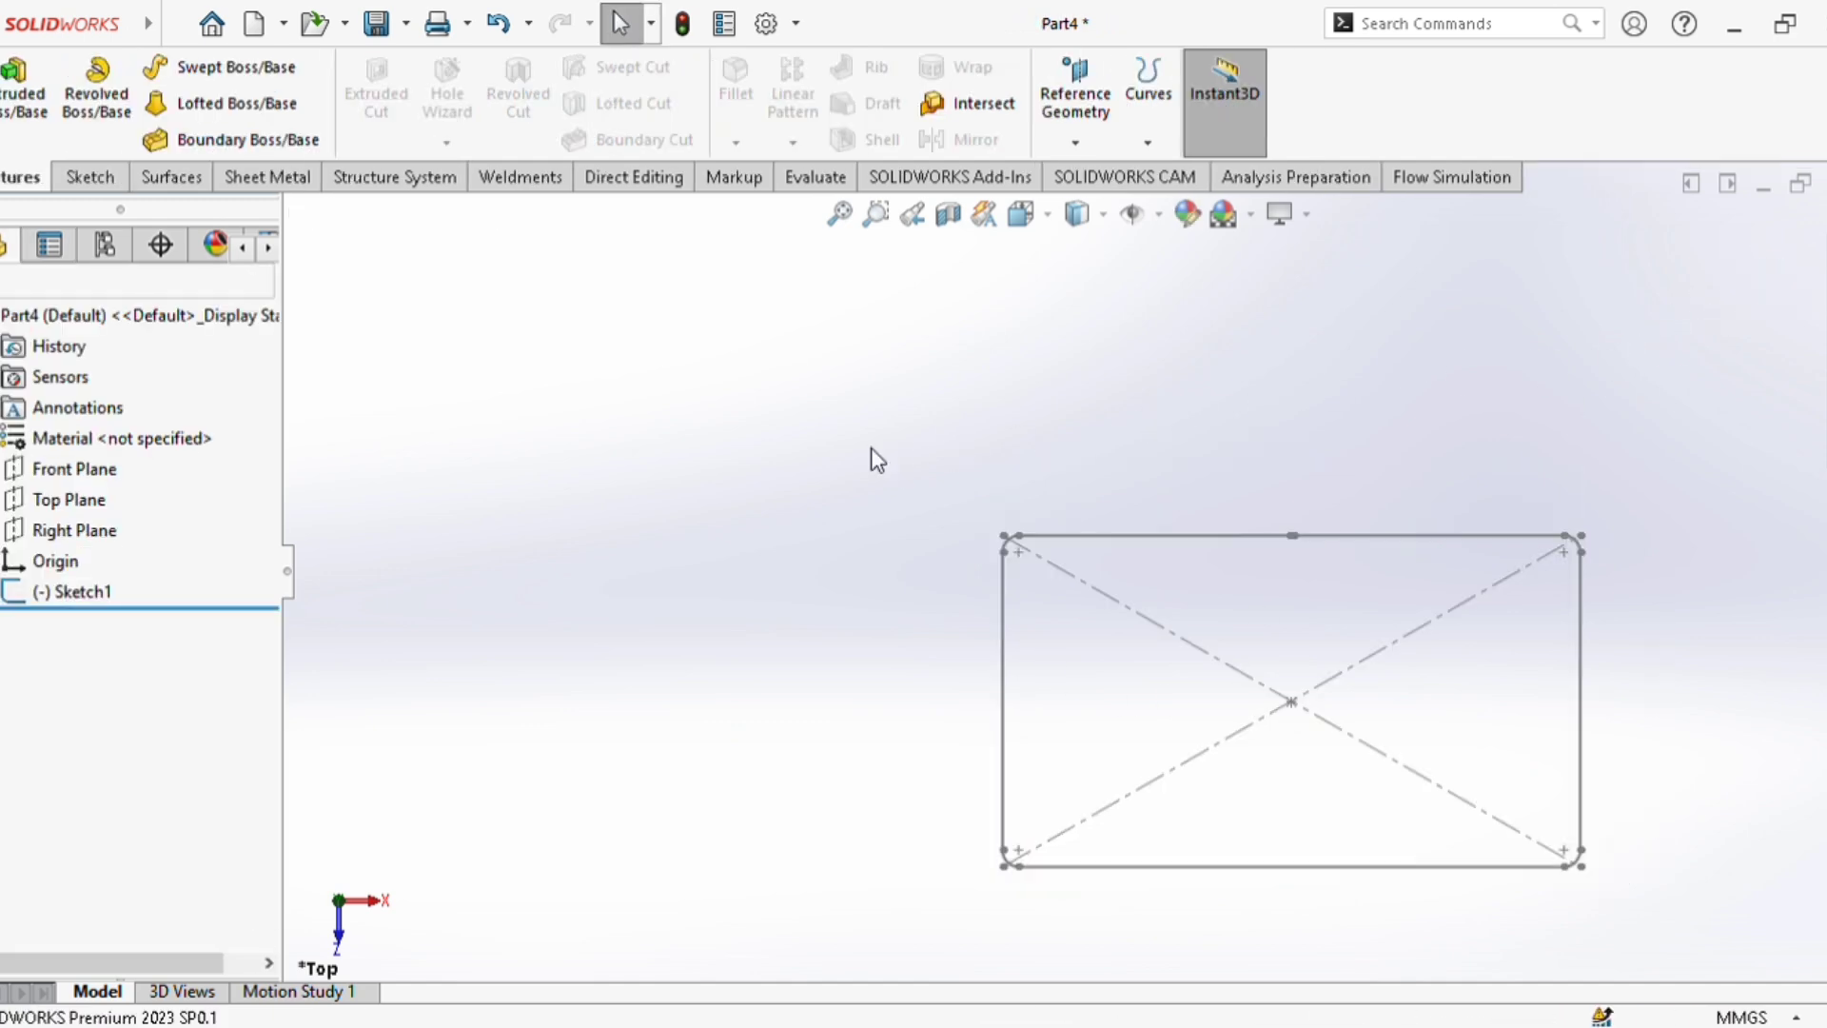
Create a reference plane offset 250 mm from the Top Plane, with the offset flipped to the lower side.
click(69, 499)
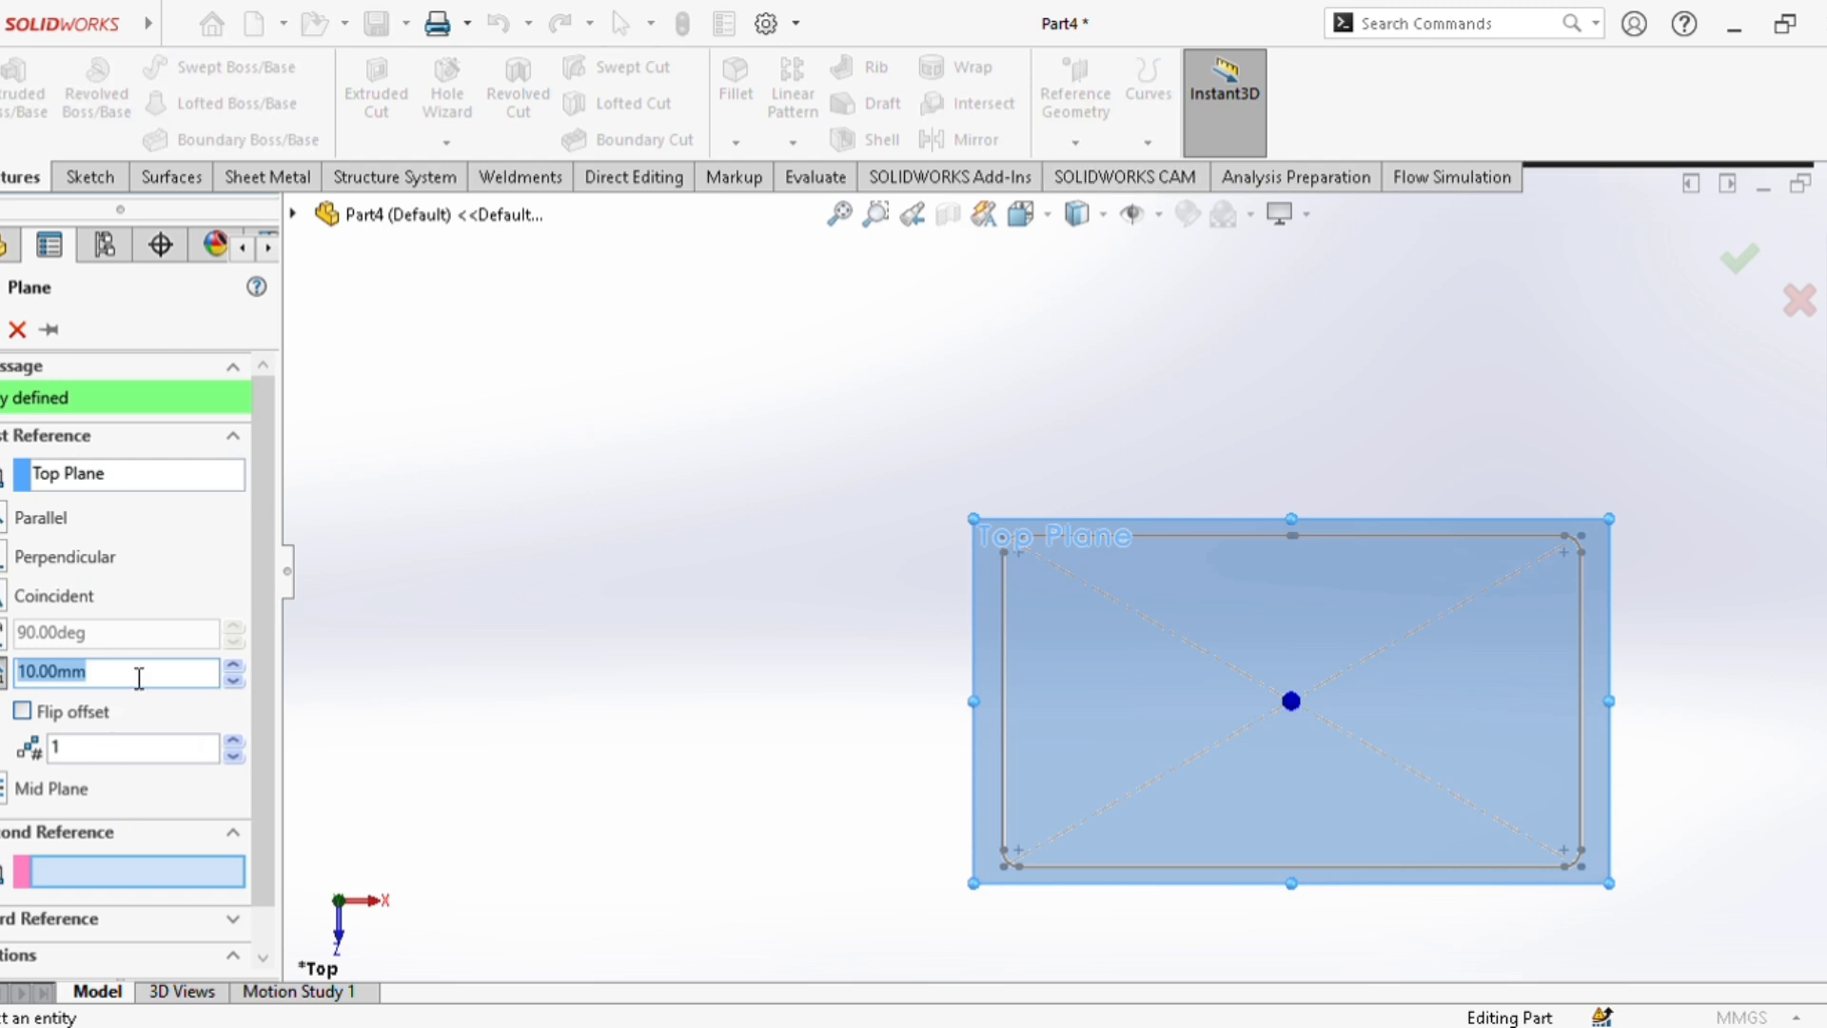
key(Return)
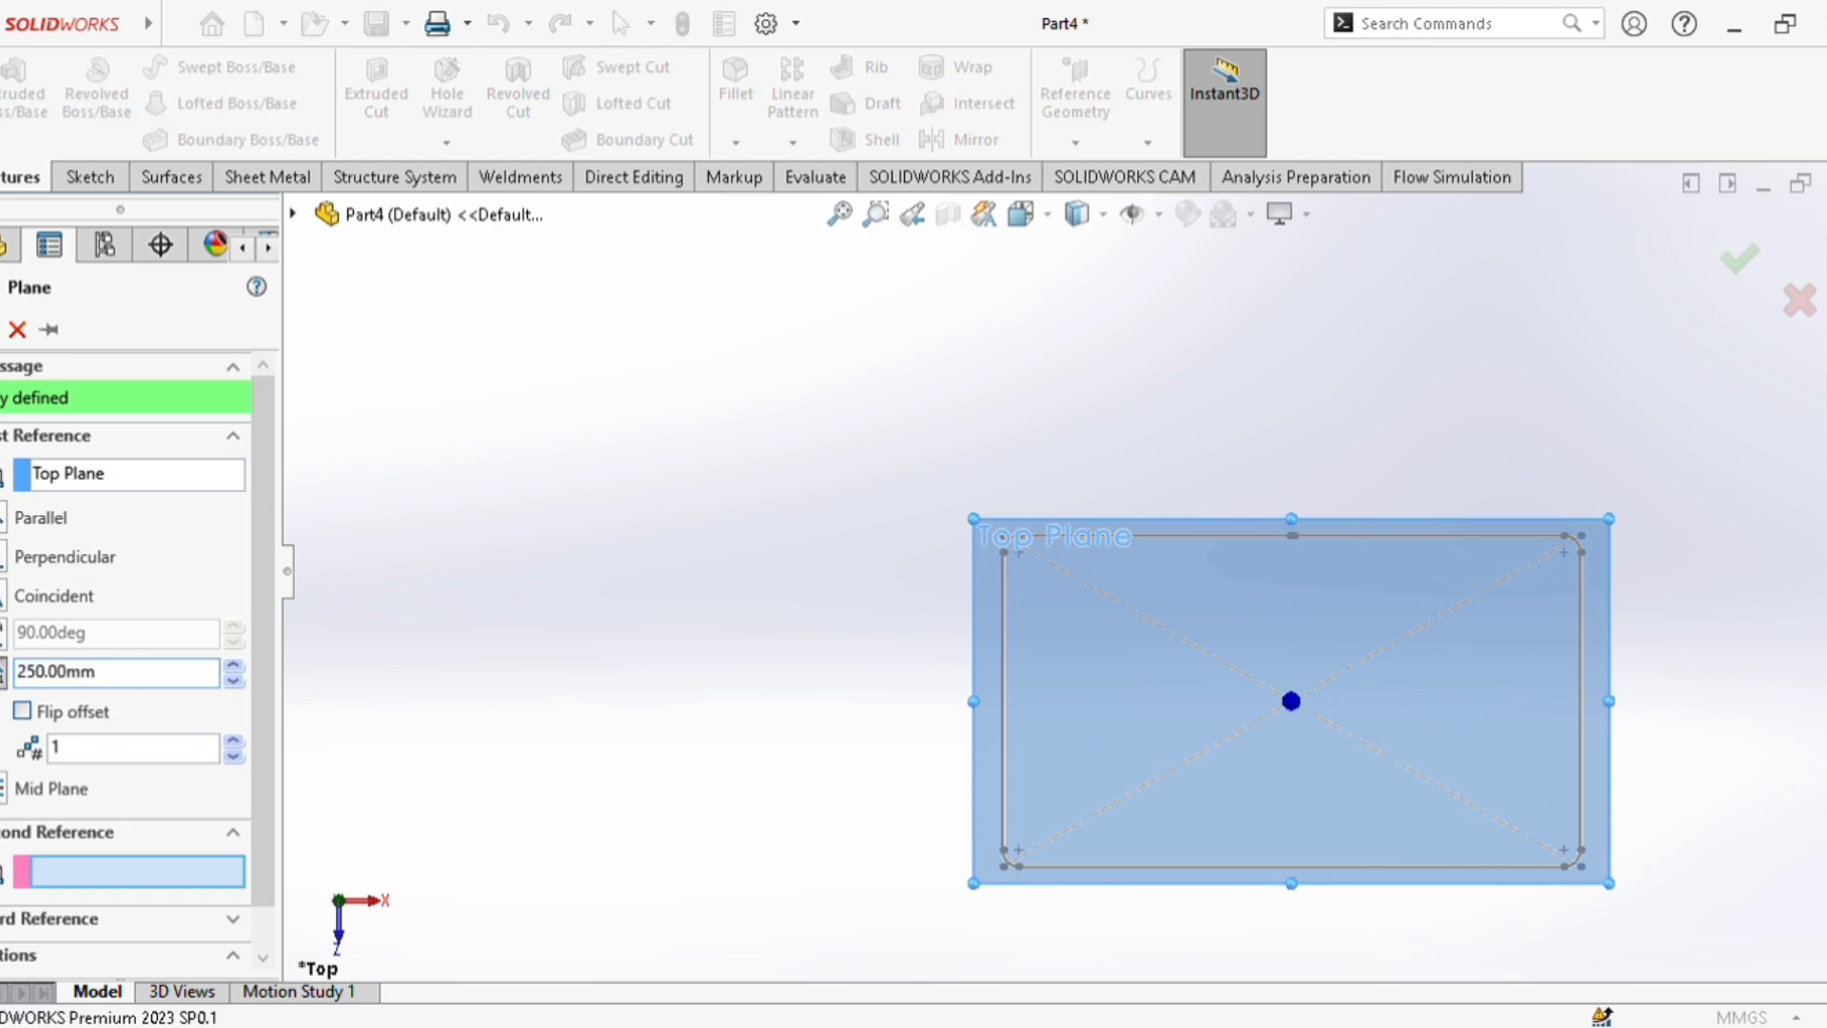
middle_drag(1015, 787, 1062, 481)
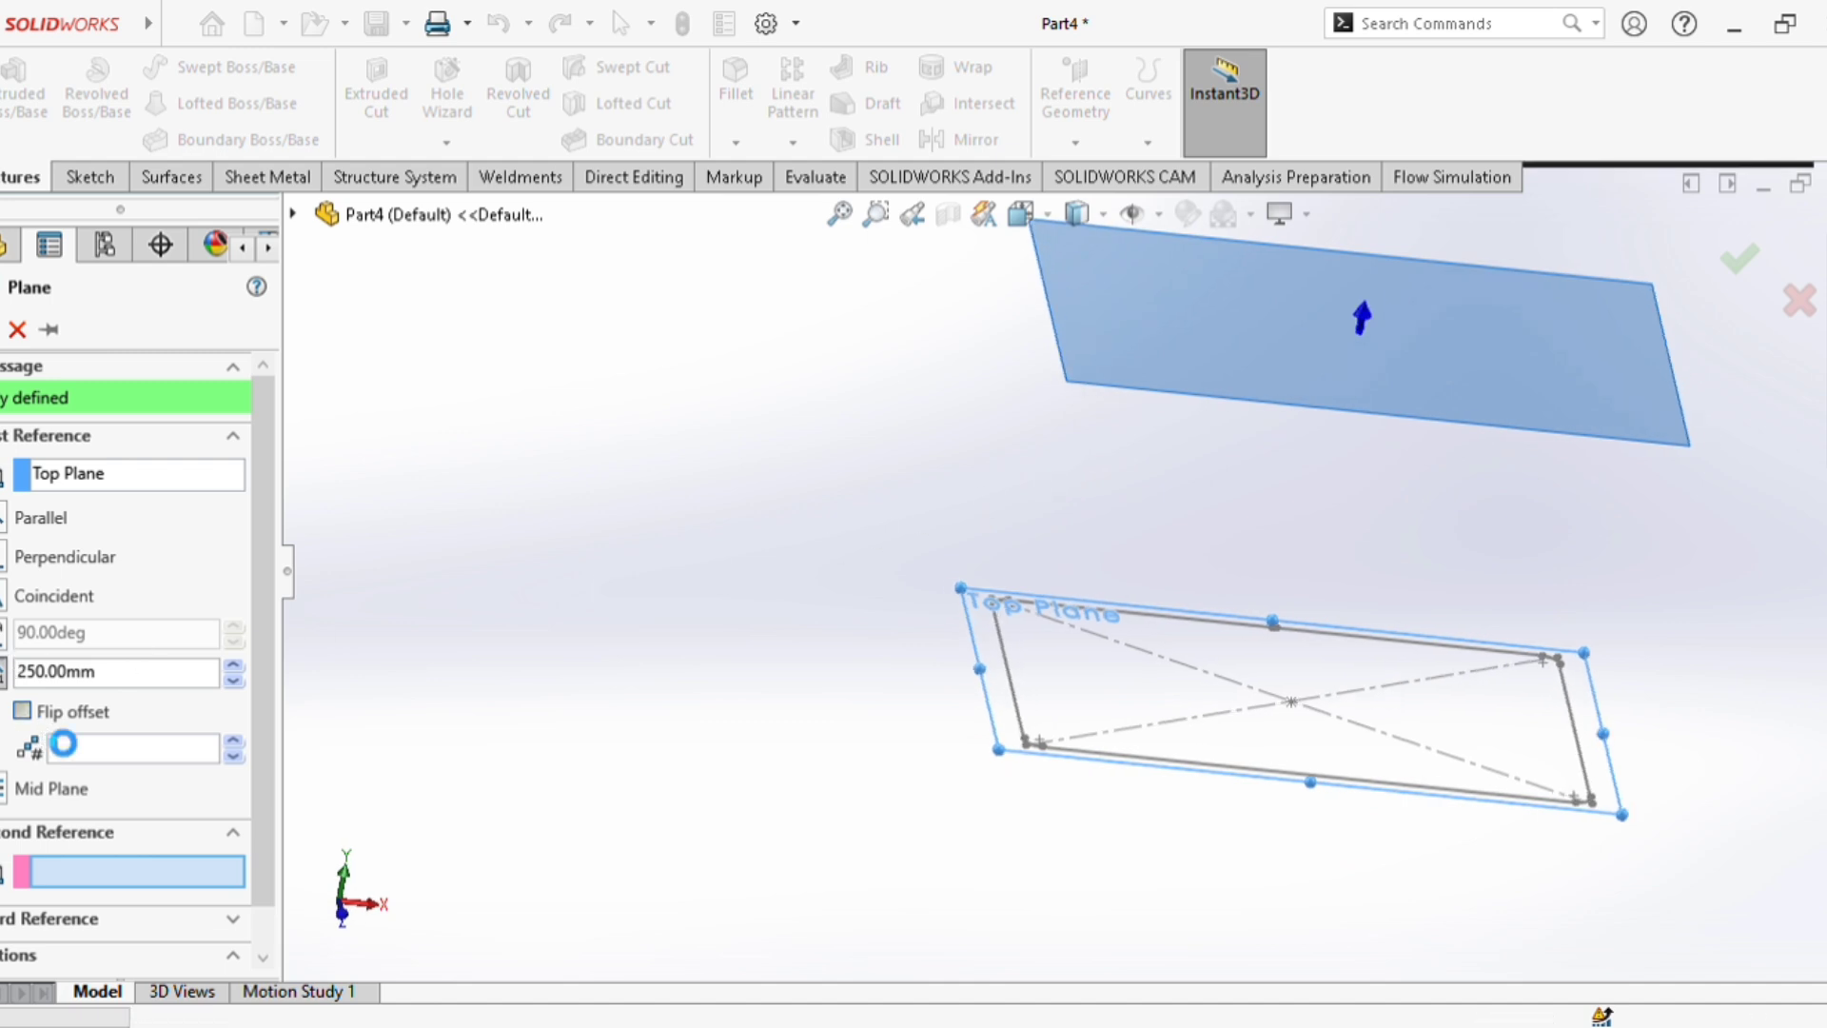
click(38, 716)
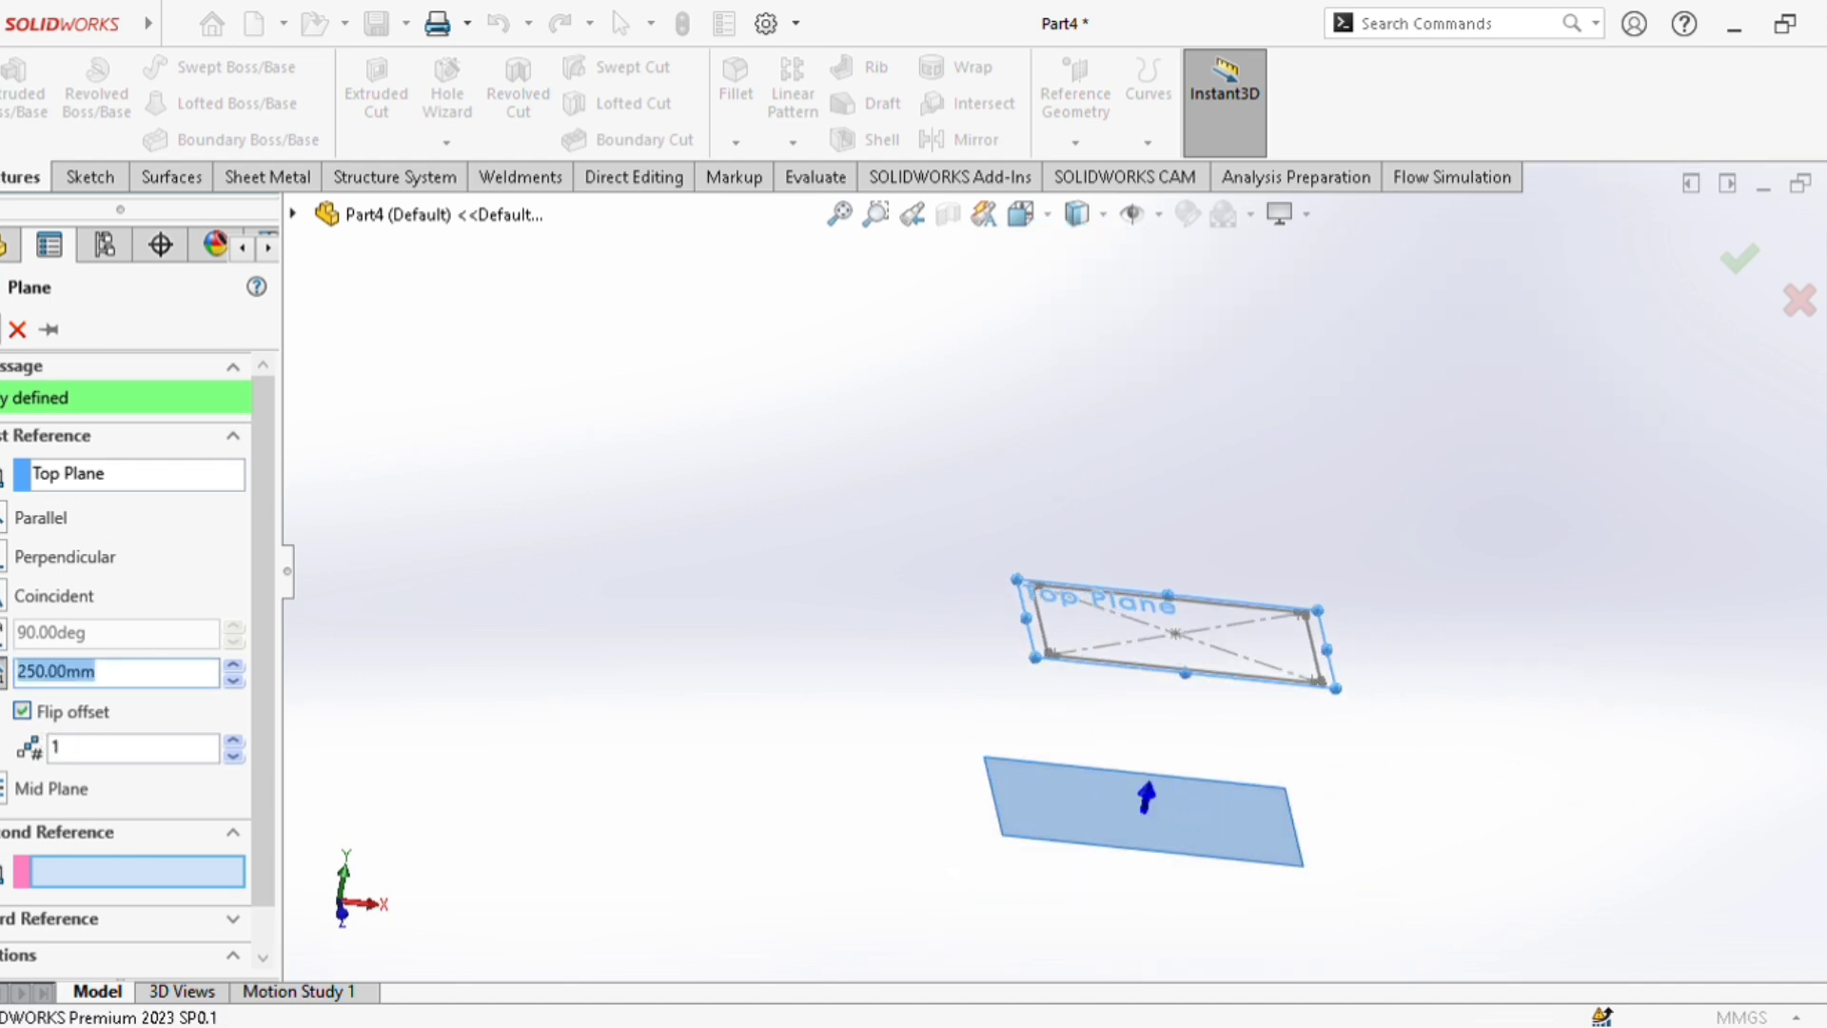
key(Return)
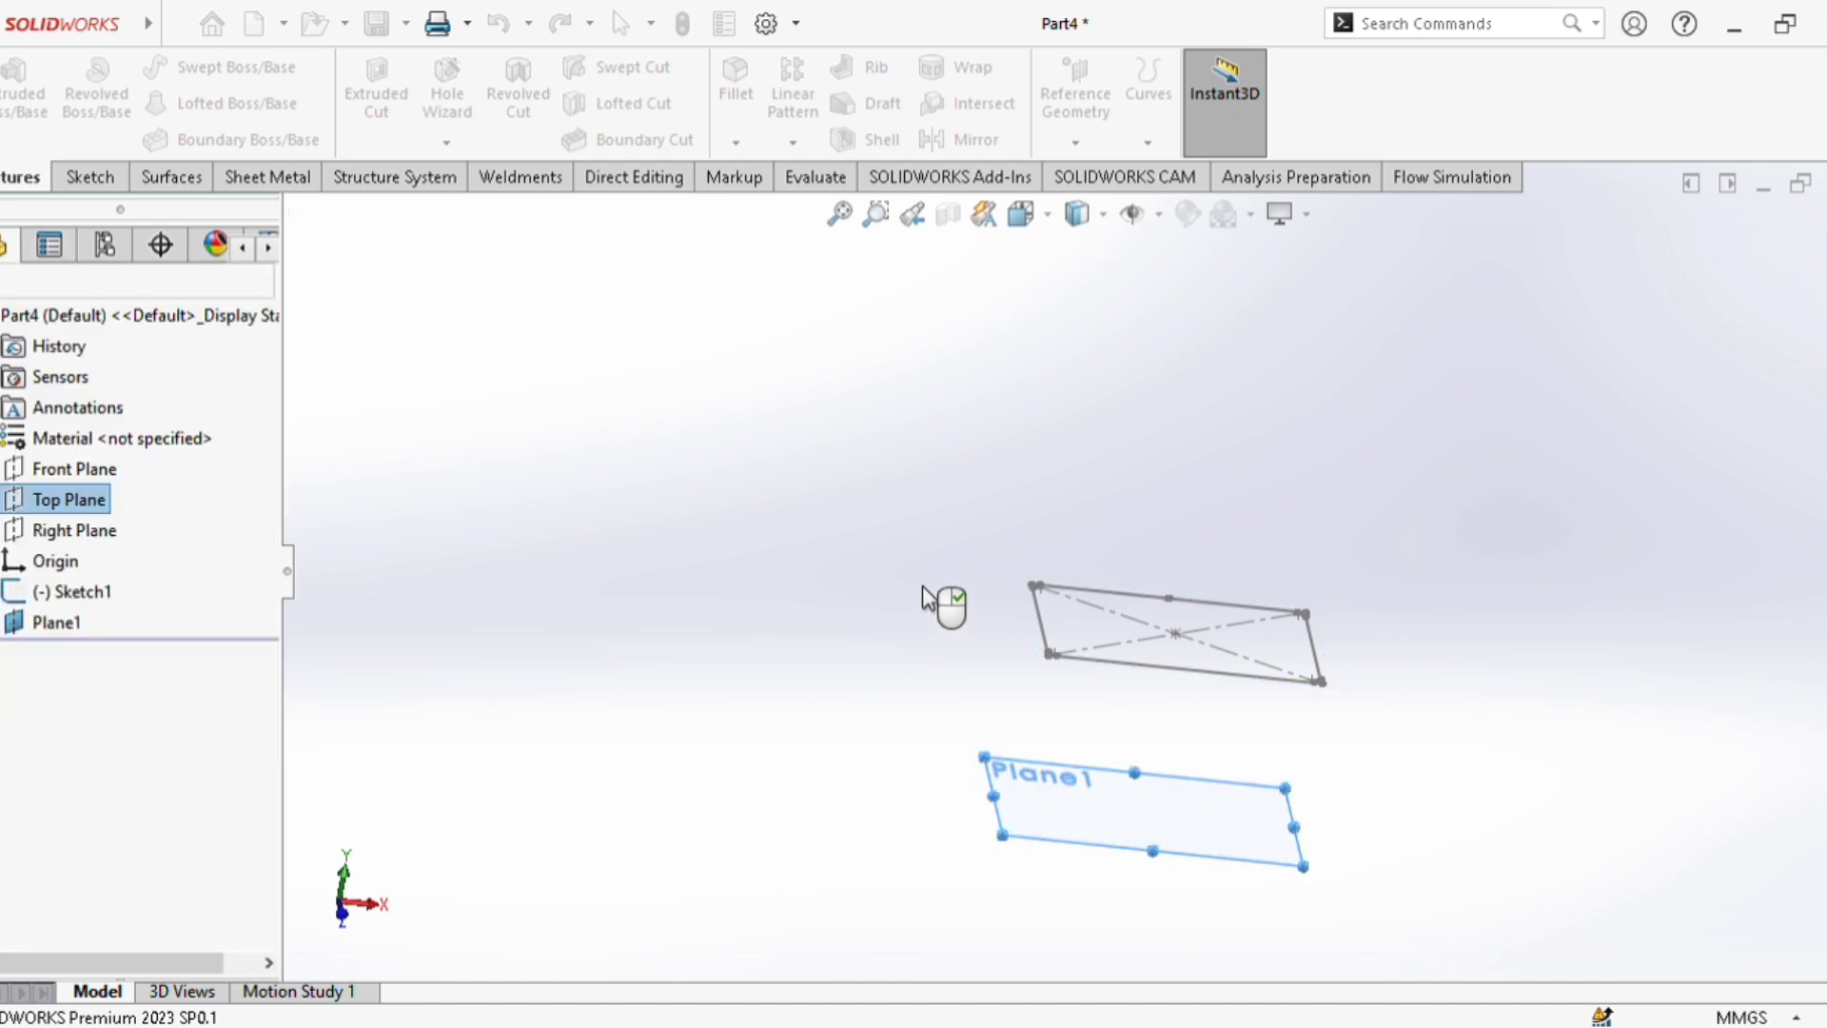
Start a sketch on the new offset plane and draw a circle about 134 mm in diameter centered on the origin.
click(64, 624)
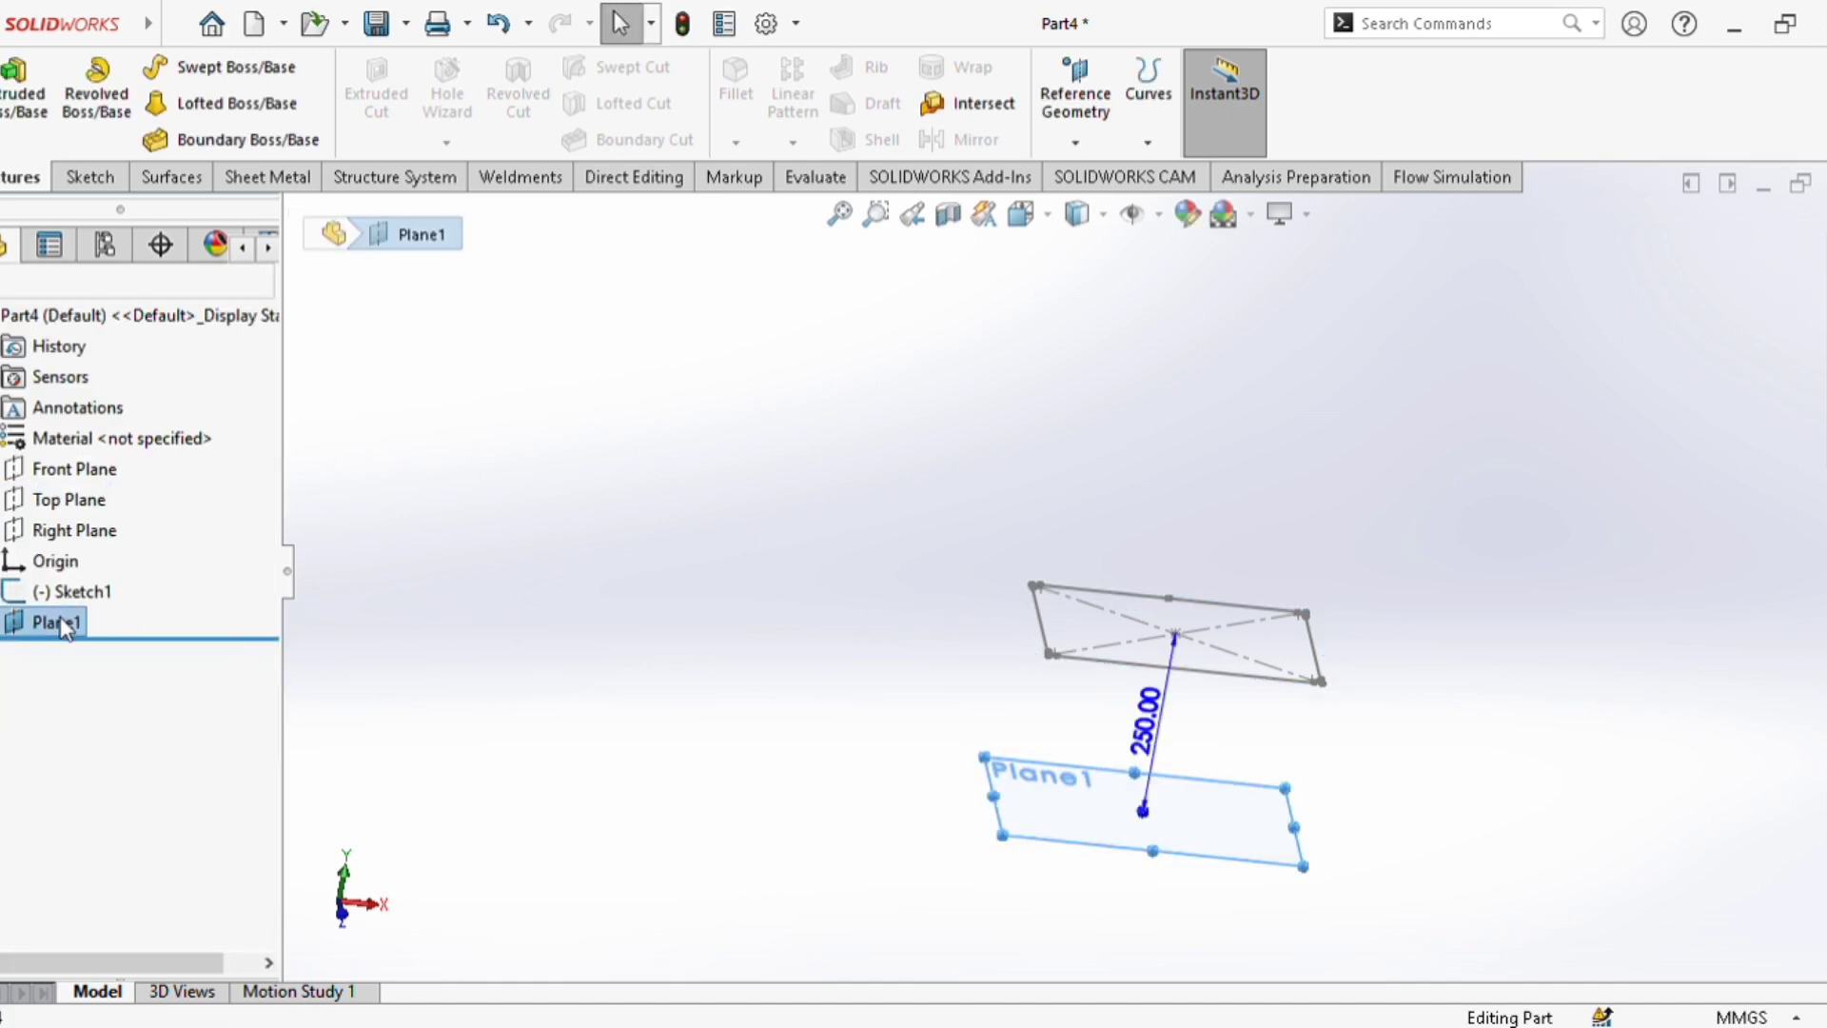
click(92, 578)
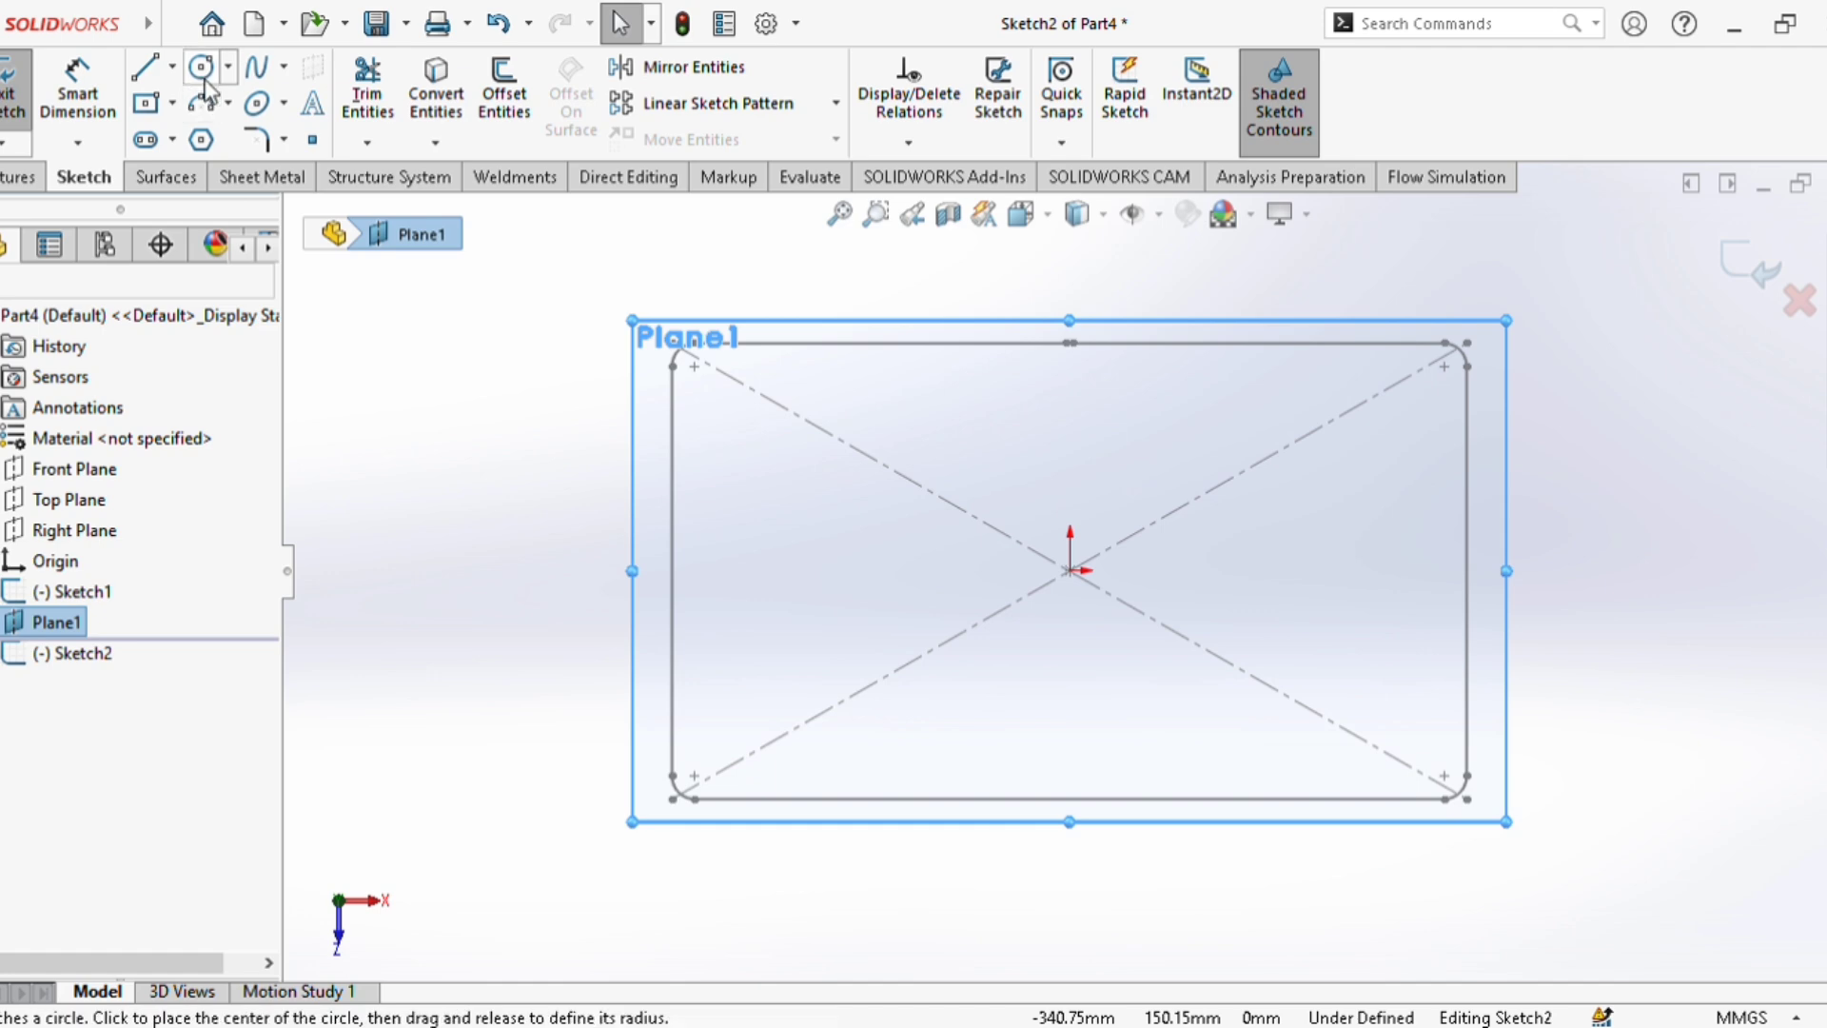
click(204, 76)
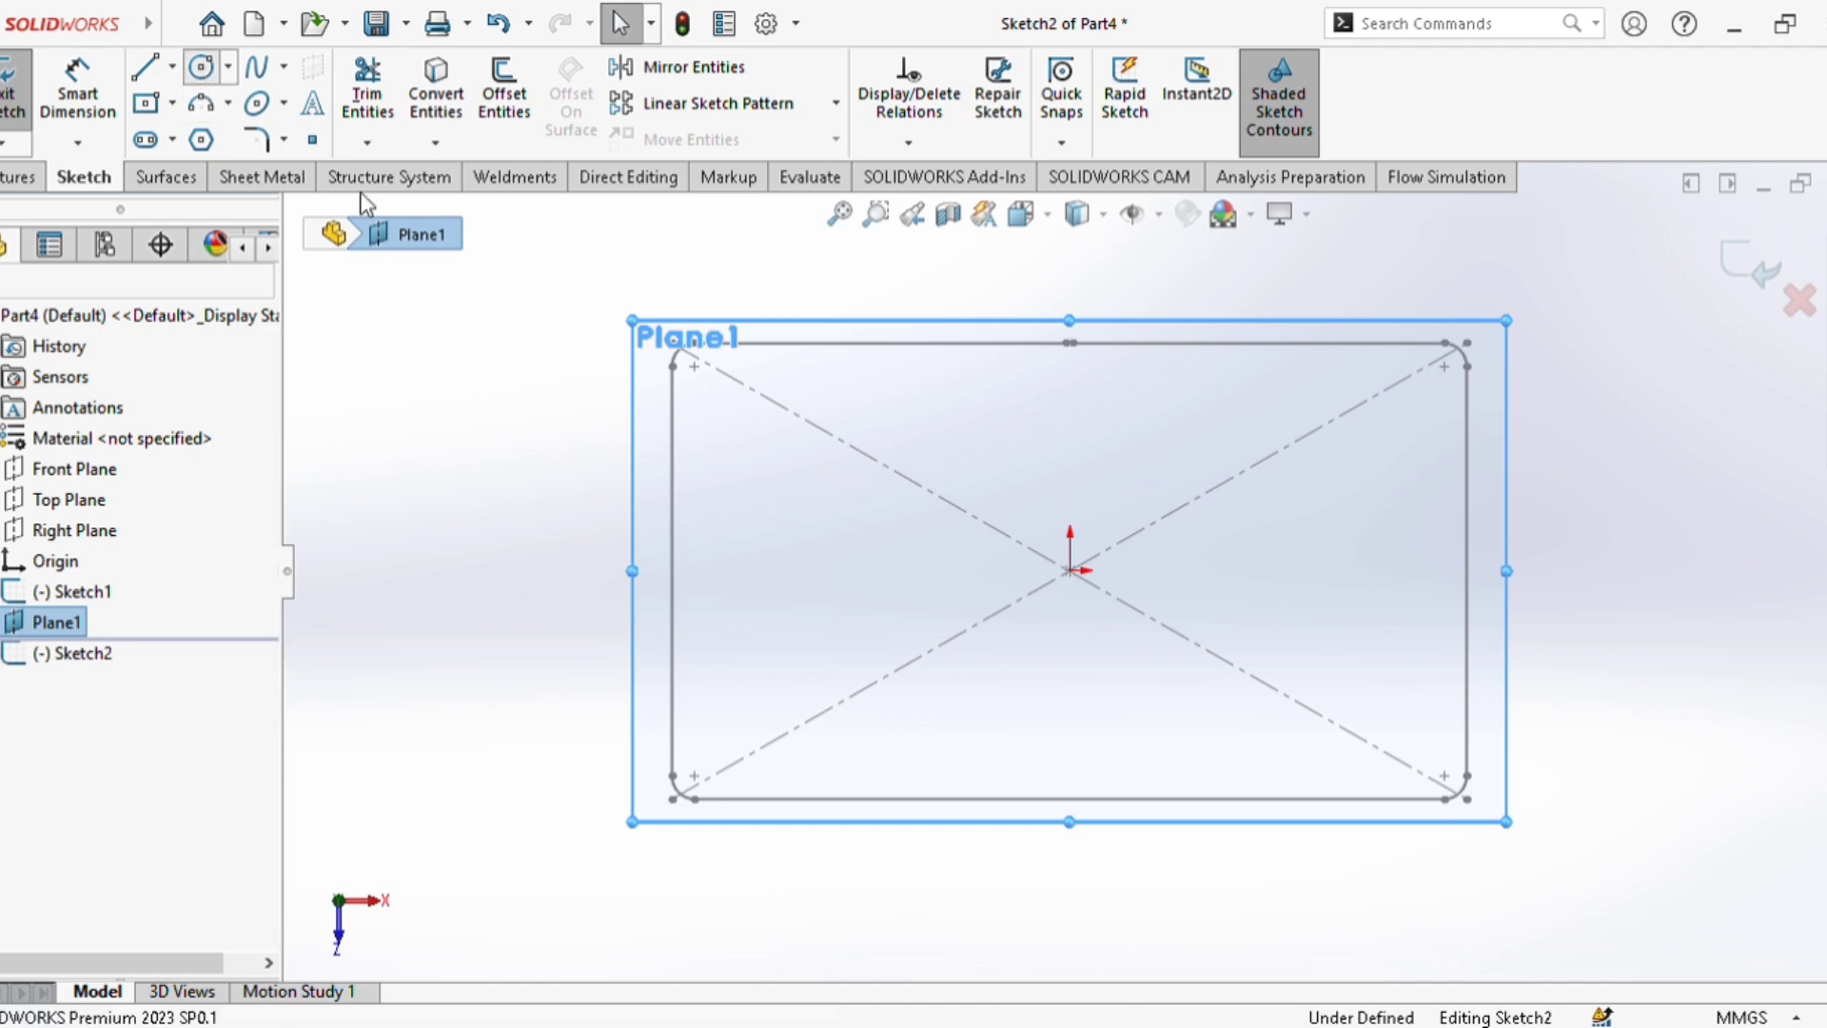
click(1068, 570)
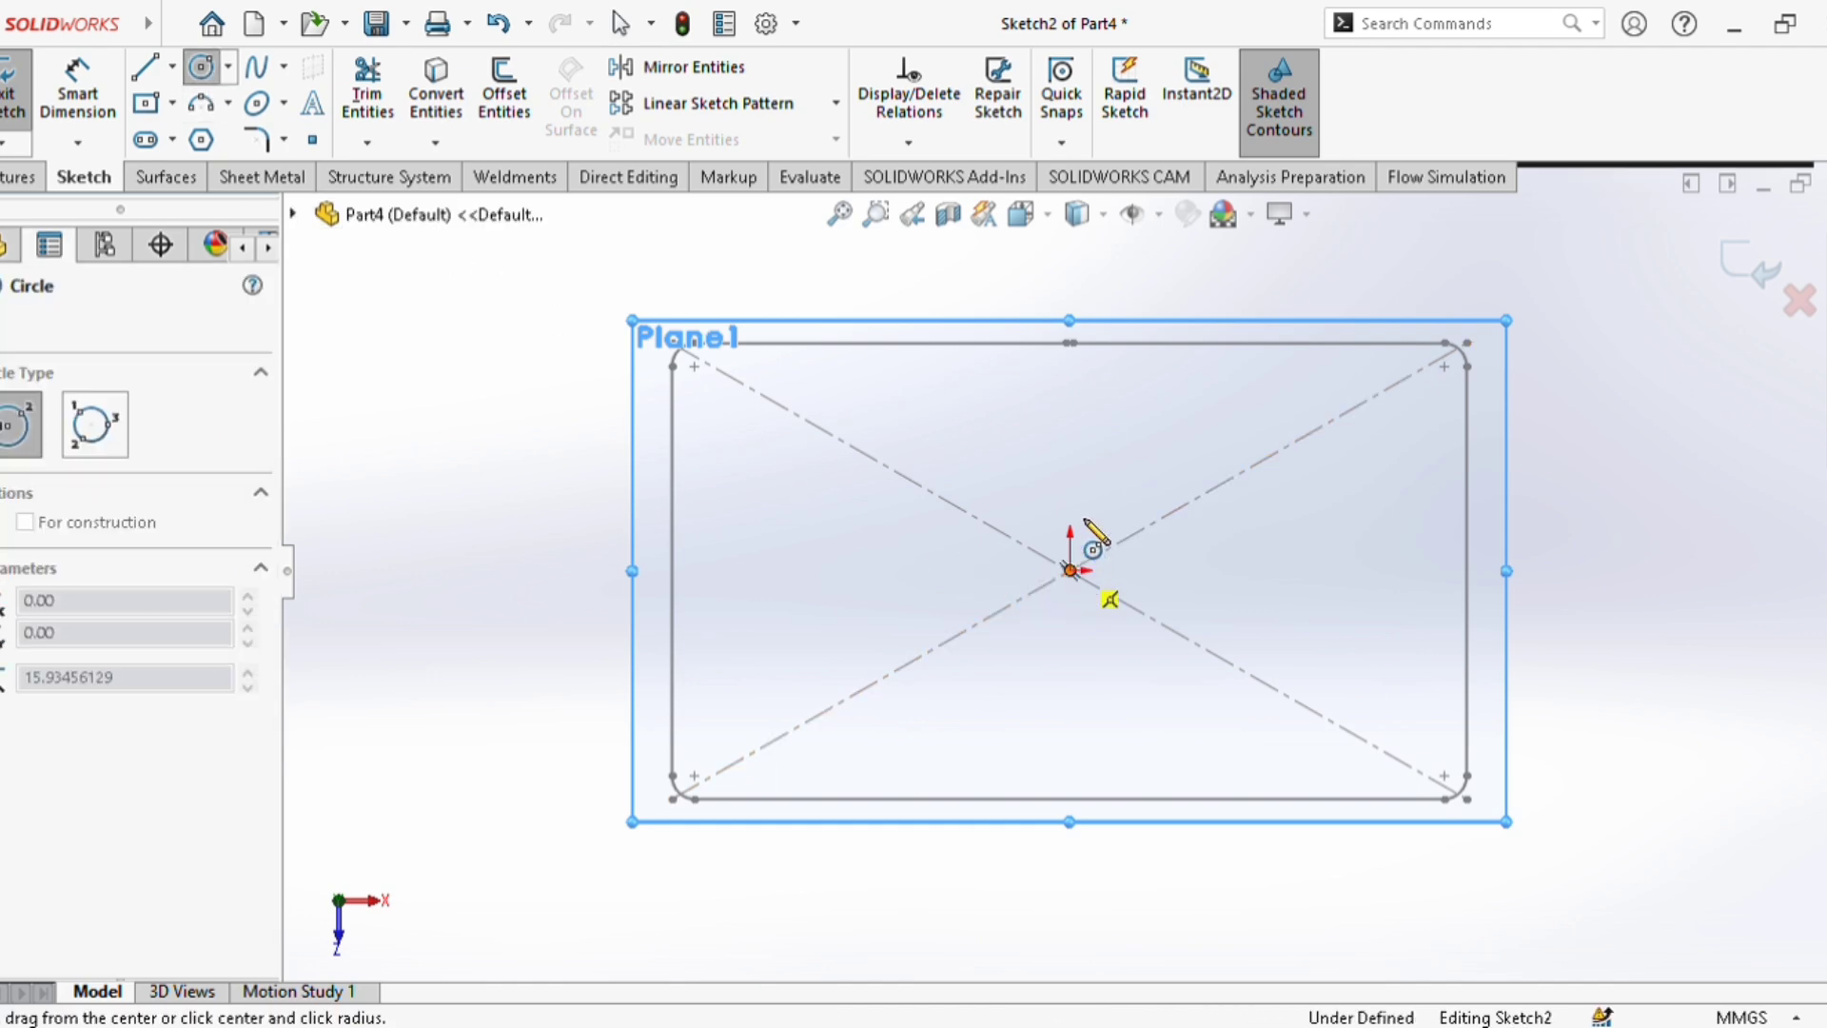
click(1107, 426)
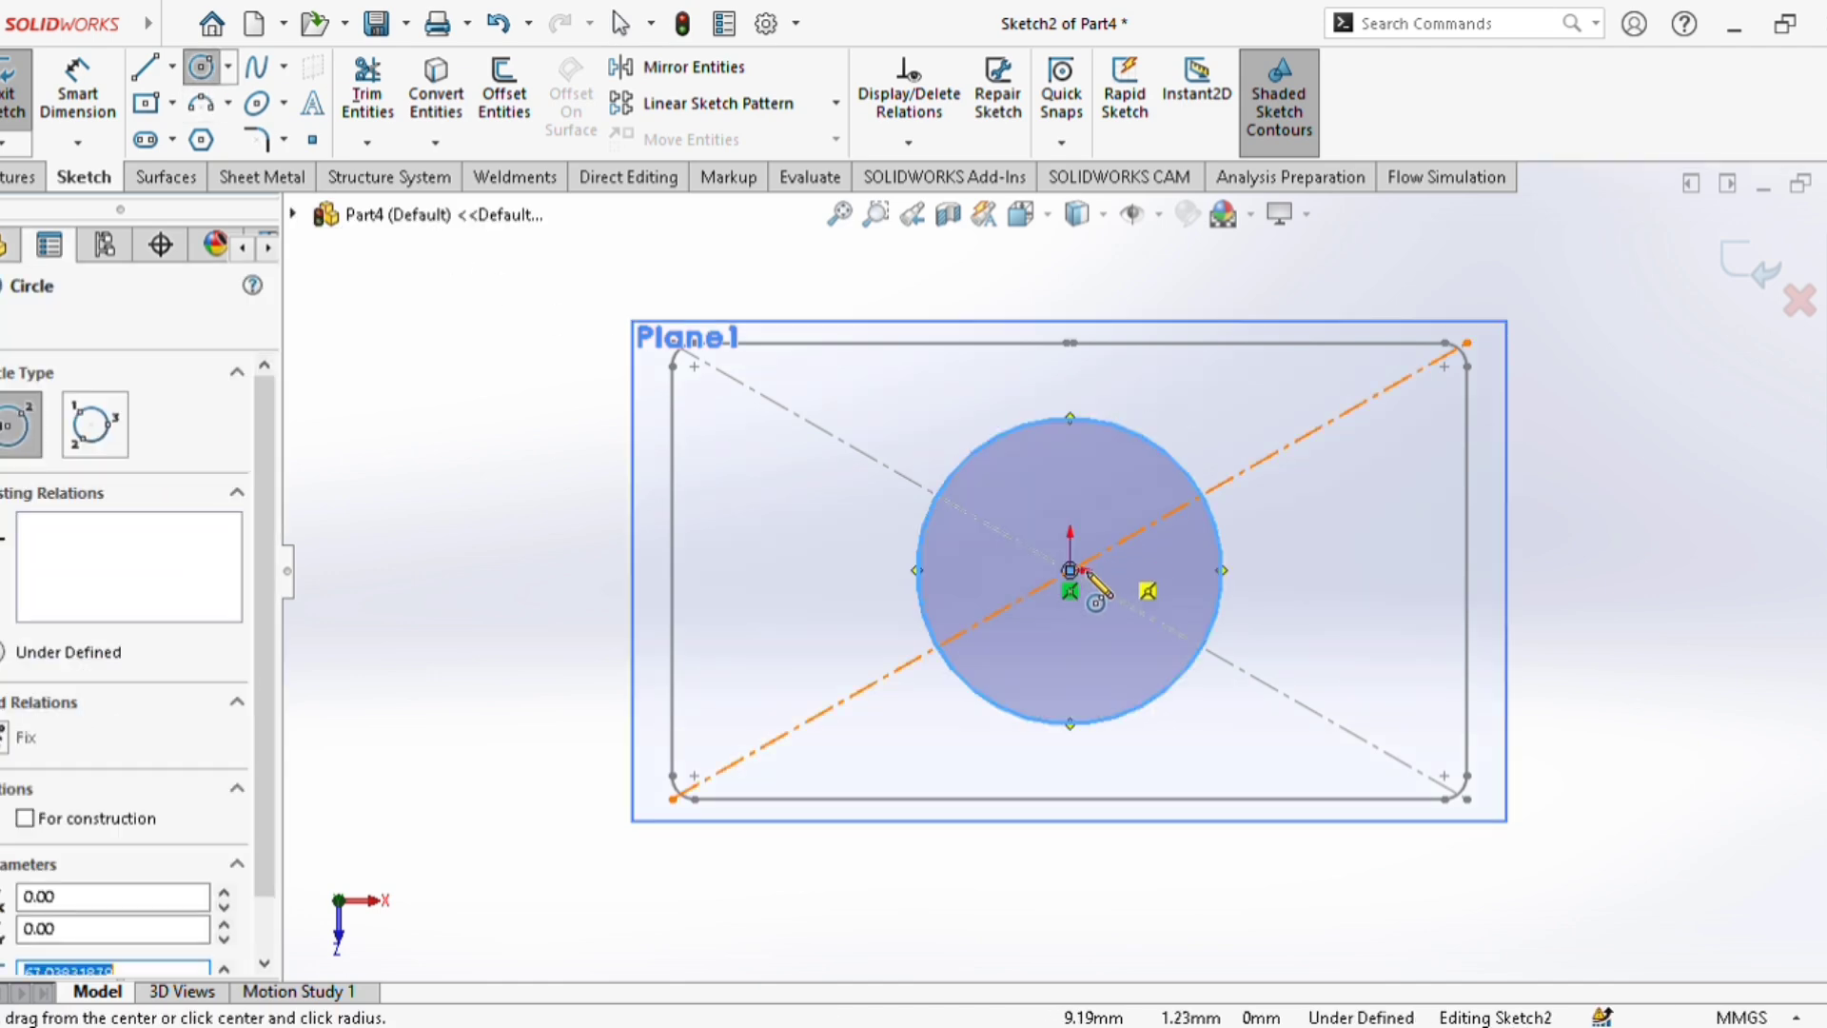
Dimension the diameter of the circle centered on the origin to 150 mm.
click(92, 81)
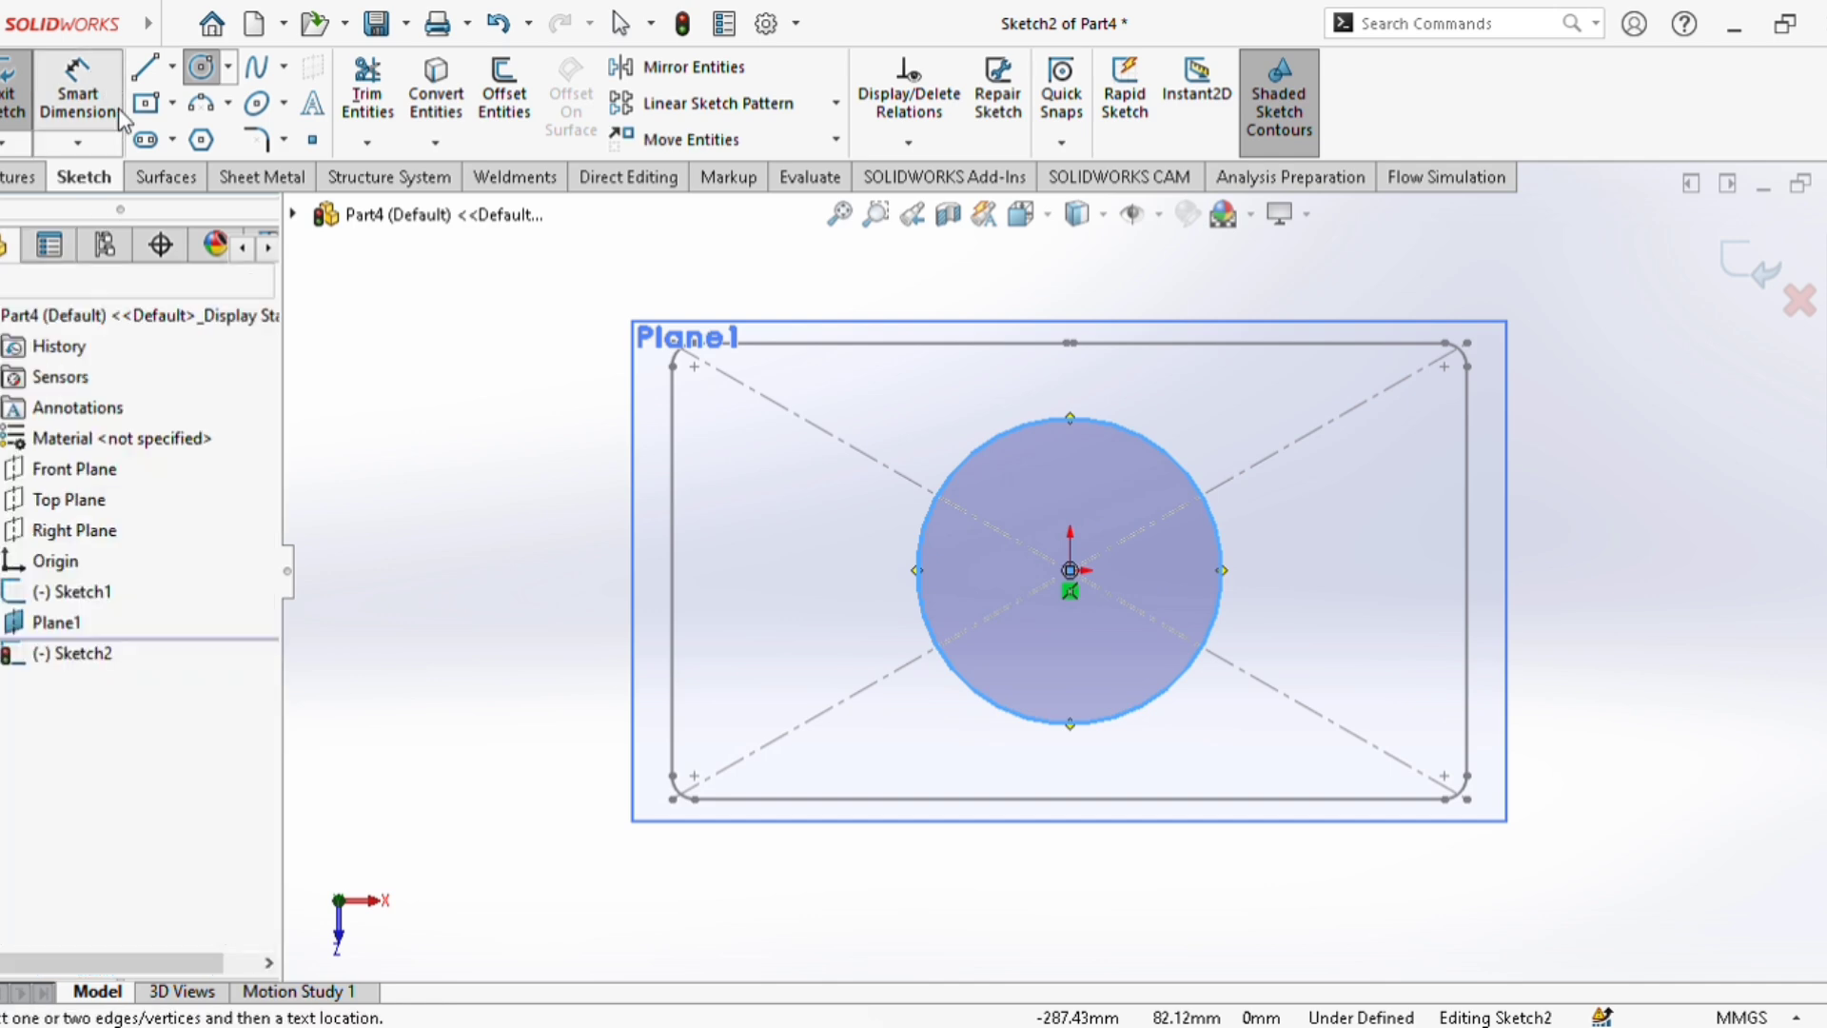
click(1007, 431)
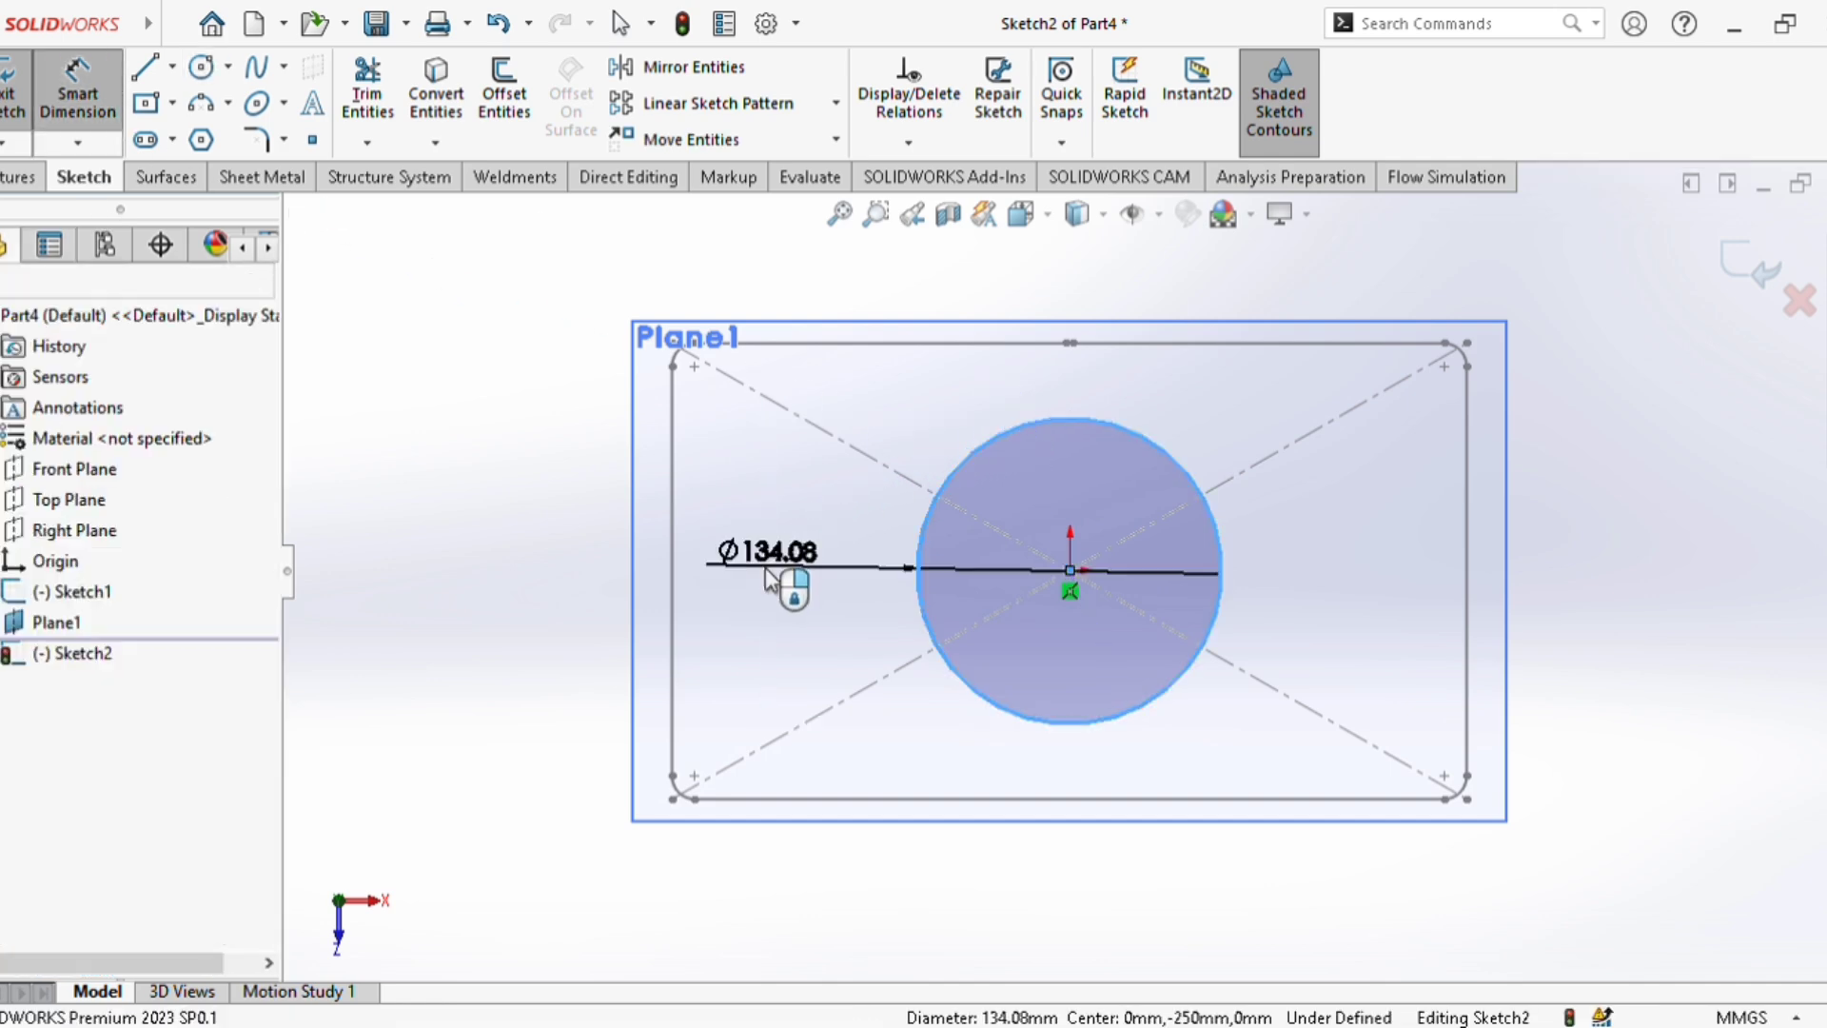
click(768, 569)
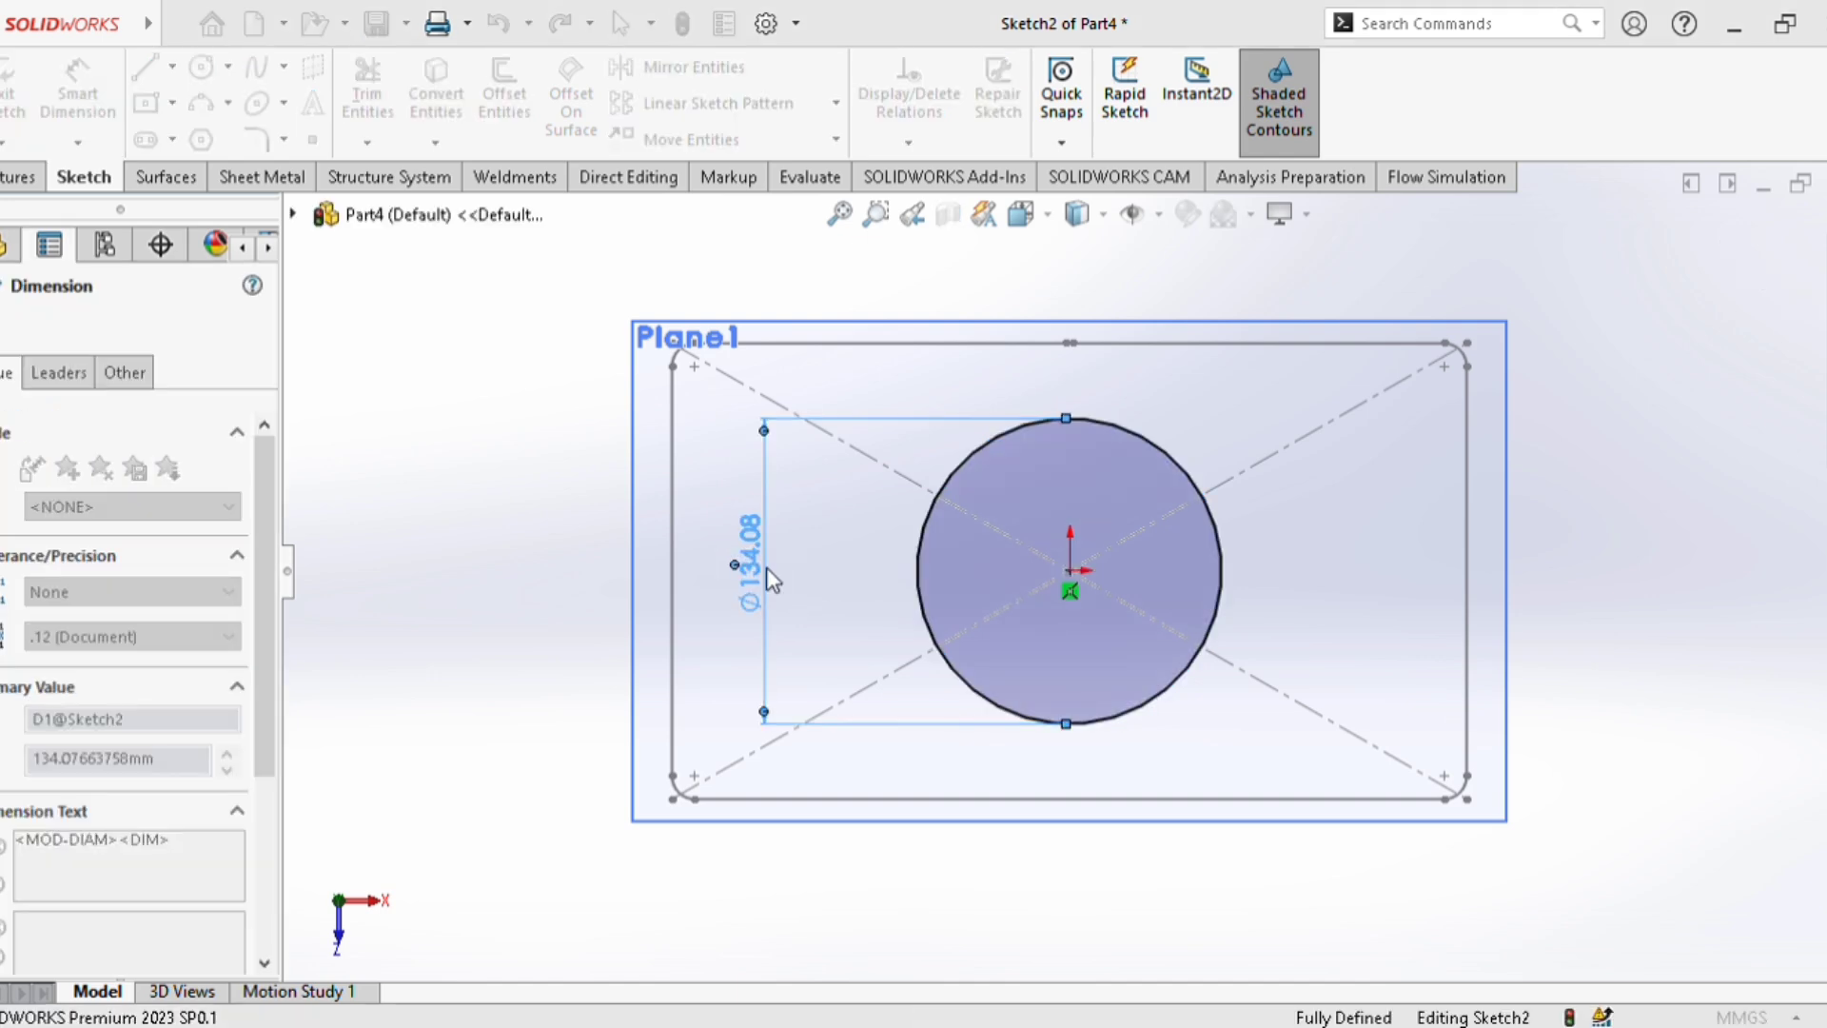
text(150)
key(Return)
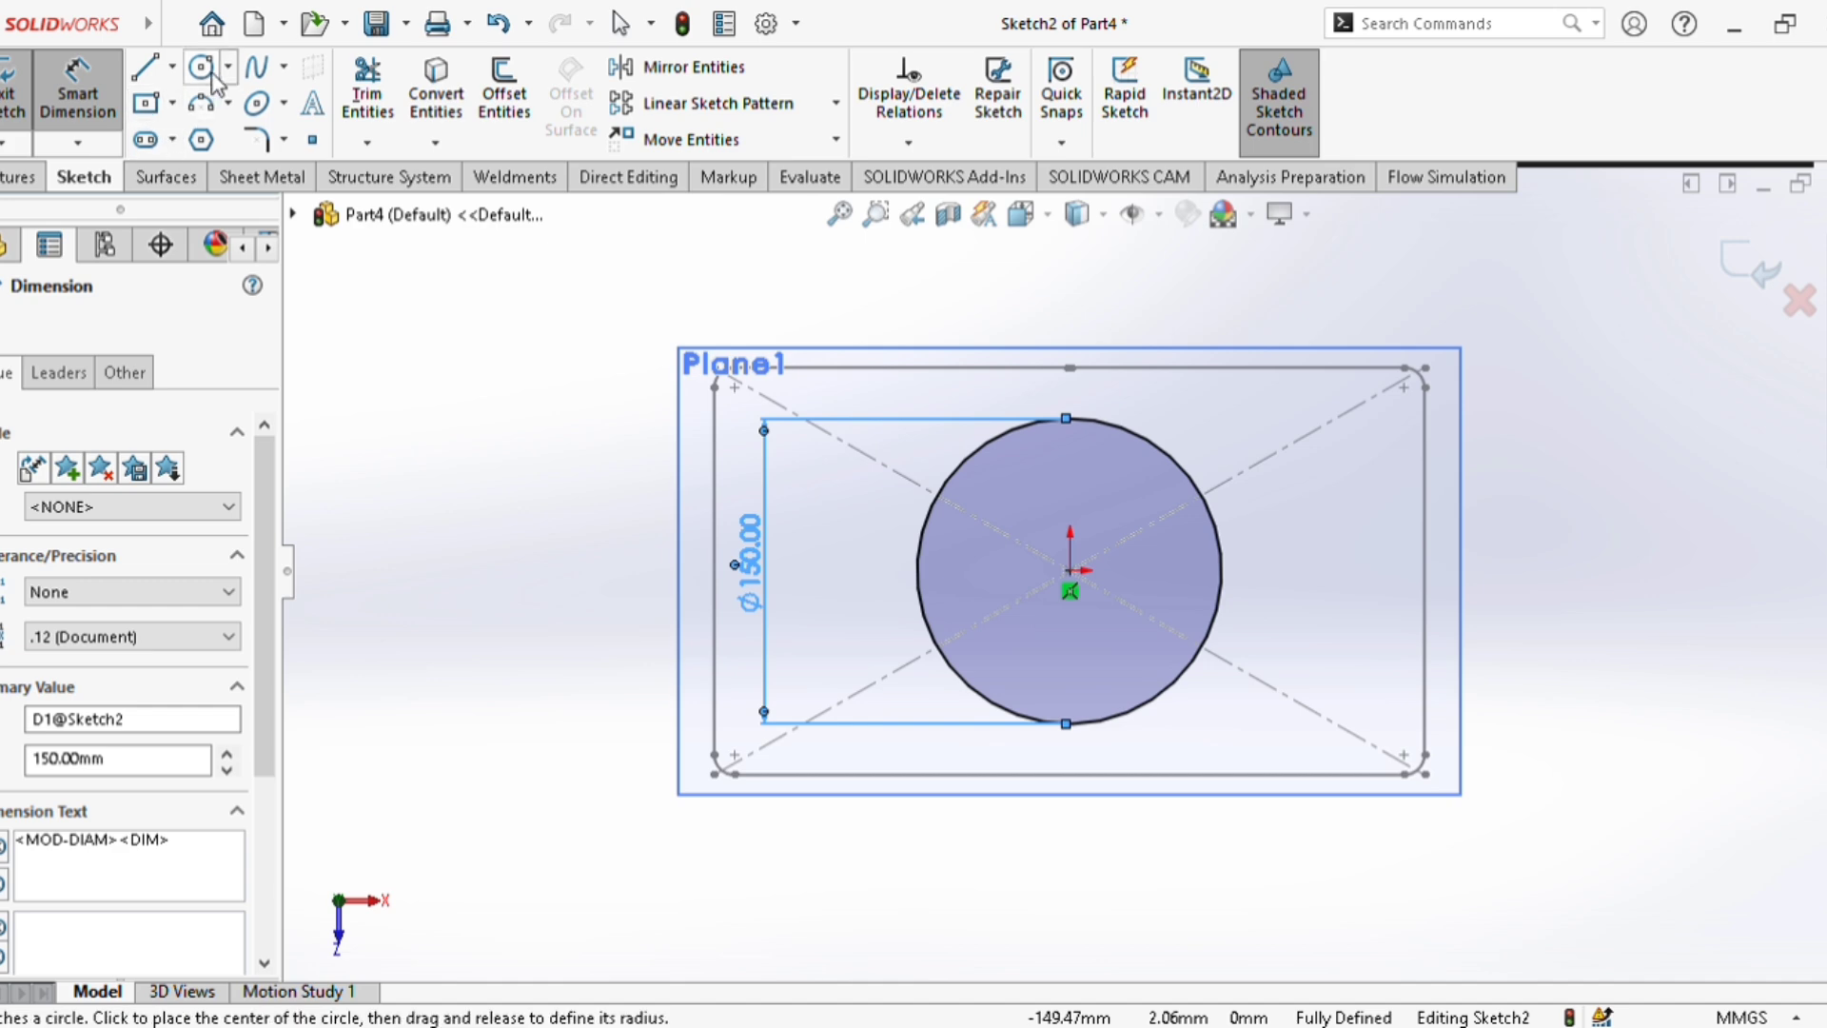
Draw a small circle about 4.4 mm in diameter centered on the topmost point of the large circle.
scroll(1077, 441, down, 5)
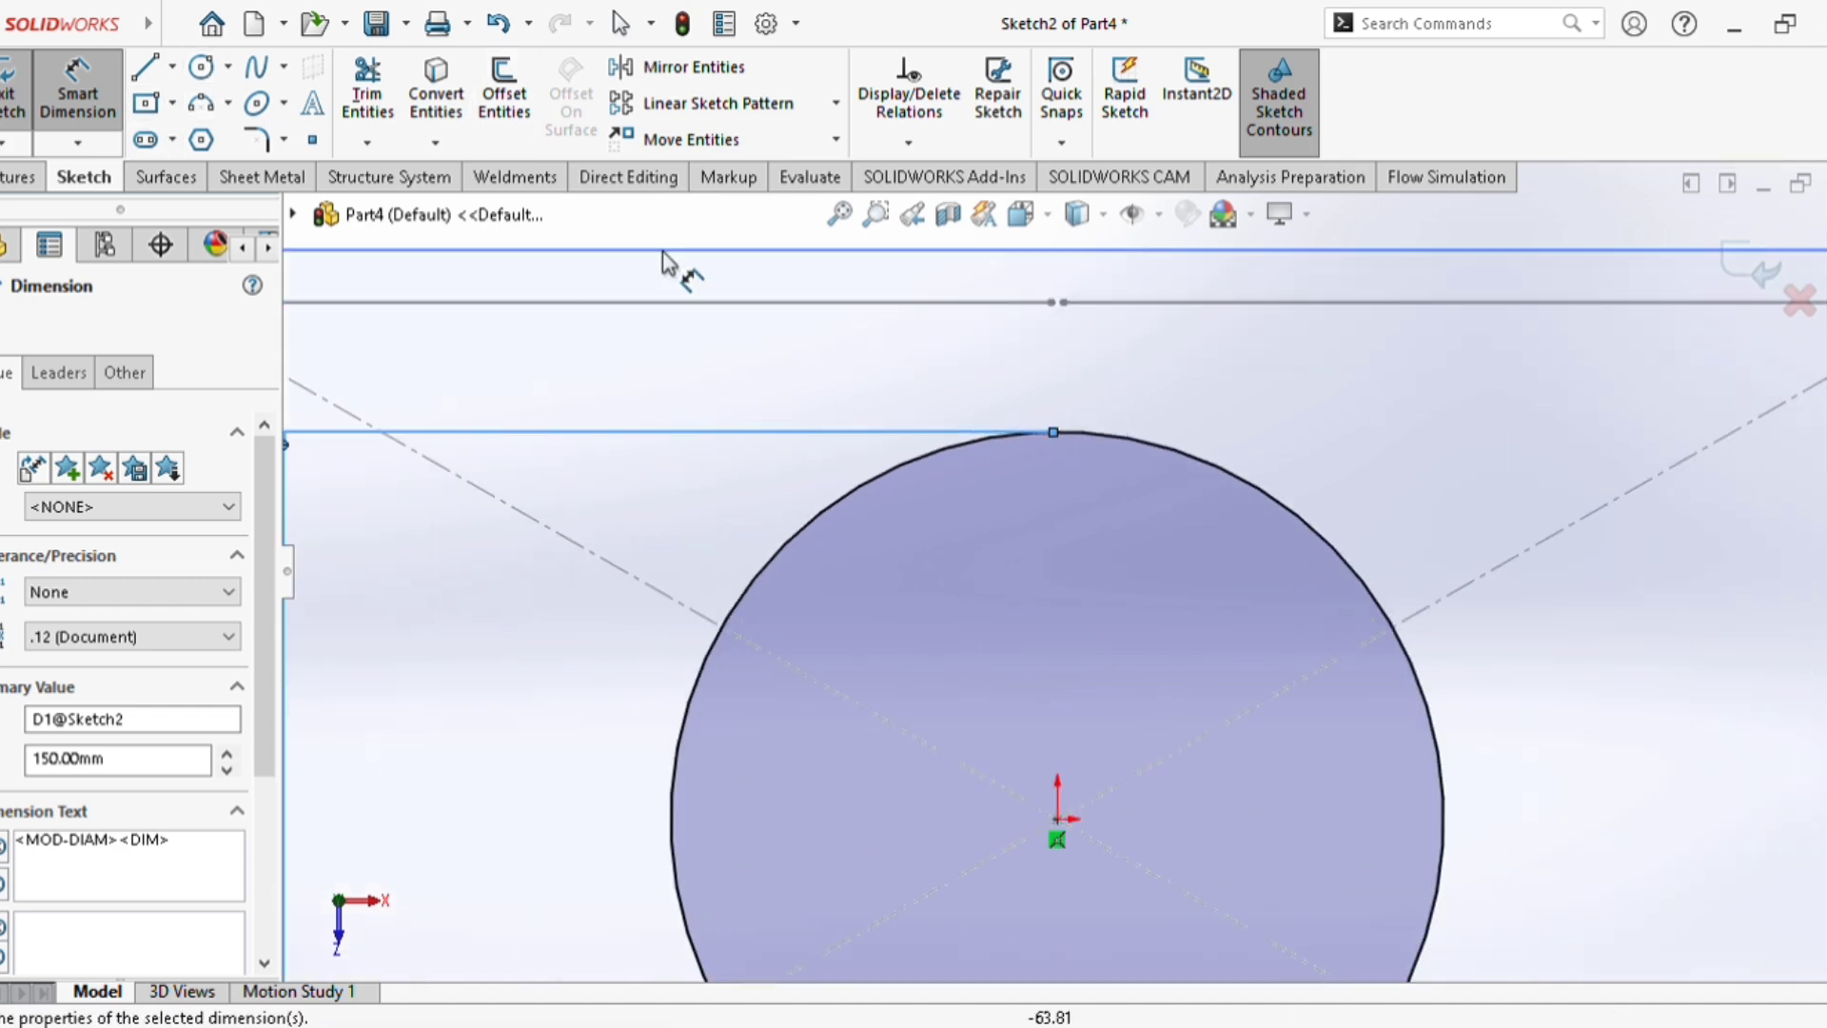
click(201, 67)
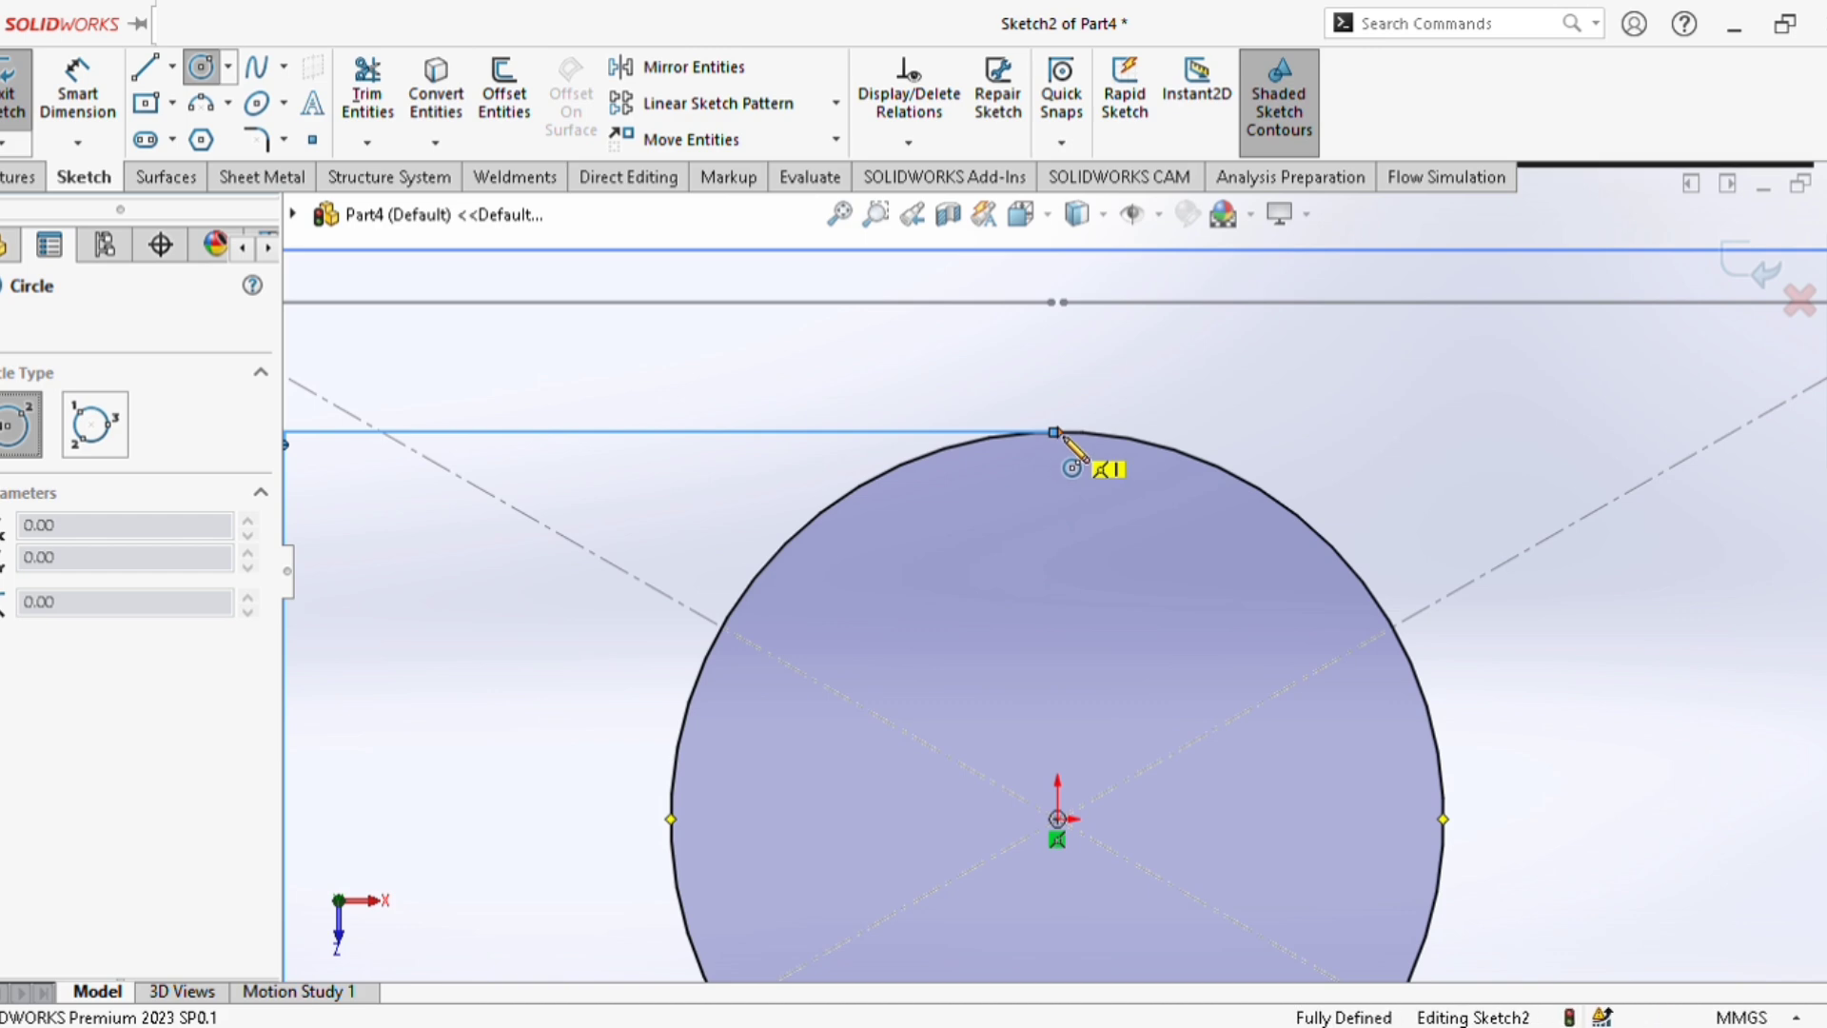
click(1055, 433)
scroll(1066, 433, down, 3)
scroll(1068, 440, down, 1)
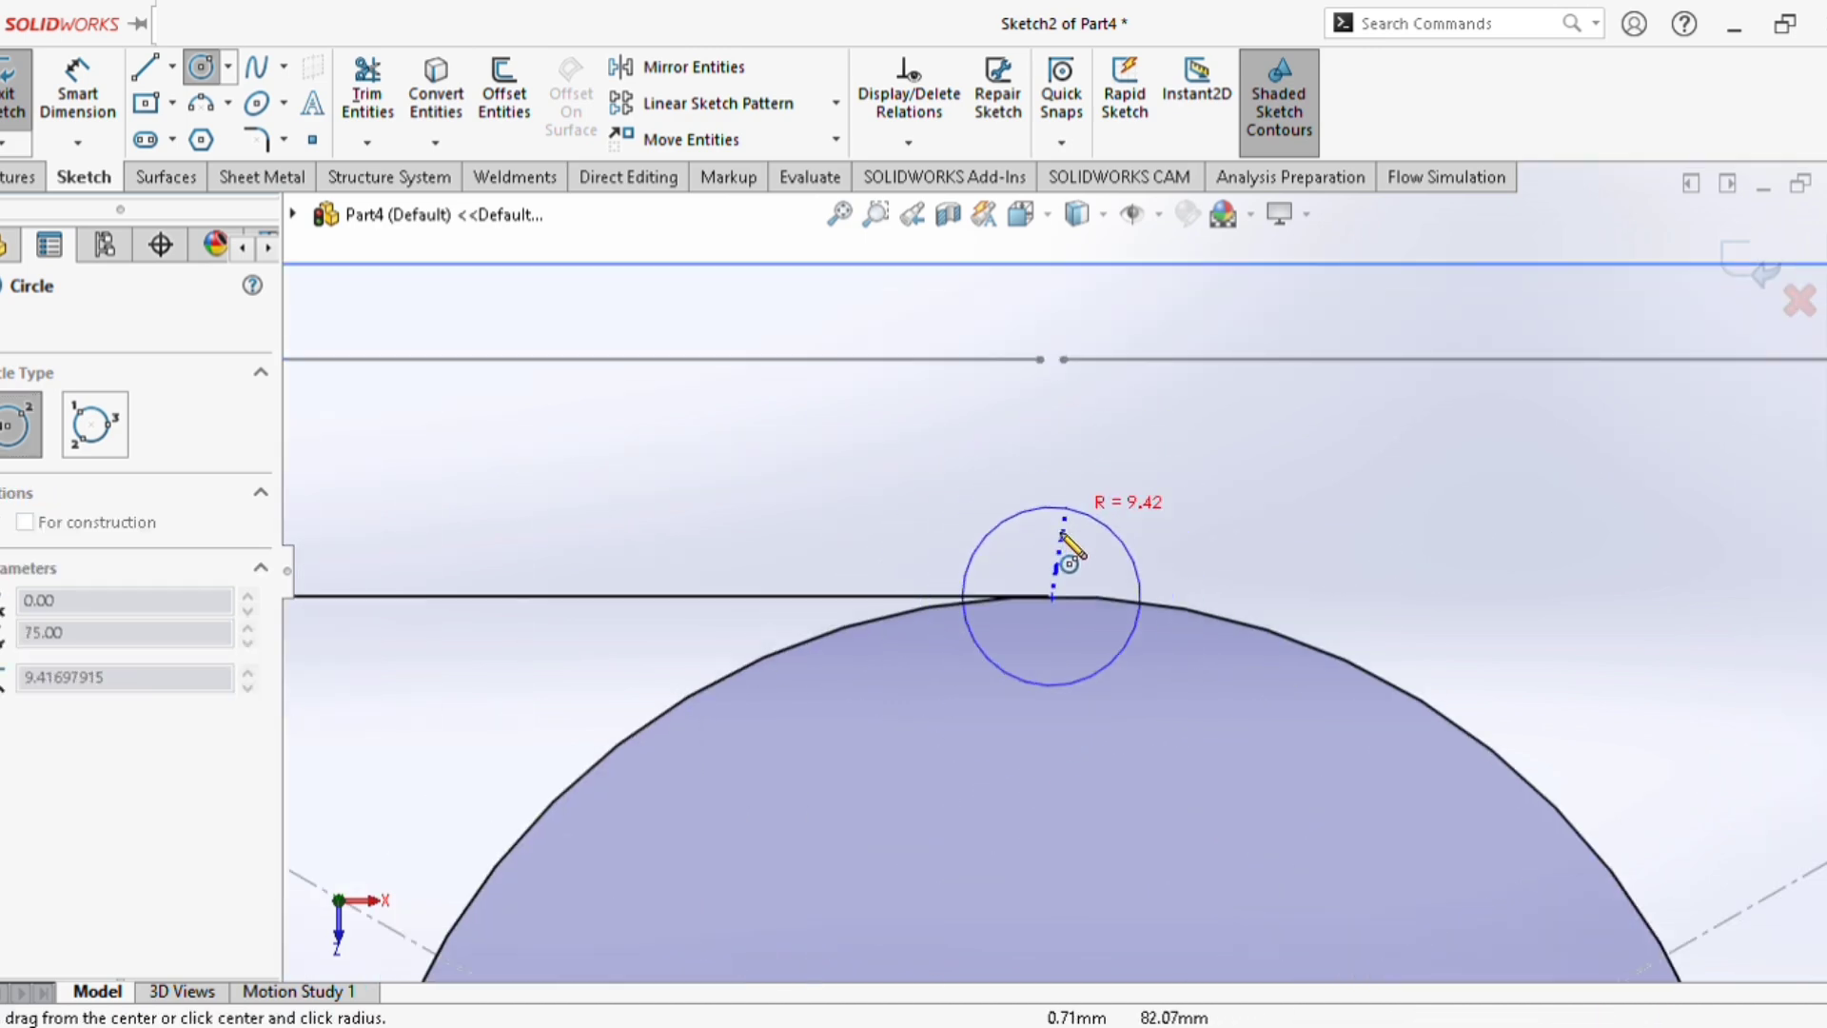
click(1075, 597)
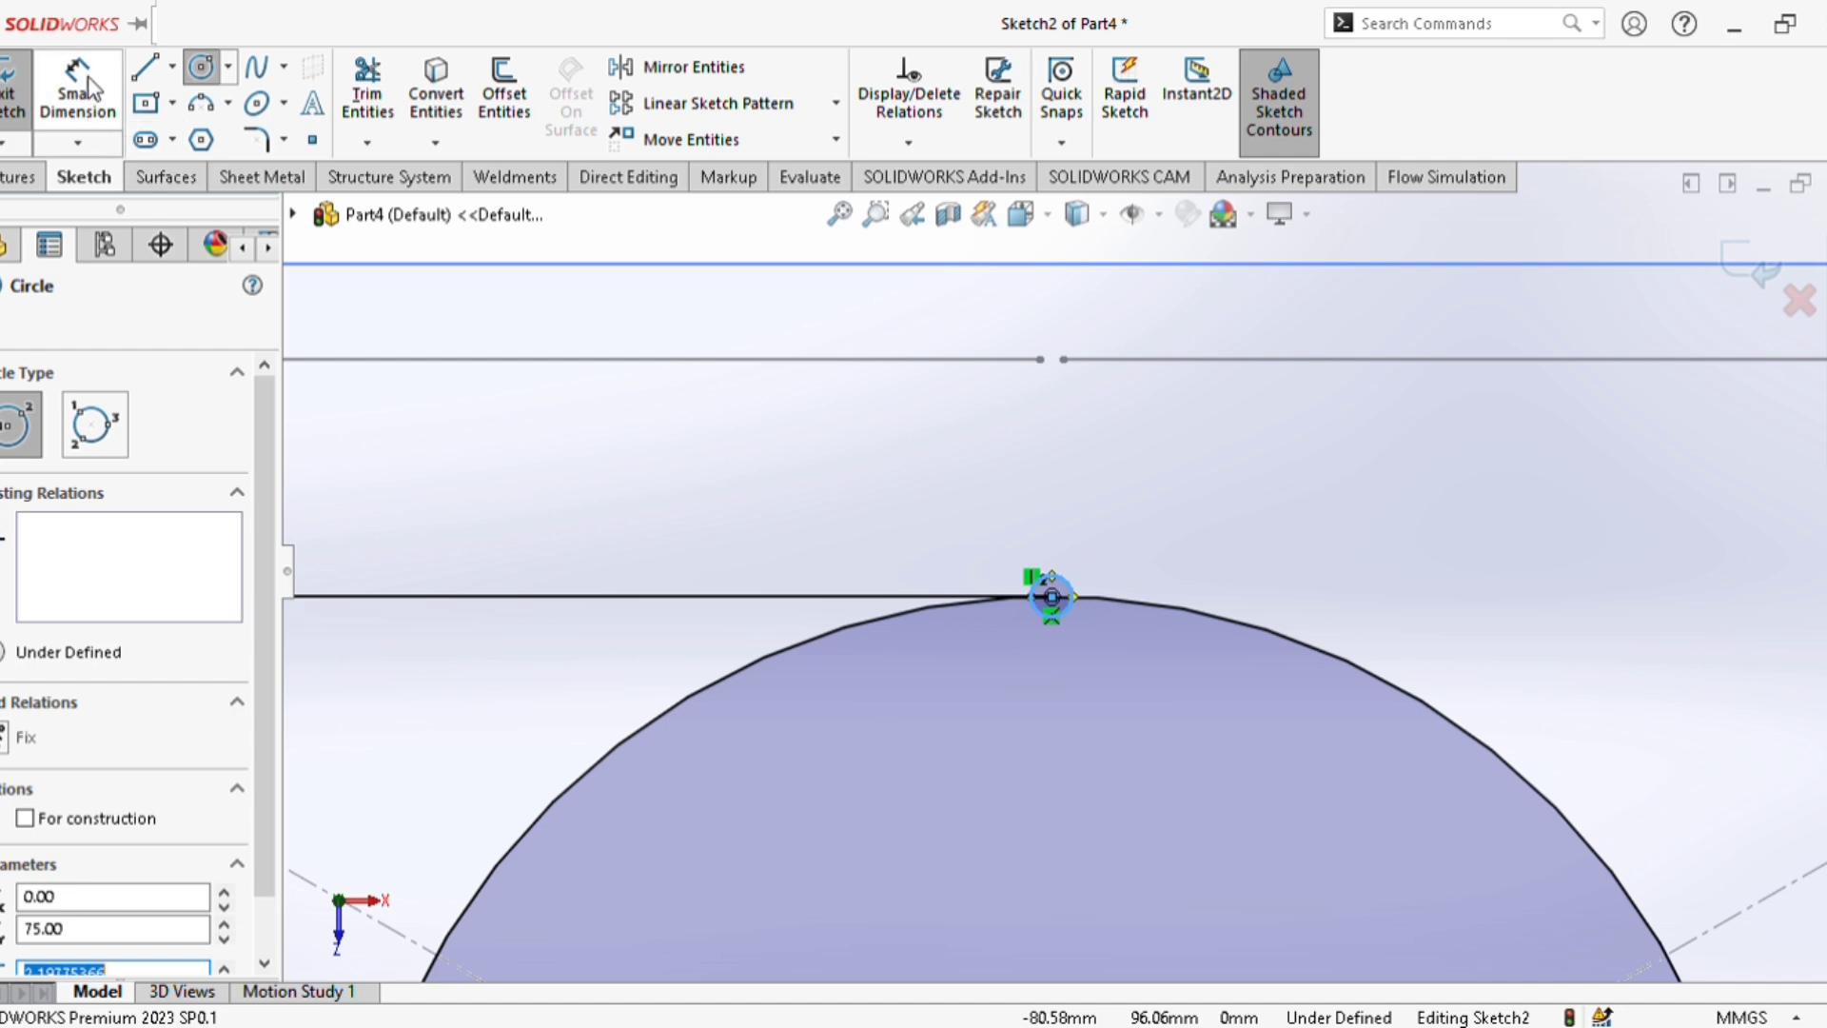
Dimension the diameter of the small circle at the top of the large circle to 2.5 mm.
scroll(1108, 609, down, 3)
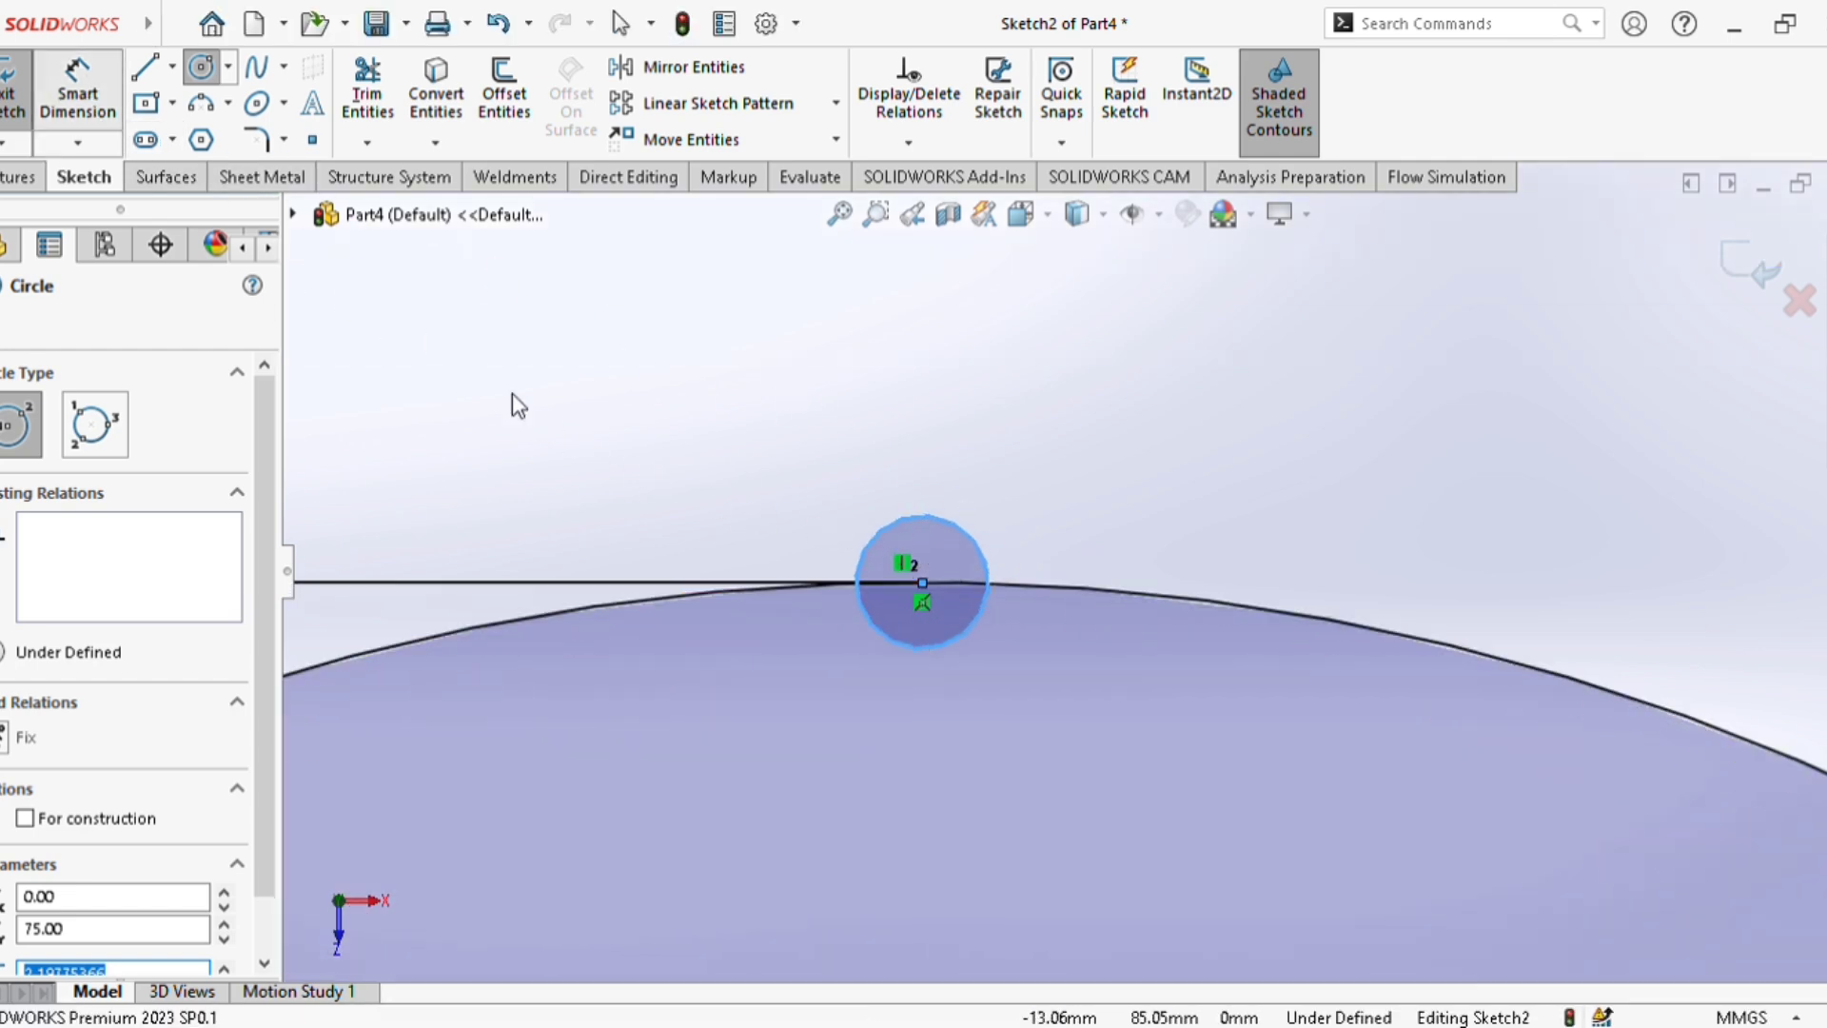
click(77, 93)
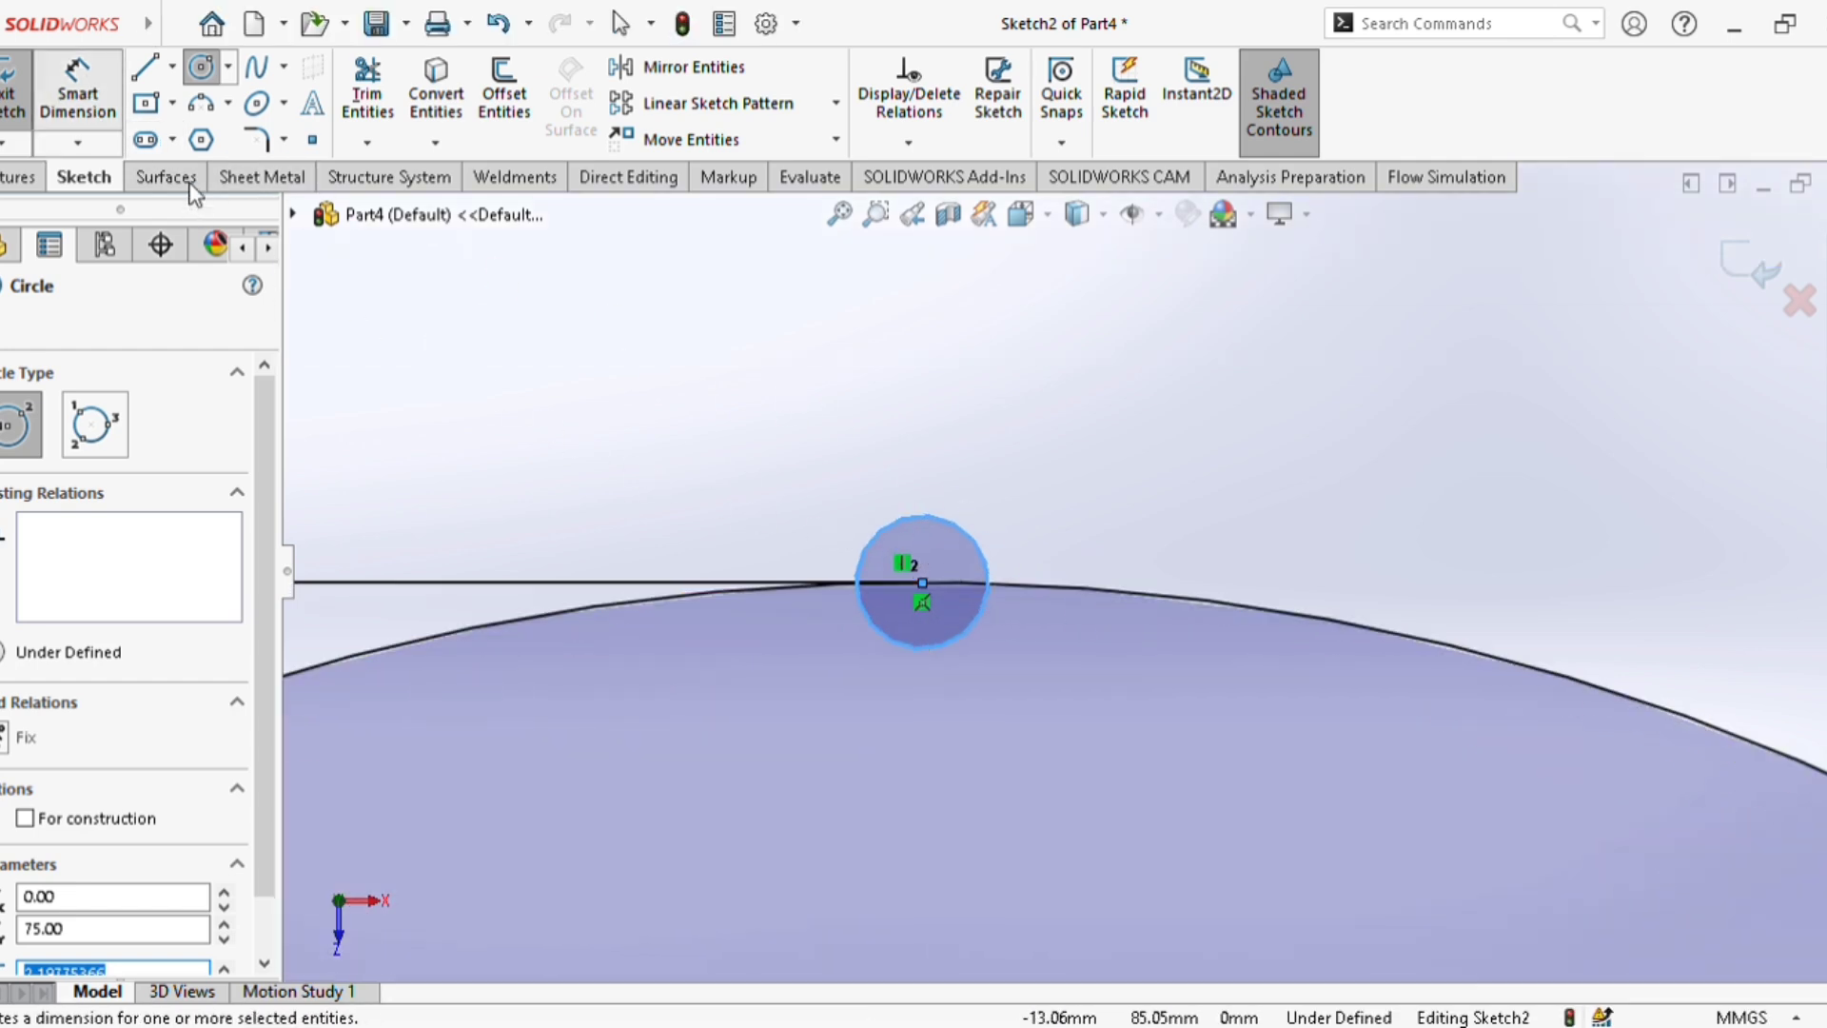
click(900, 517)
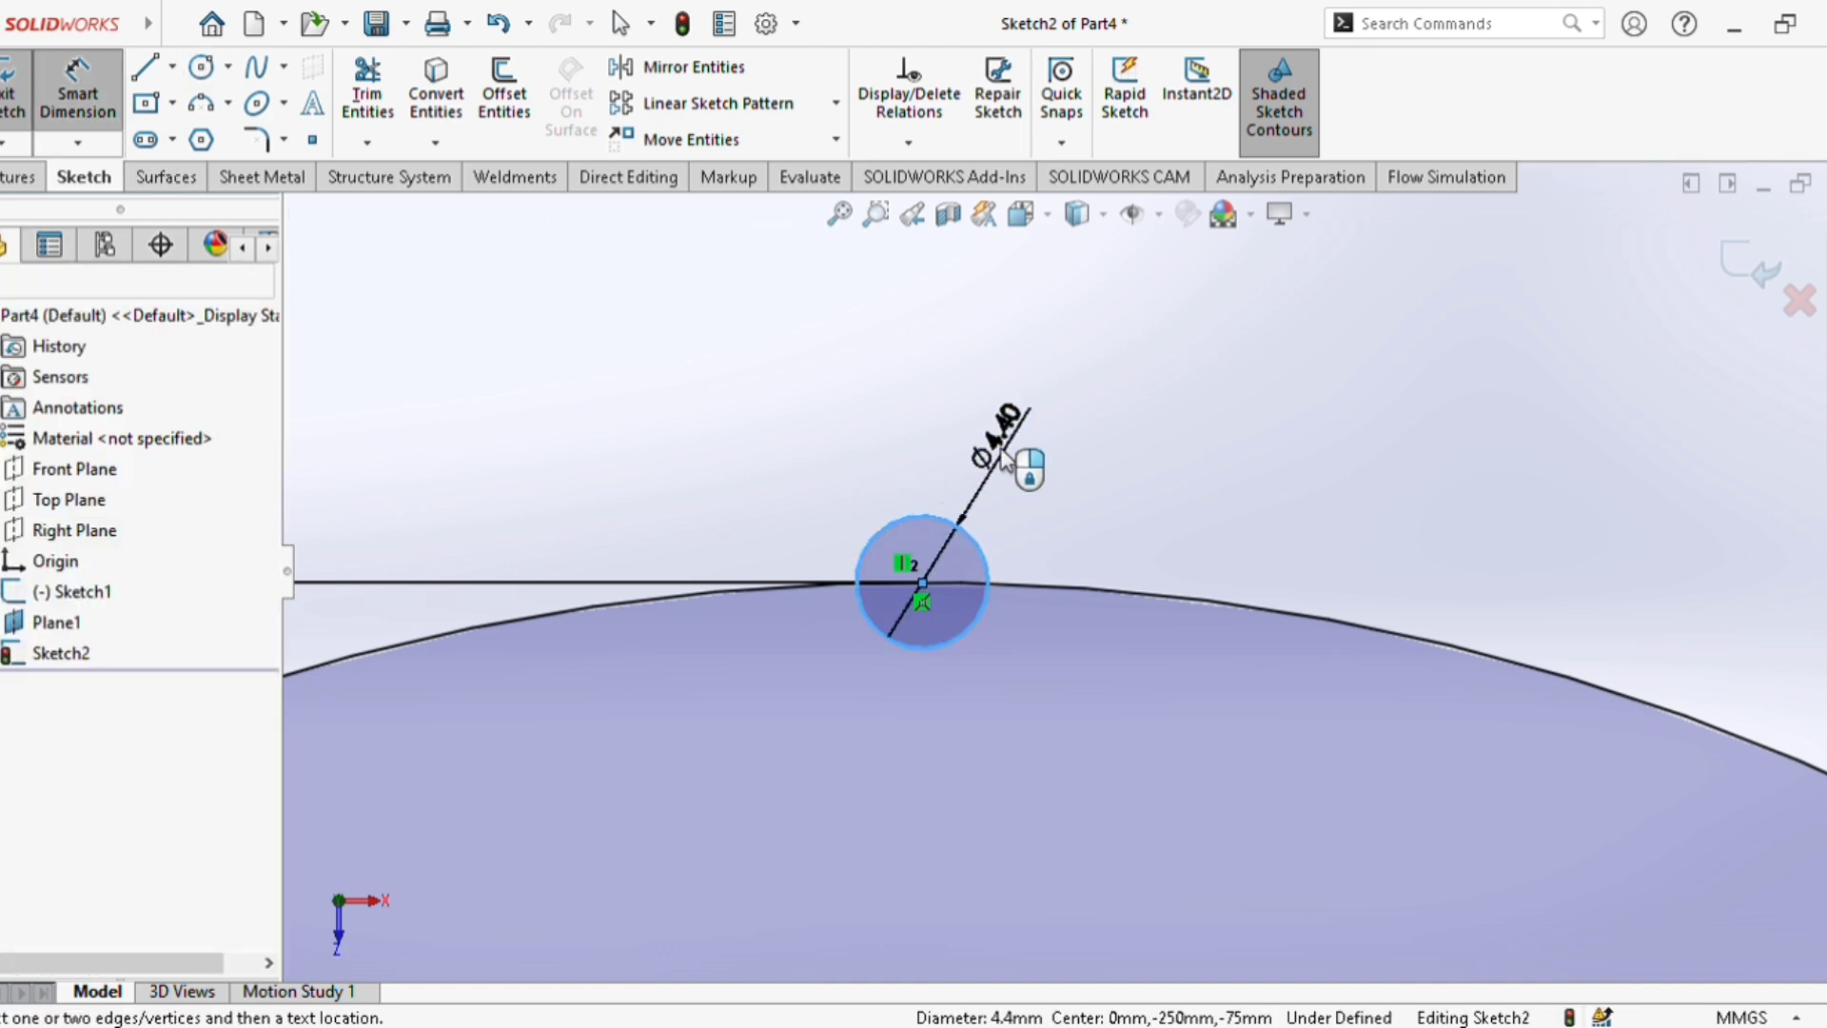
click(1004, 457)
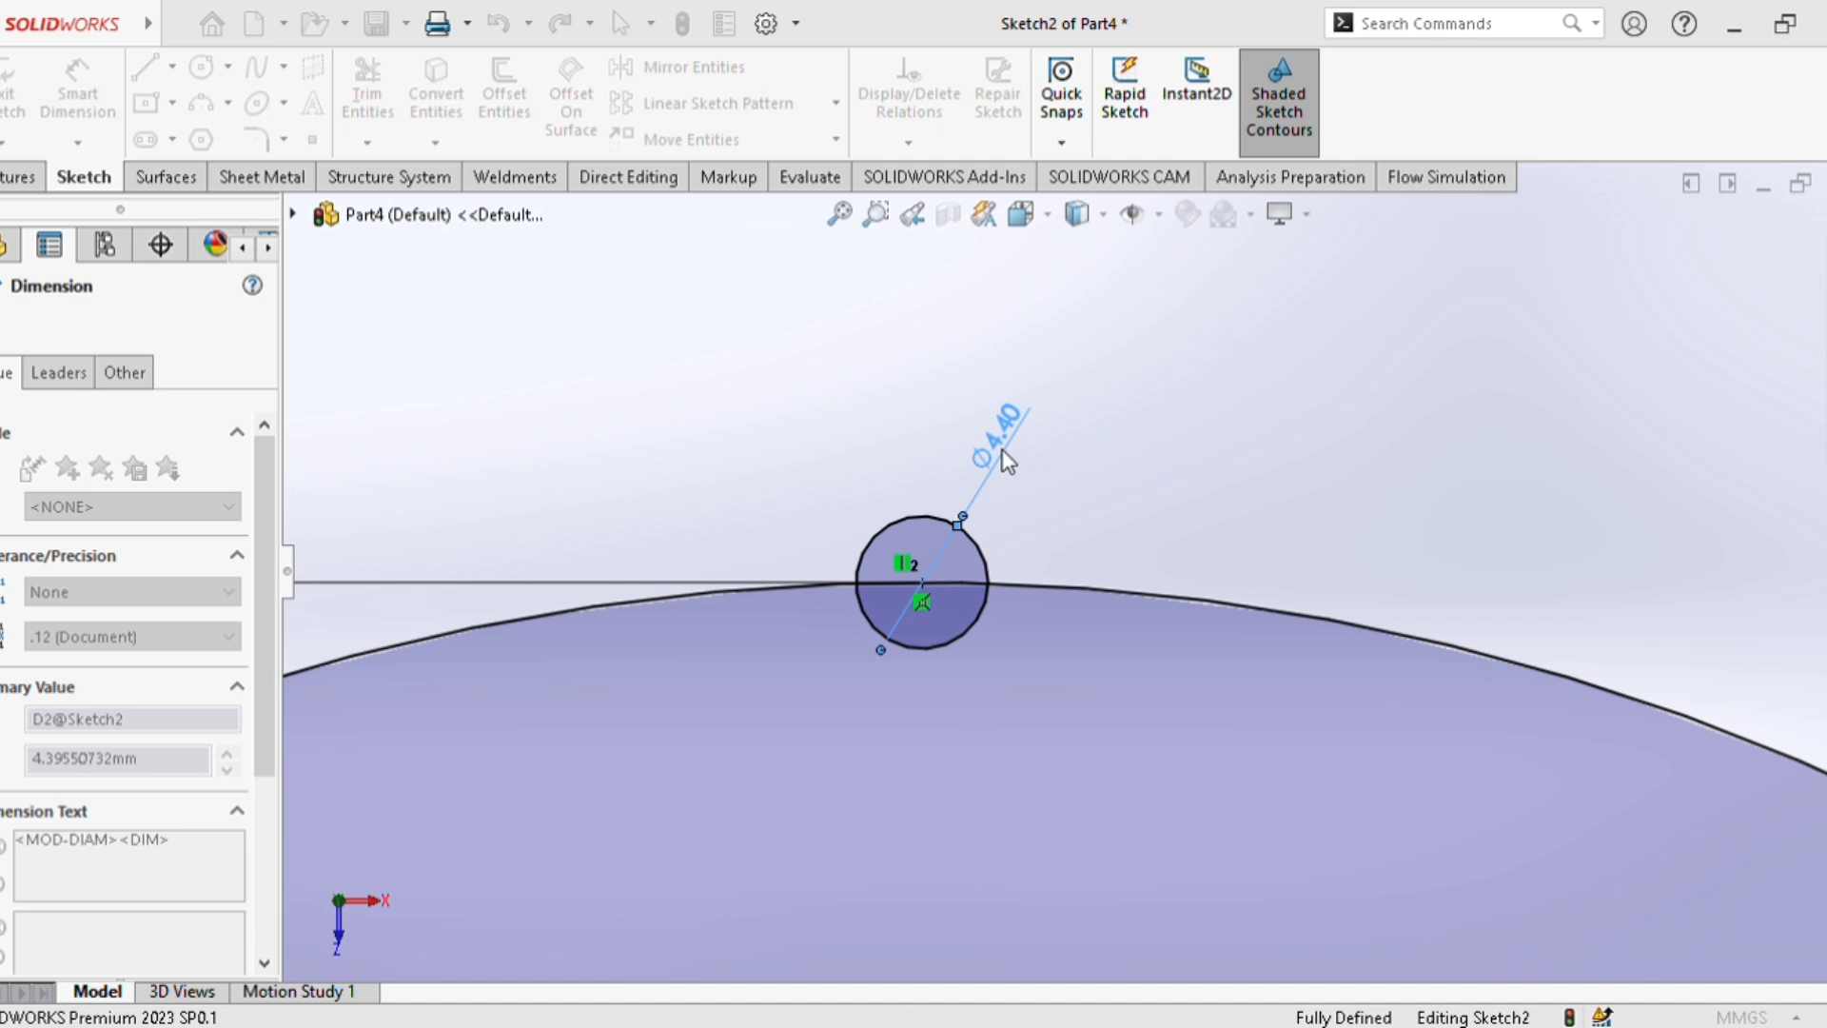
text(2.5)
key(Return)
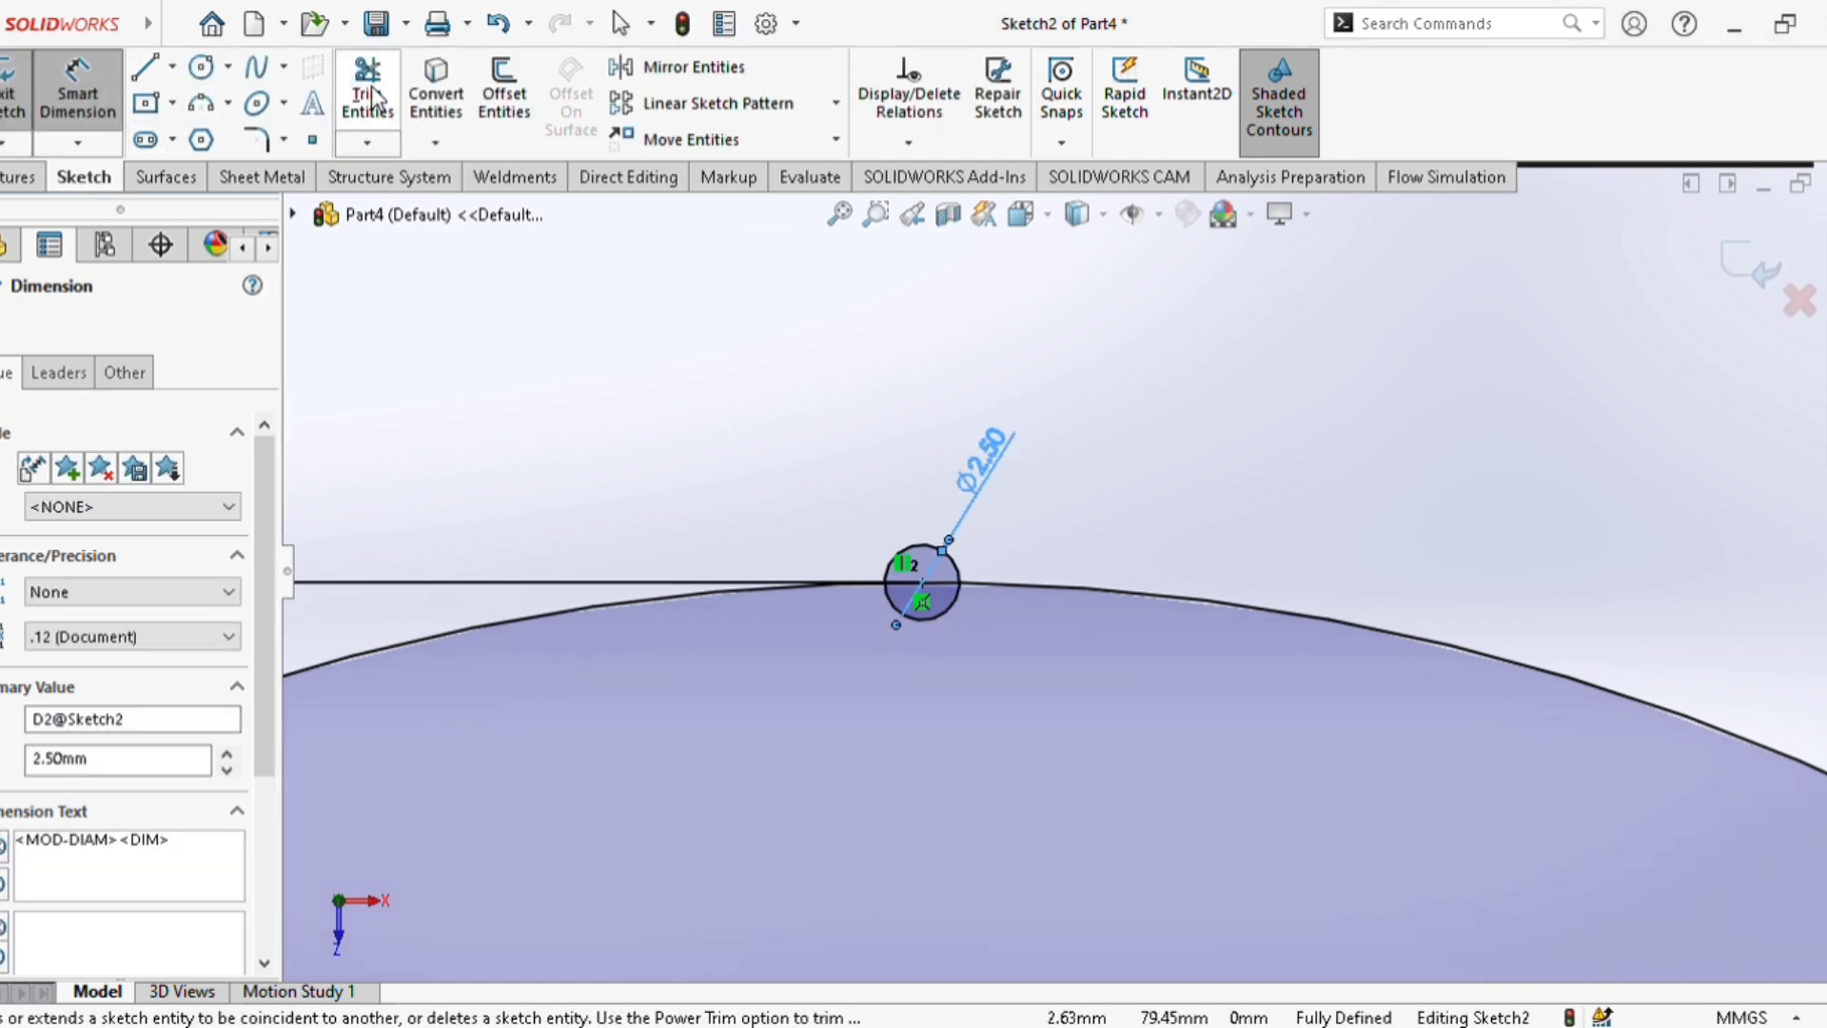
Trim away the arc of the large circle that lies inside the small circle, using Trim to closest.
click(370, 98)
scroll(940, 588, down, 4)
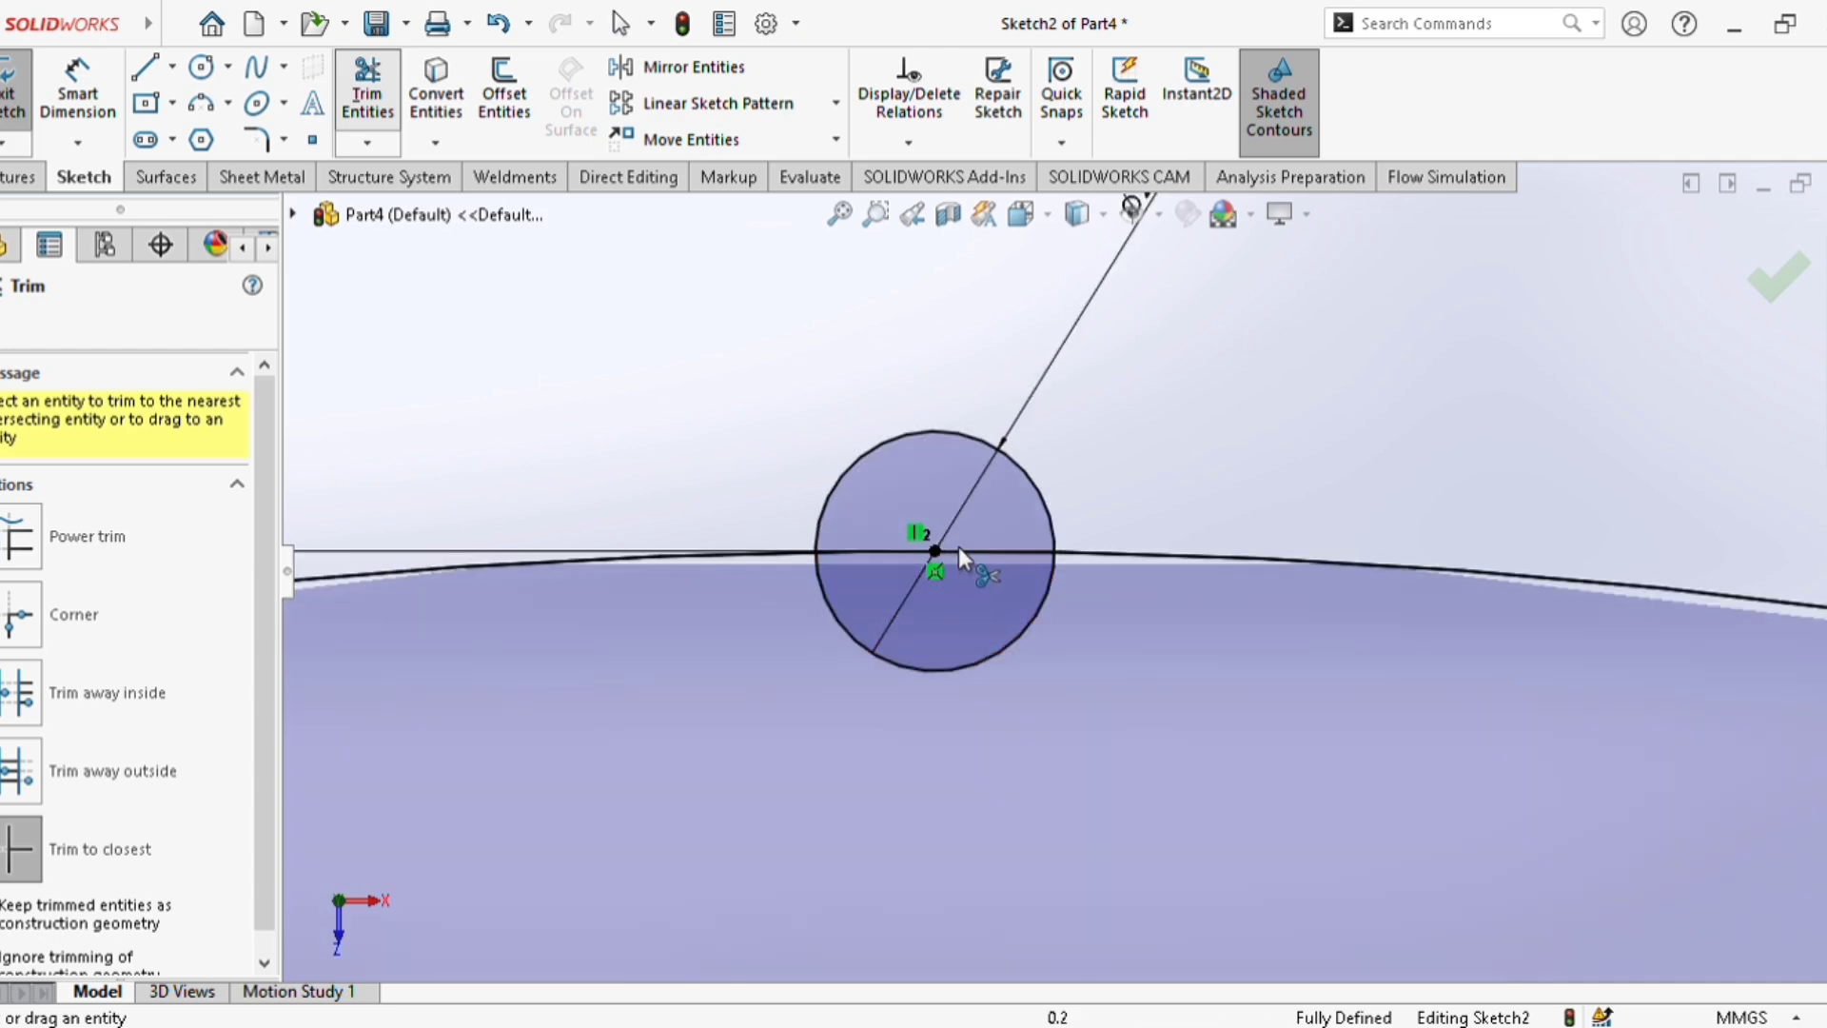
click(984, 551)
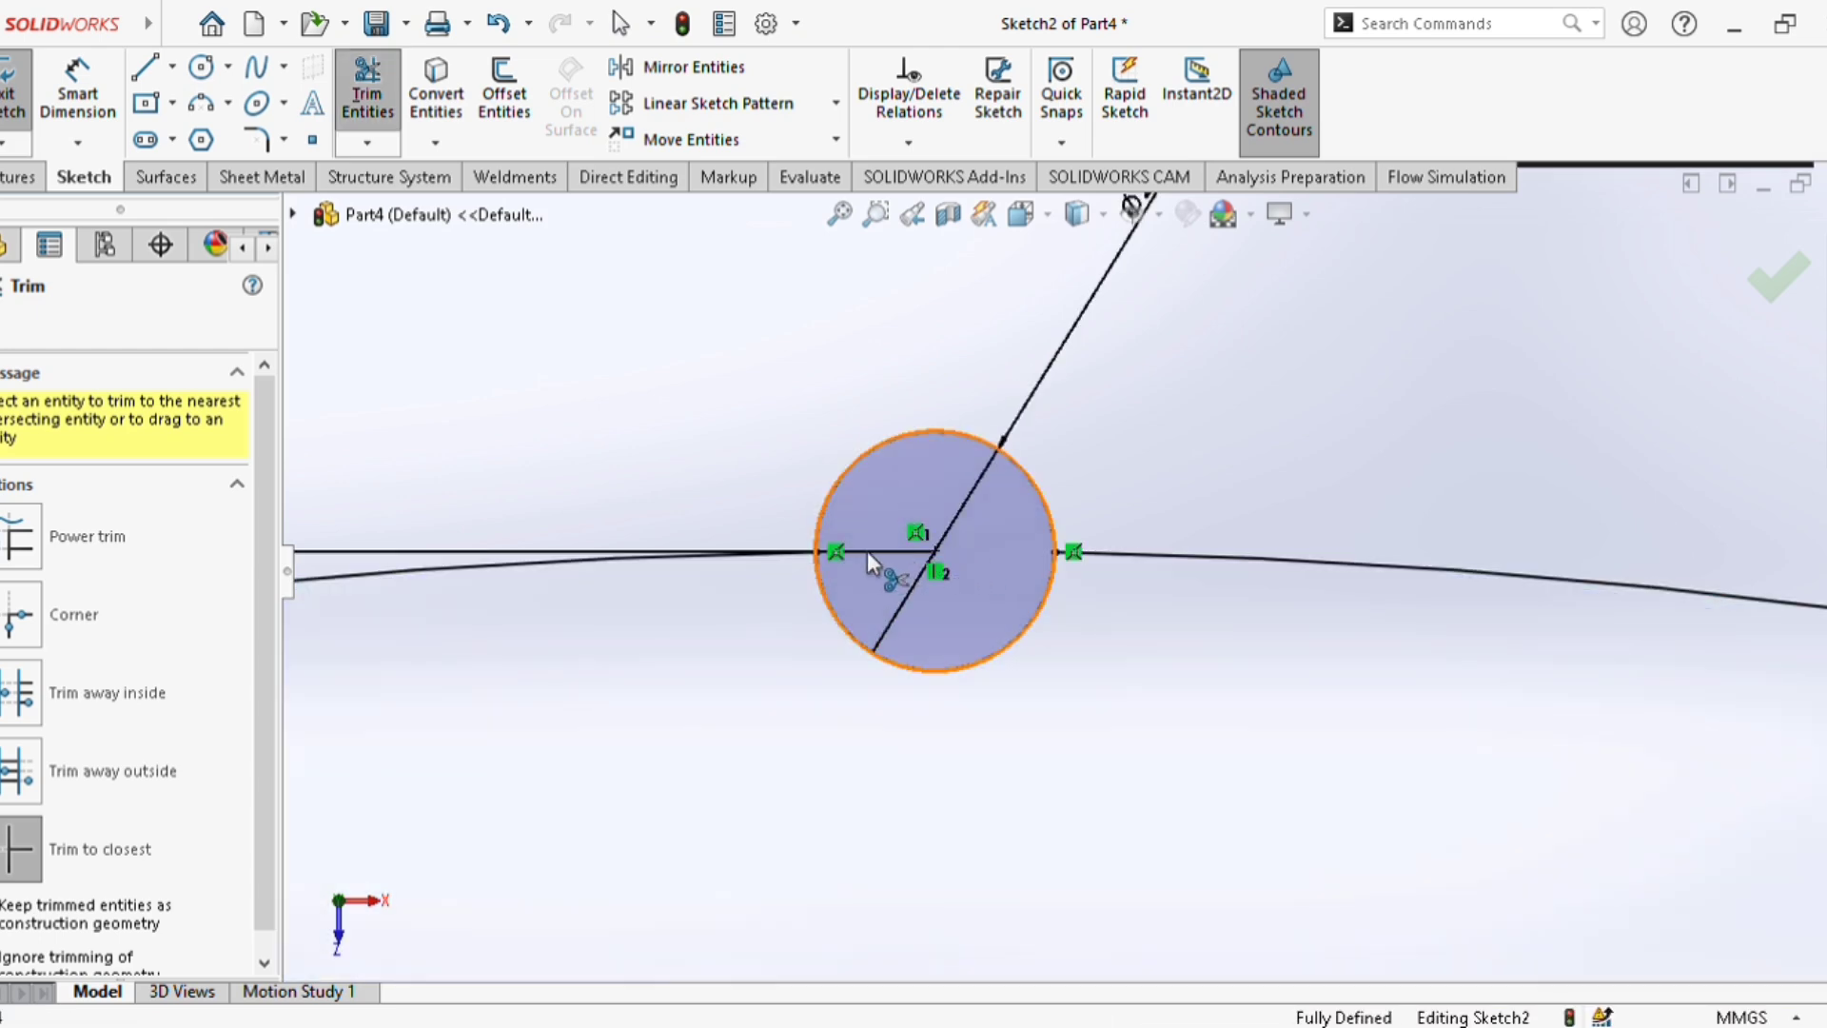
Trim away the remaining arcs of the small circle, leaving only the gap in the large circle, and finish the sketch.
click(909, 431)
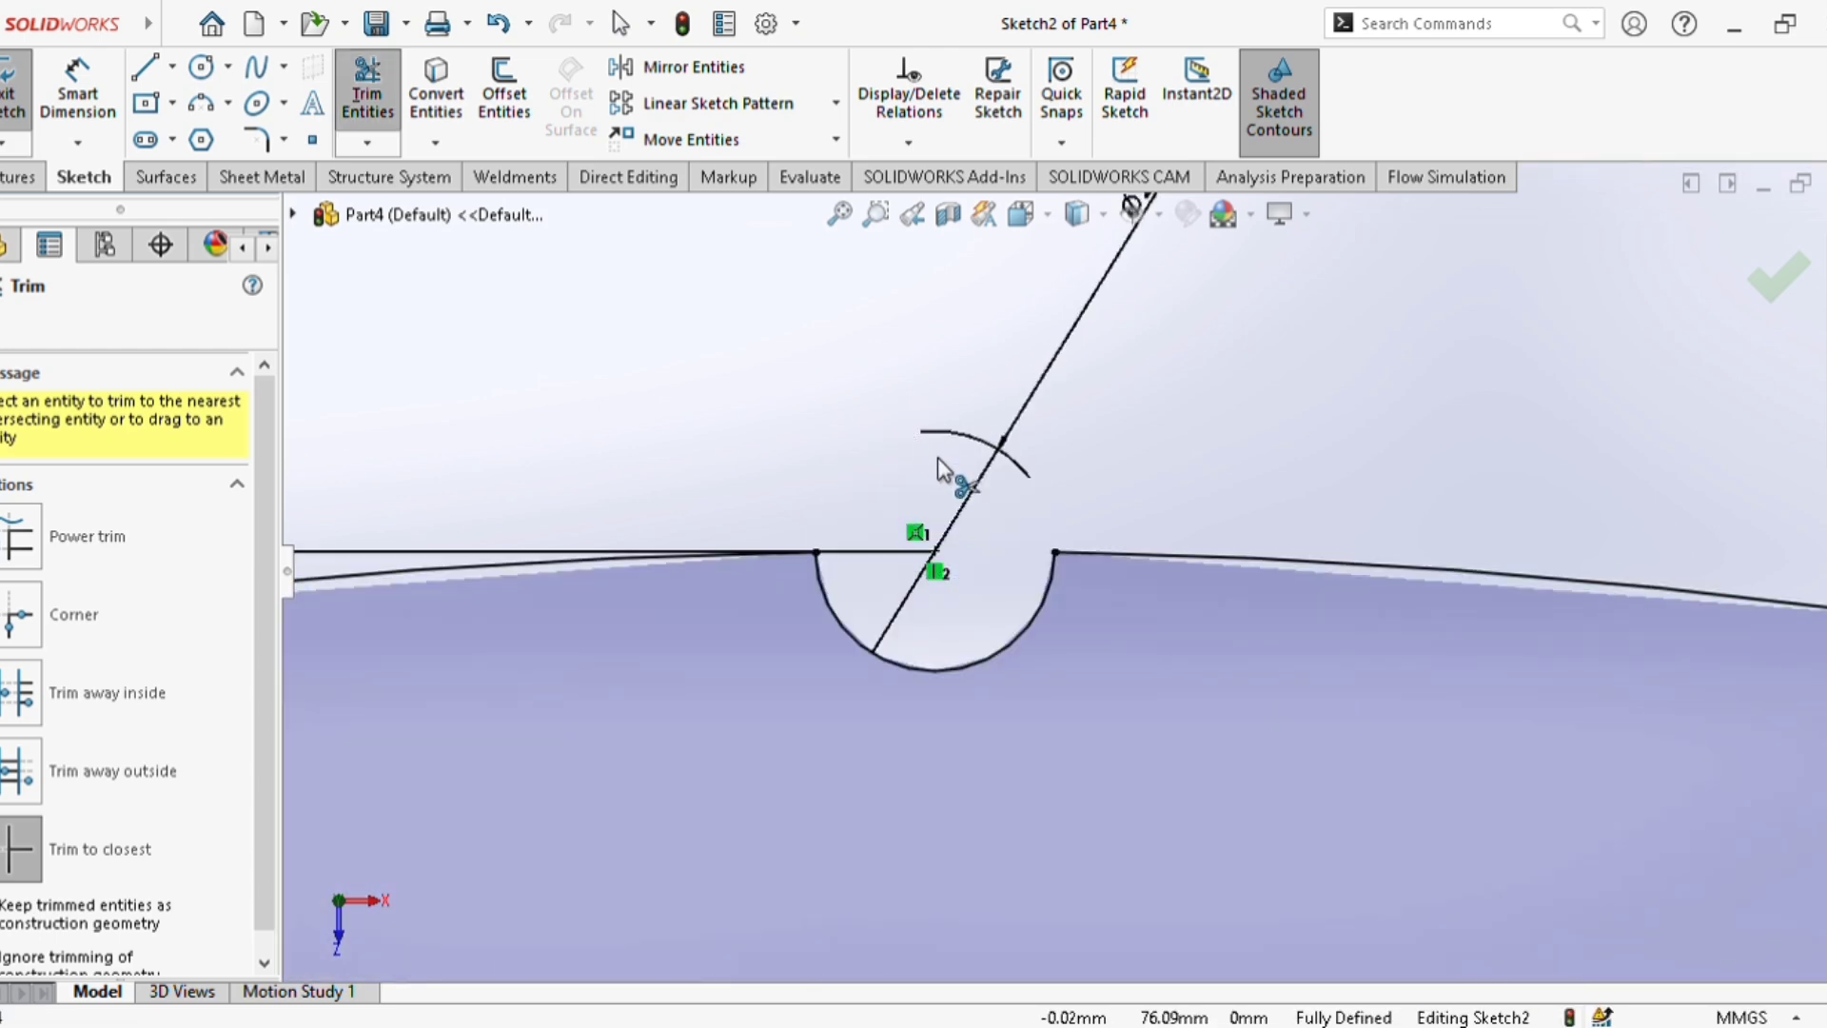
click(993, 657)
scroll(1009, 657, down, 4)
scroll(1057, 562, up, 3)
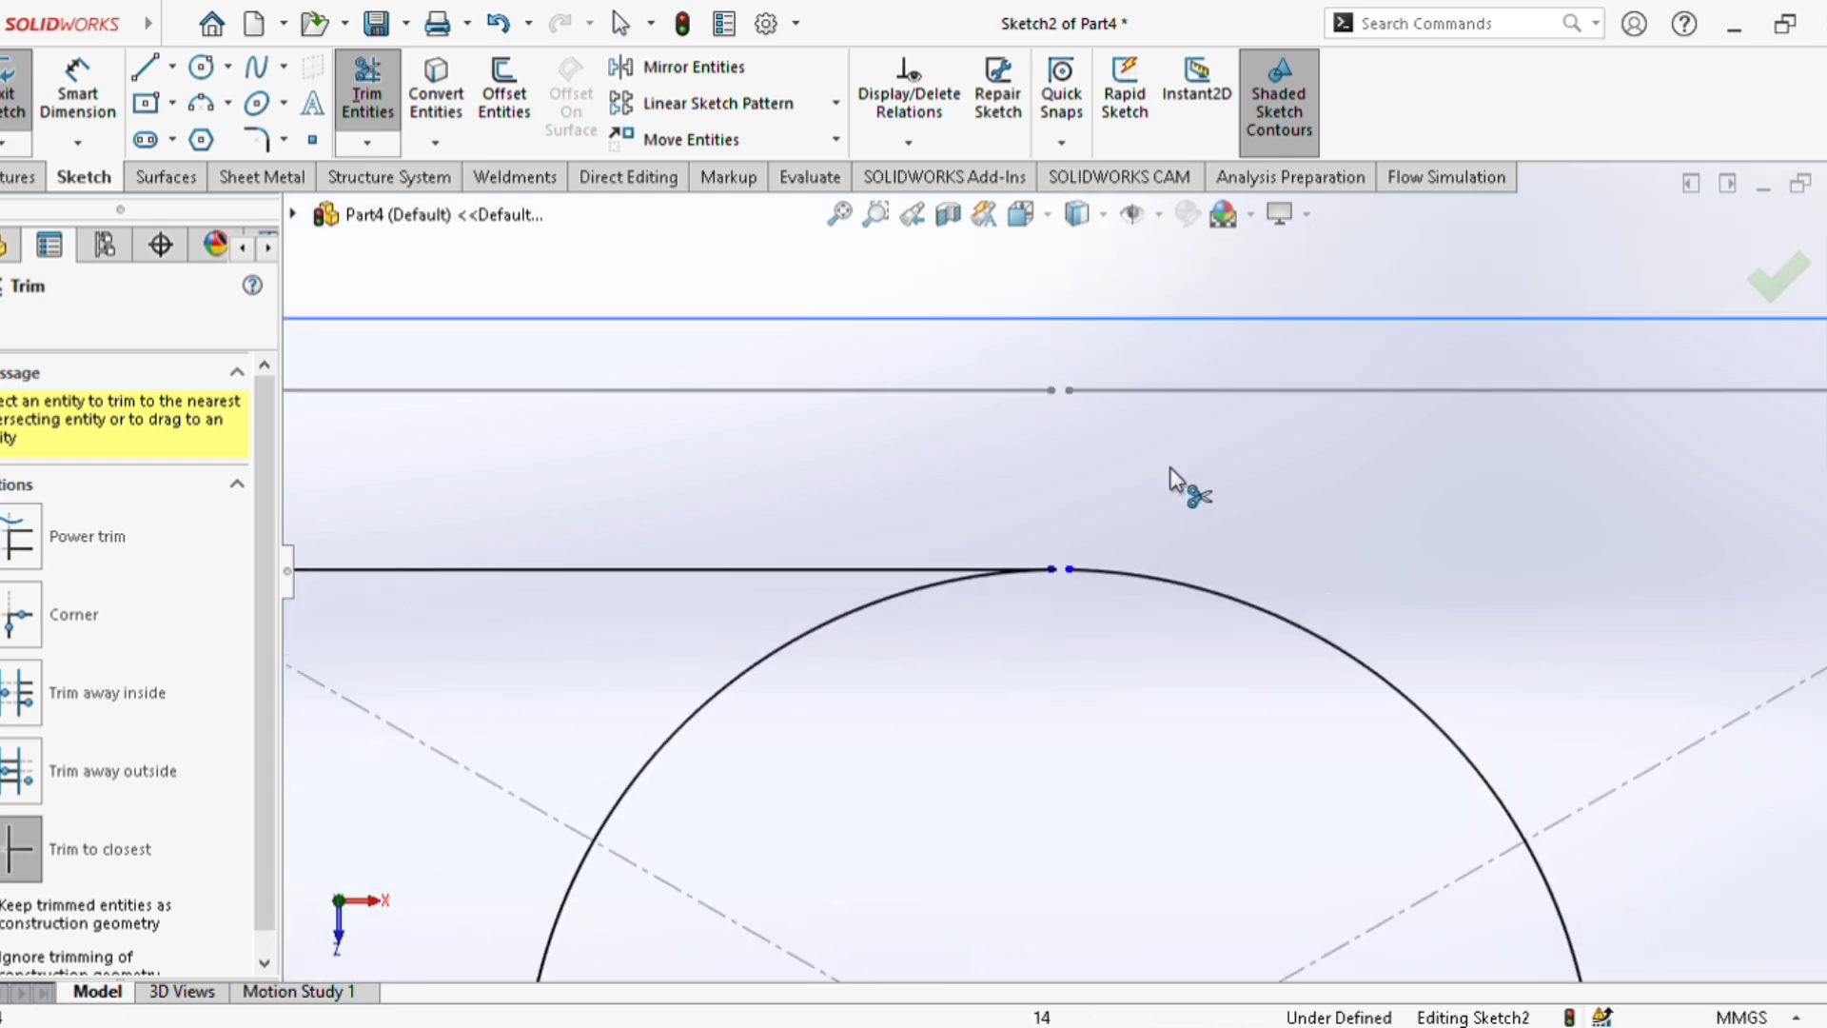
click(1776, 274)
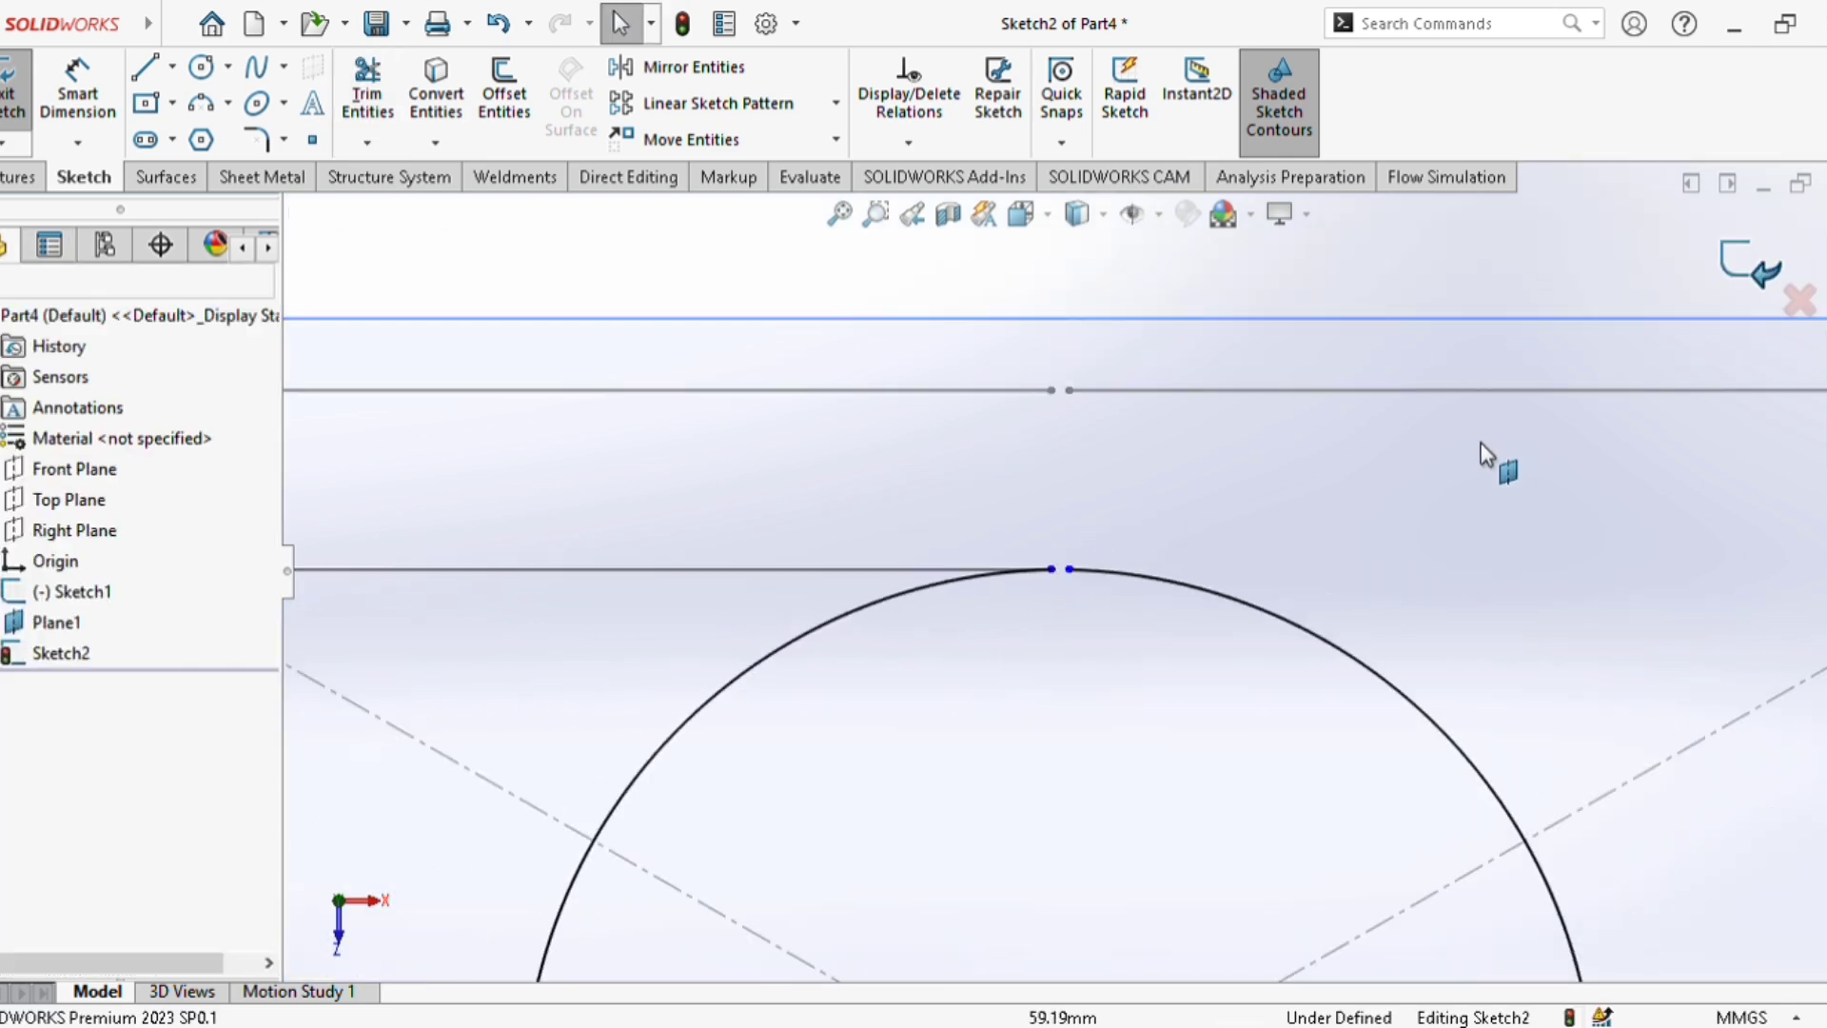
scroll(1494, 462, up, 5)
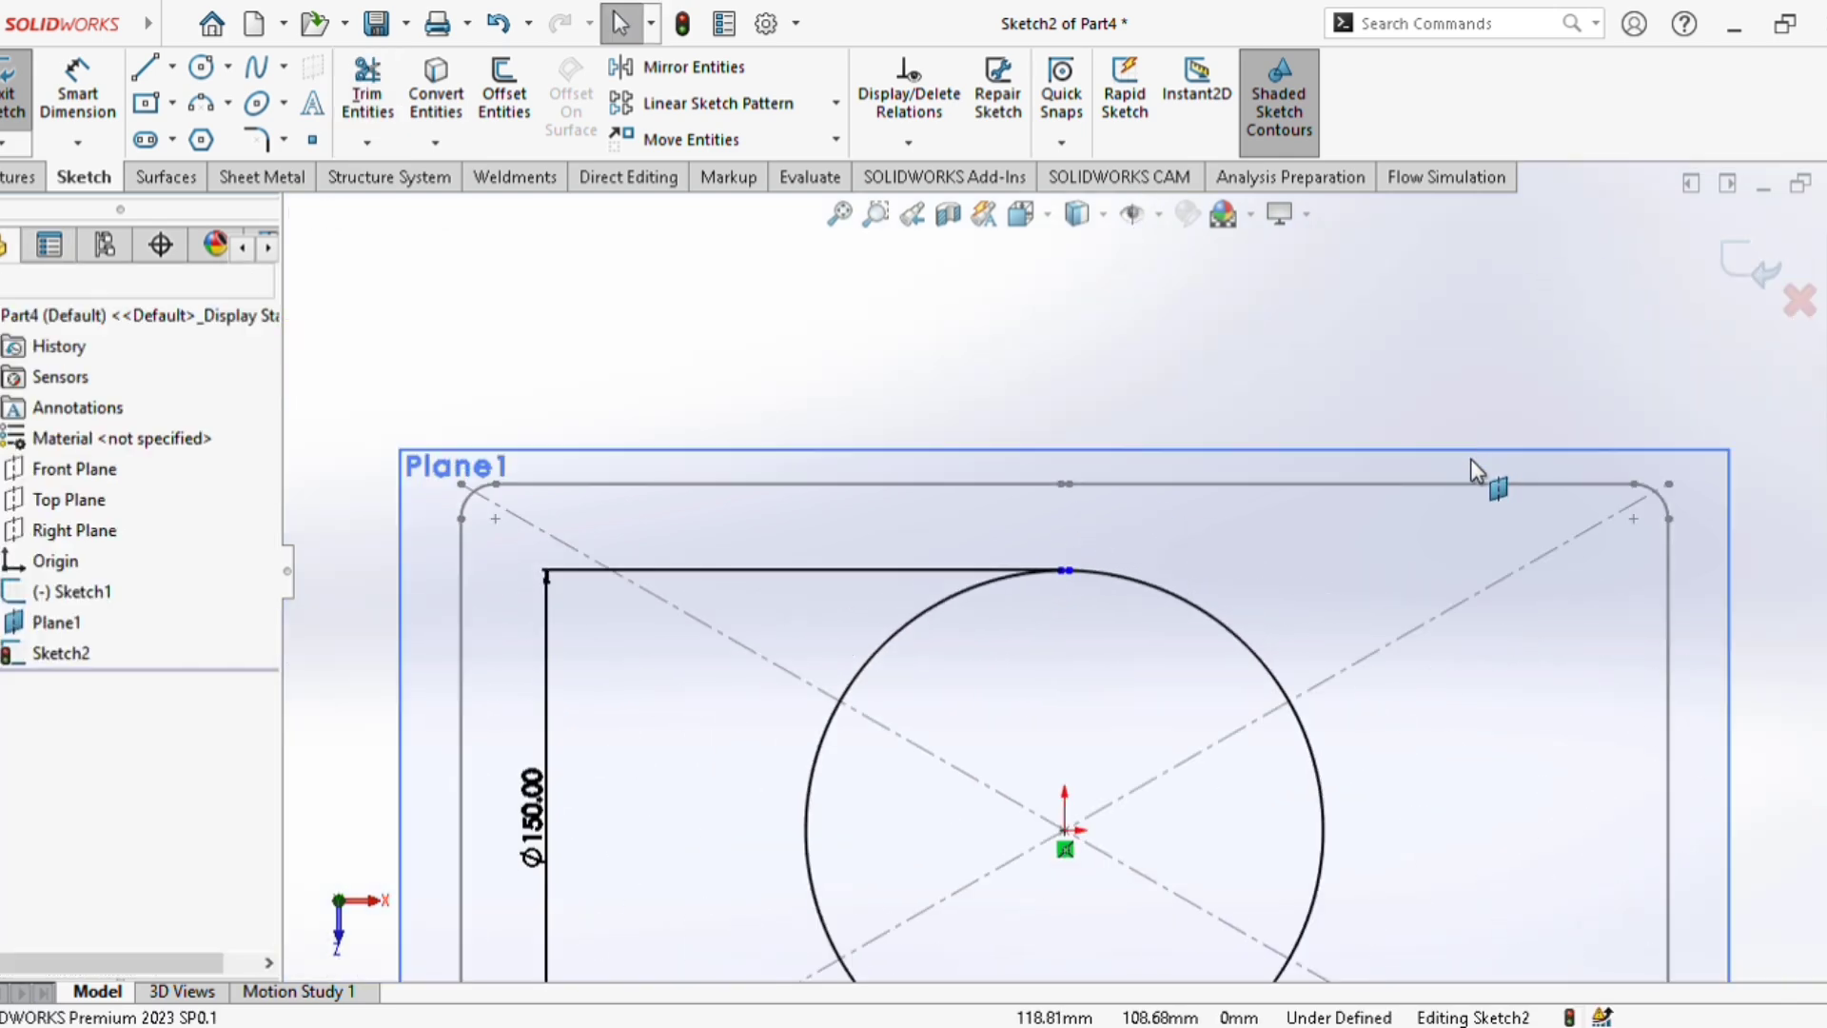
click(1751, 270)
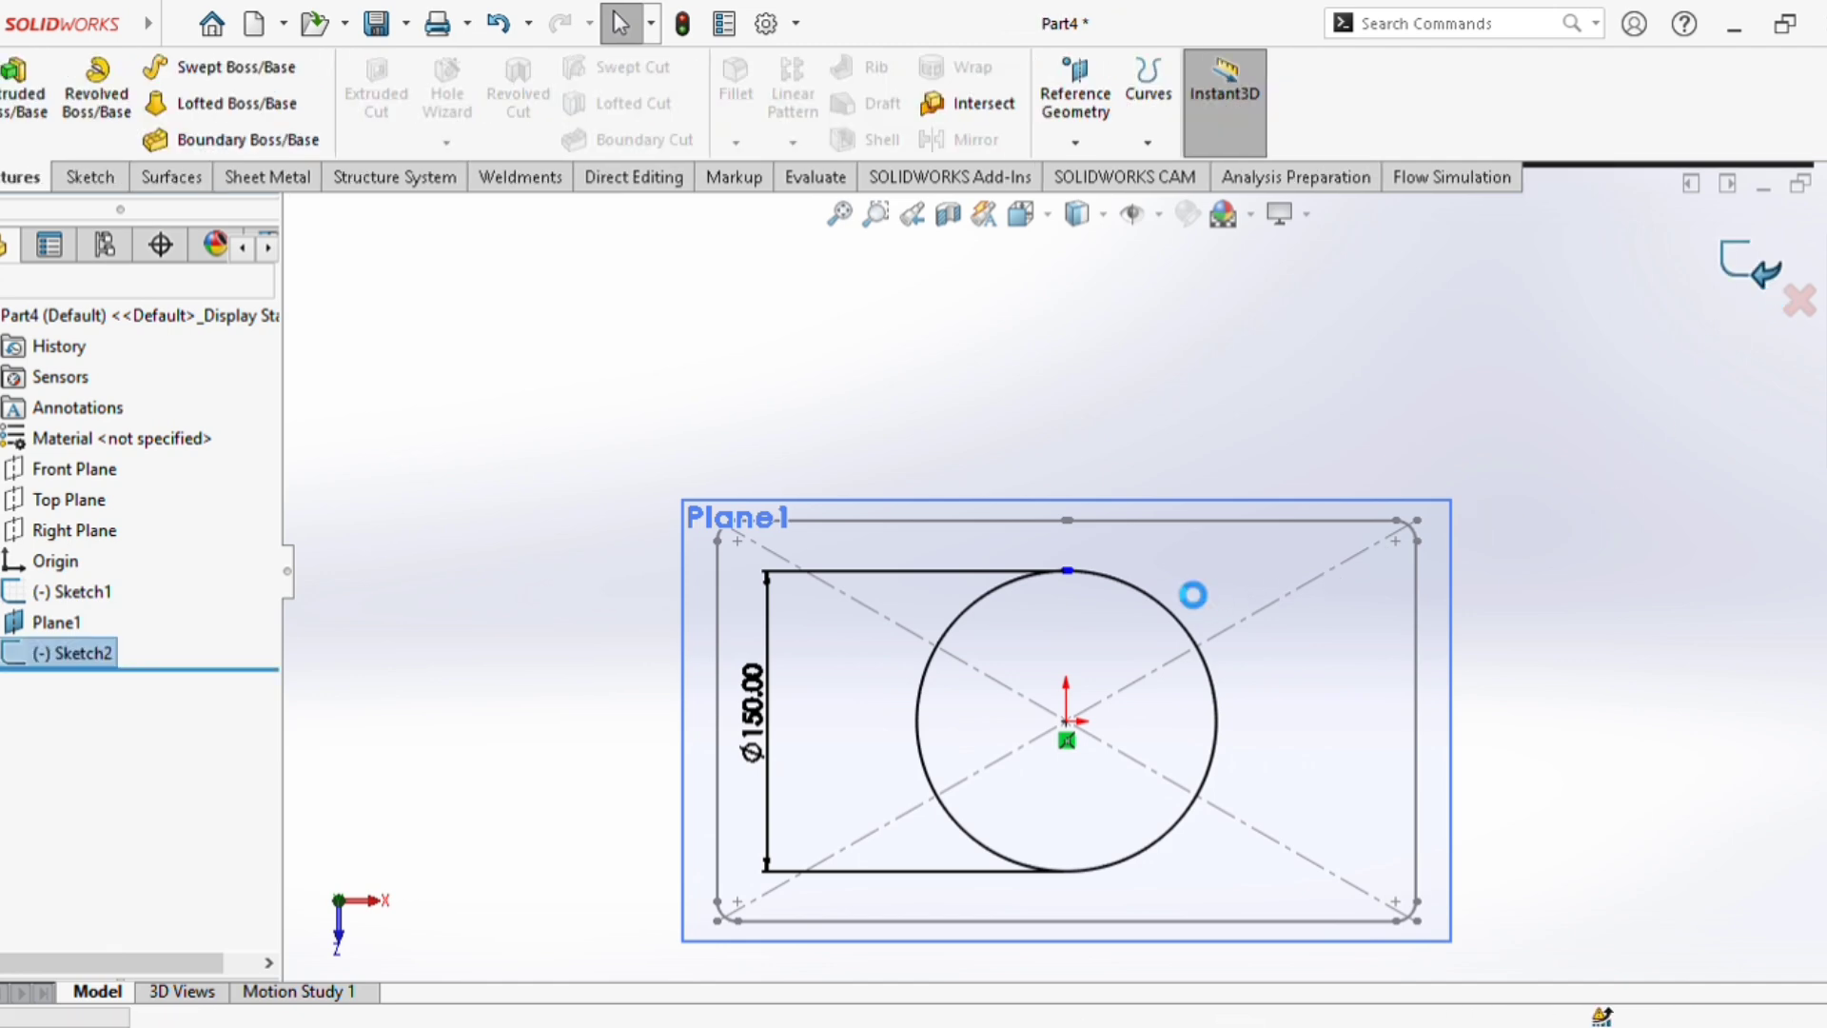
Create a 2.5 mm thick sheet metal Lofted Bend with the Bent method between the rounded rectangle and circle profiles.
mouse_move(1035, 660)
middle_down()
mouse_move(1028, 420)
mouse_move(1139, 388)
mouse_move(1081, 477)
mouse_move(1048, 645)
mouse_move(952, 581)
middle_up()
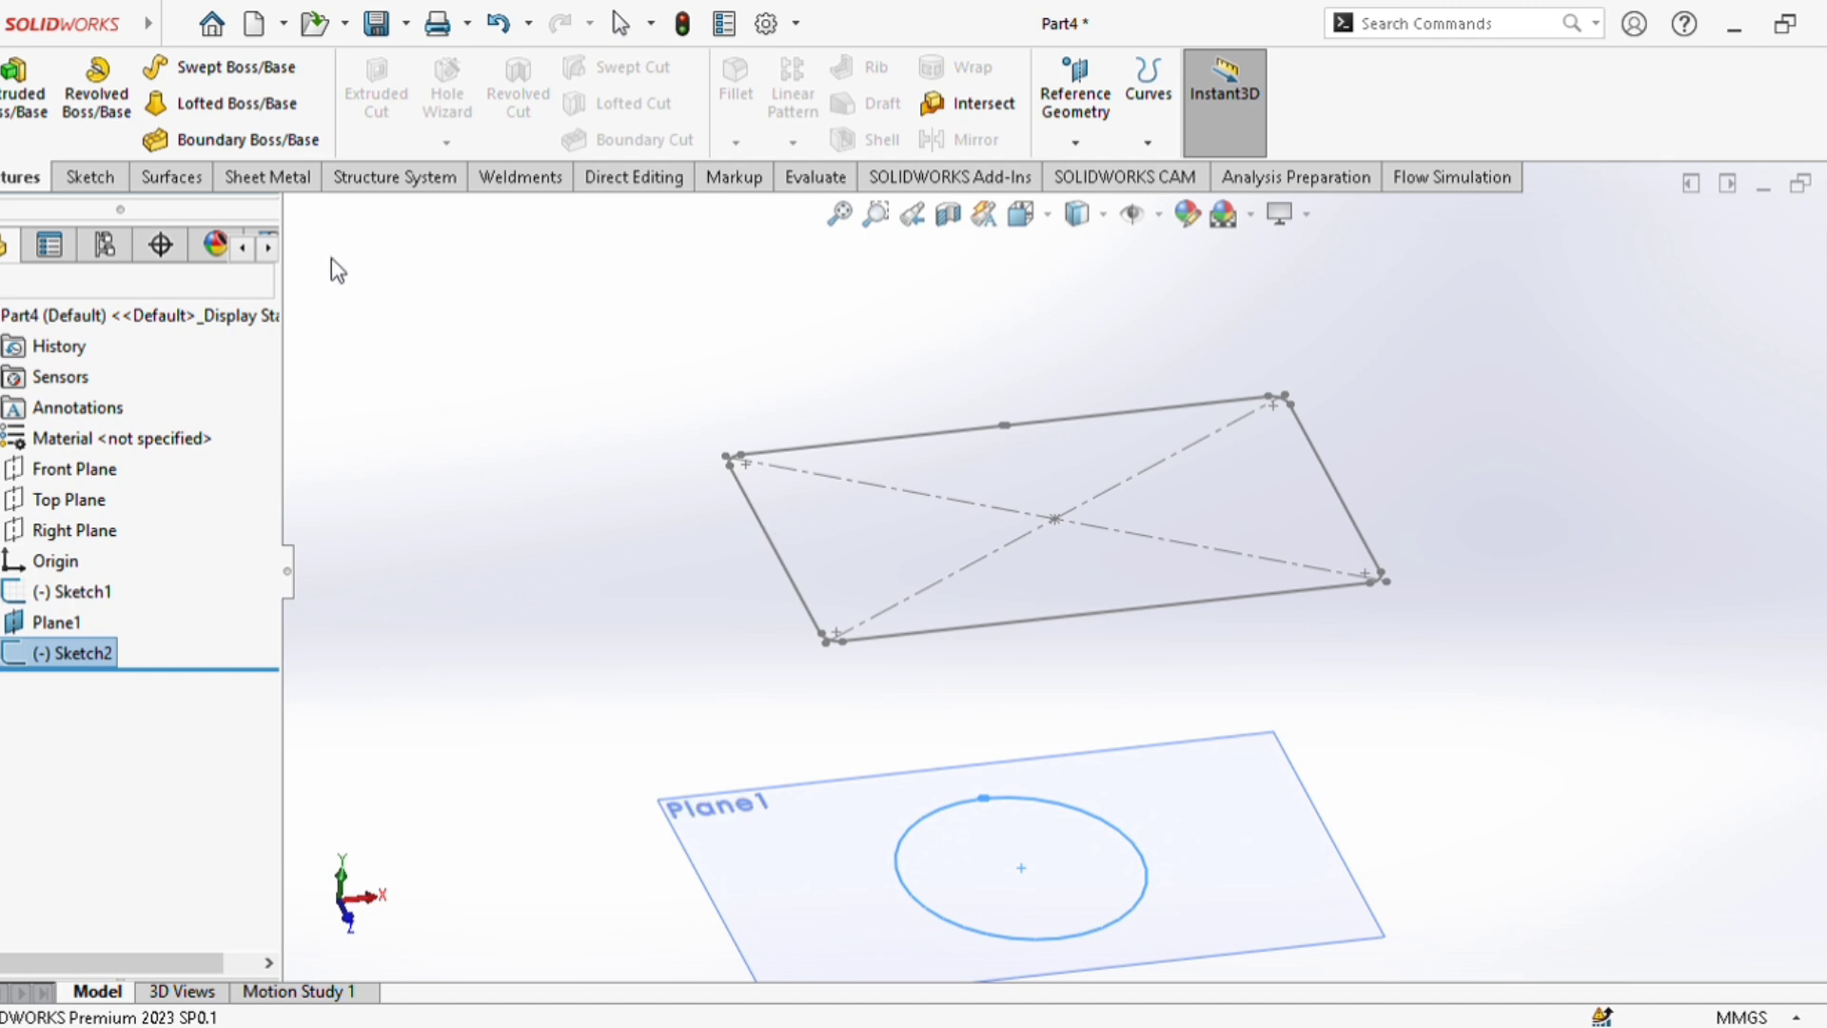
click(271, 178)
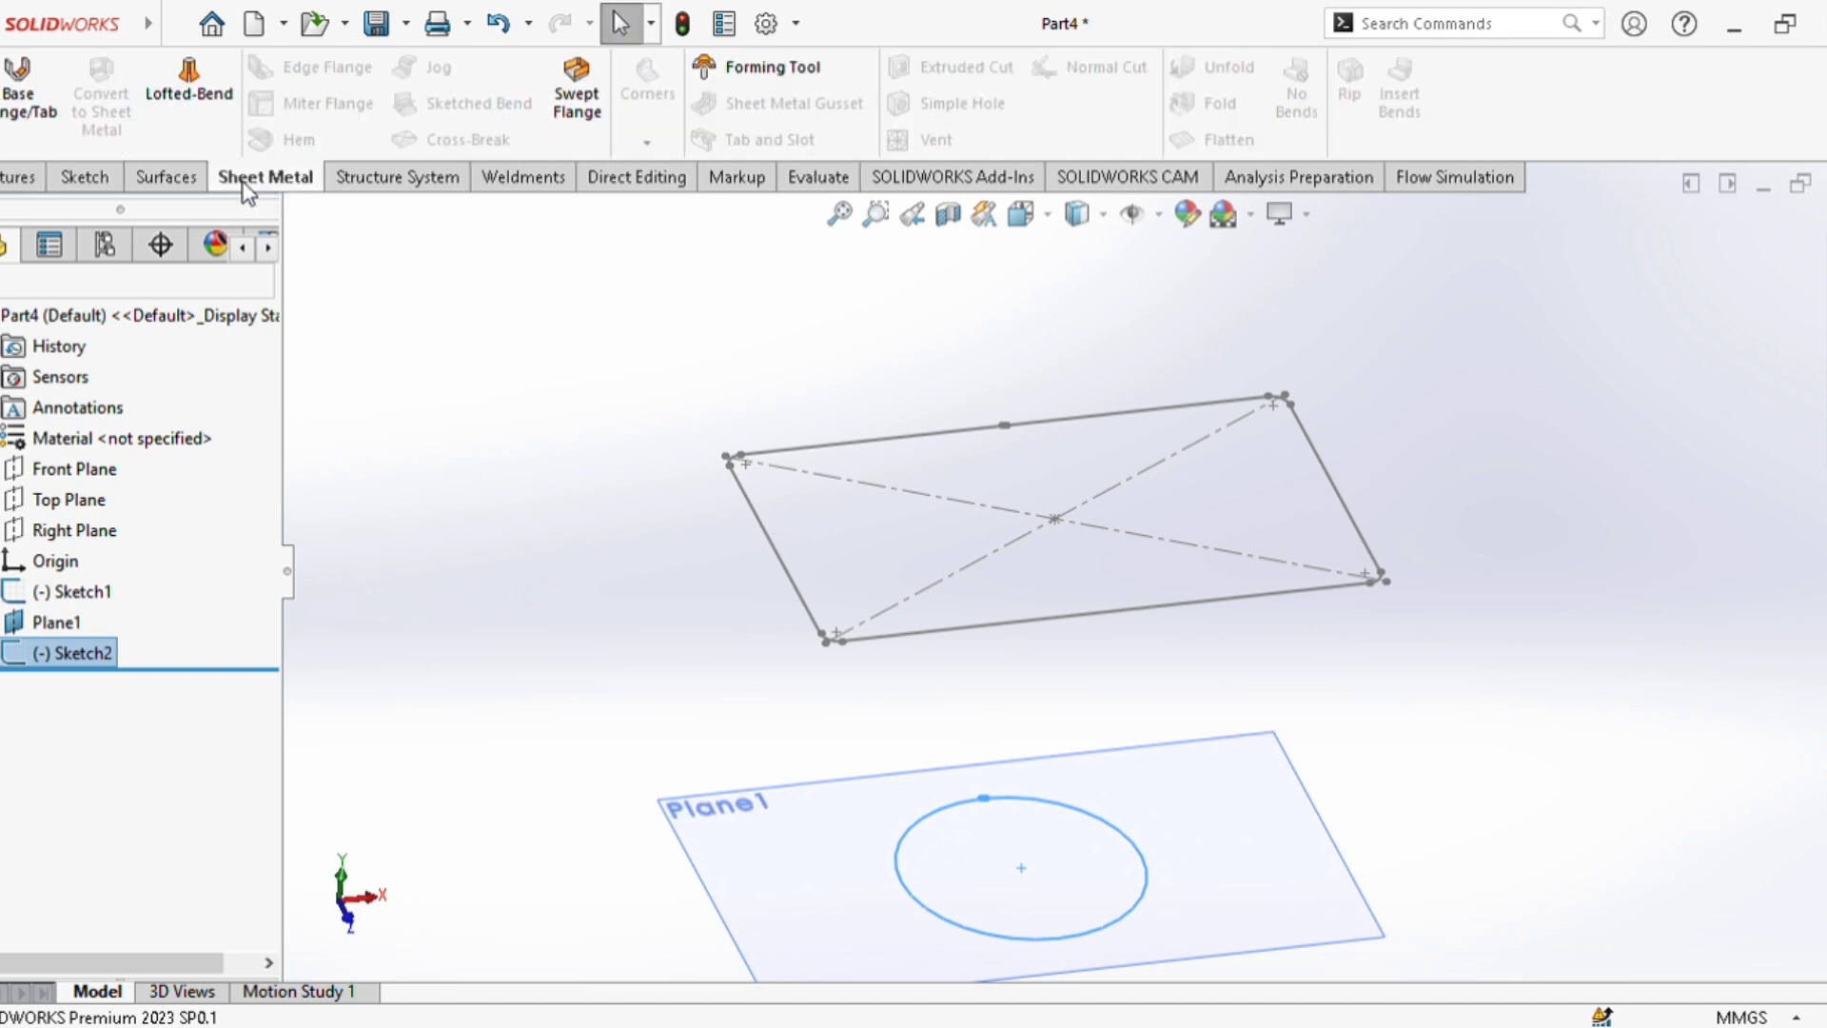
click(195, 94)
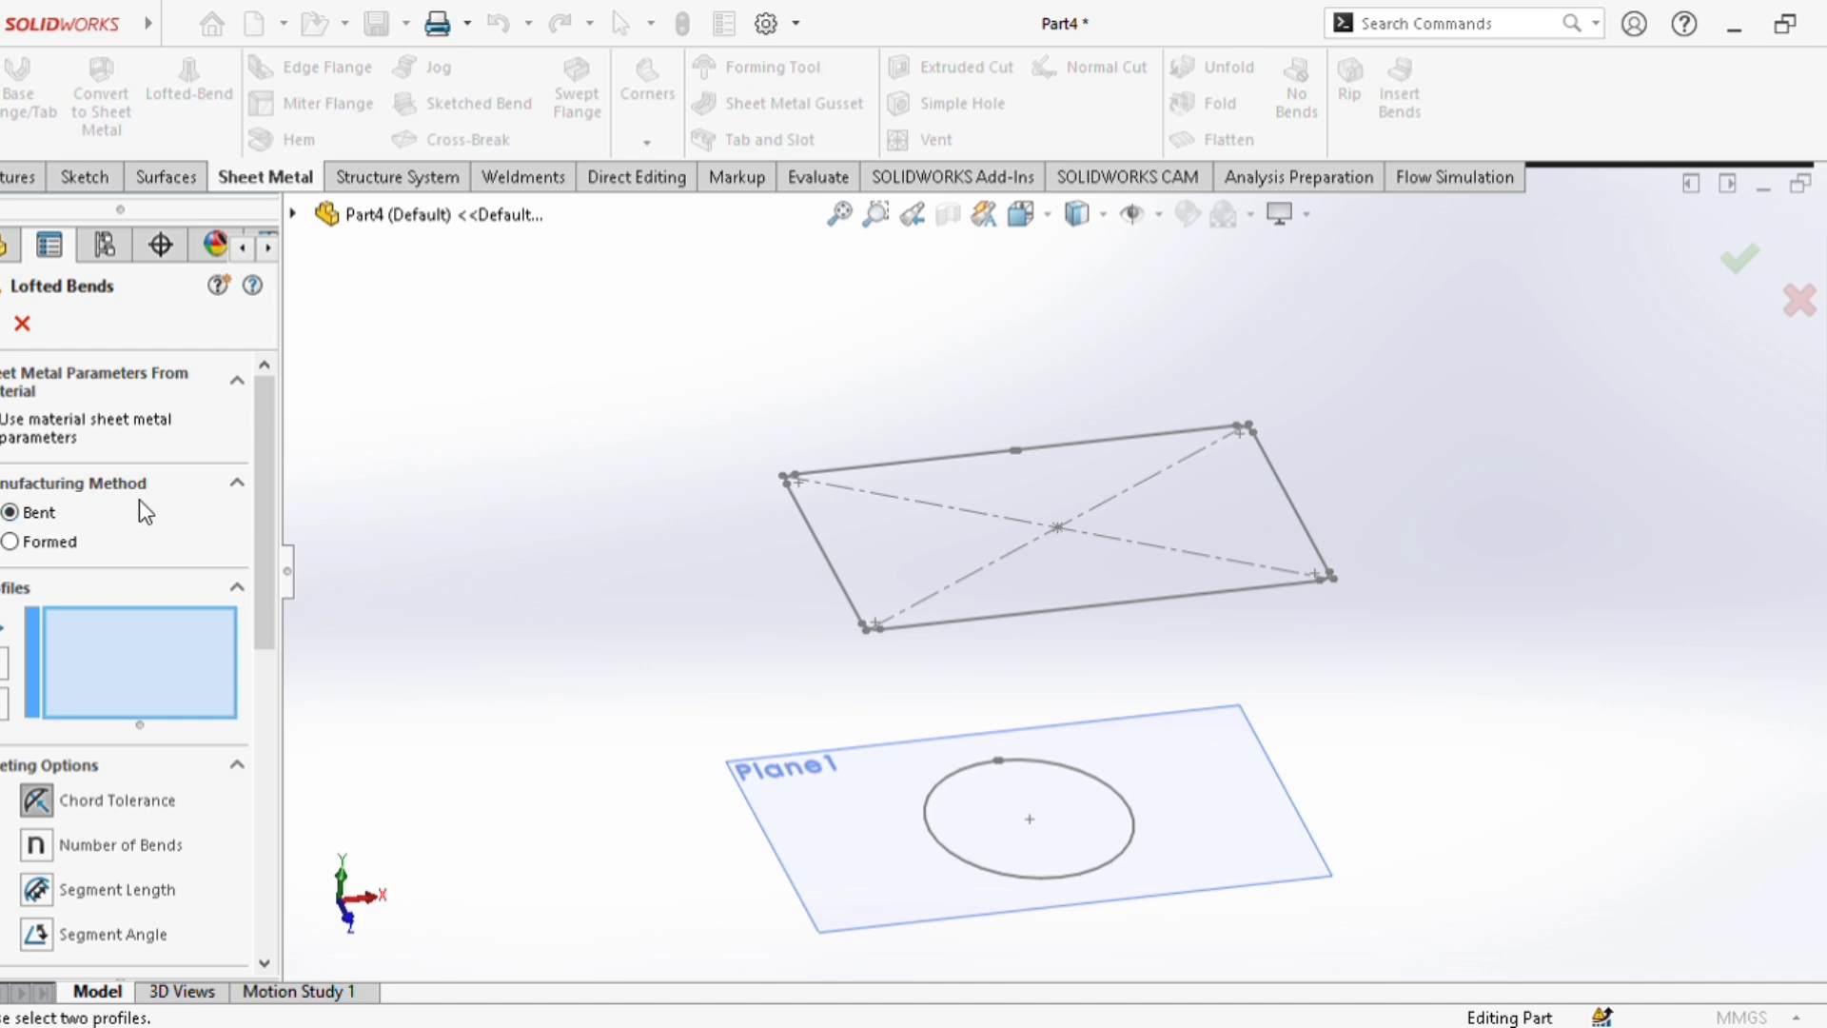
click(88, 670)
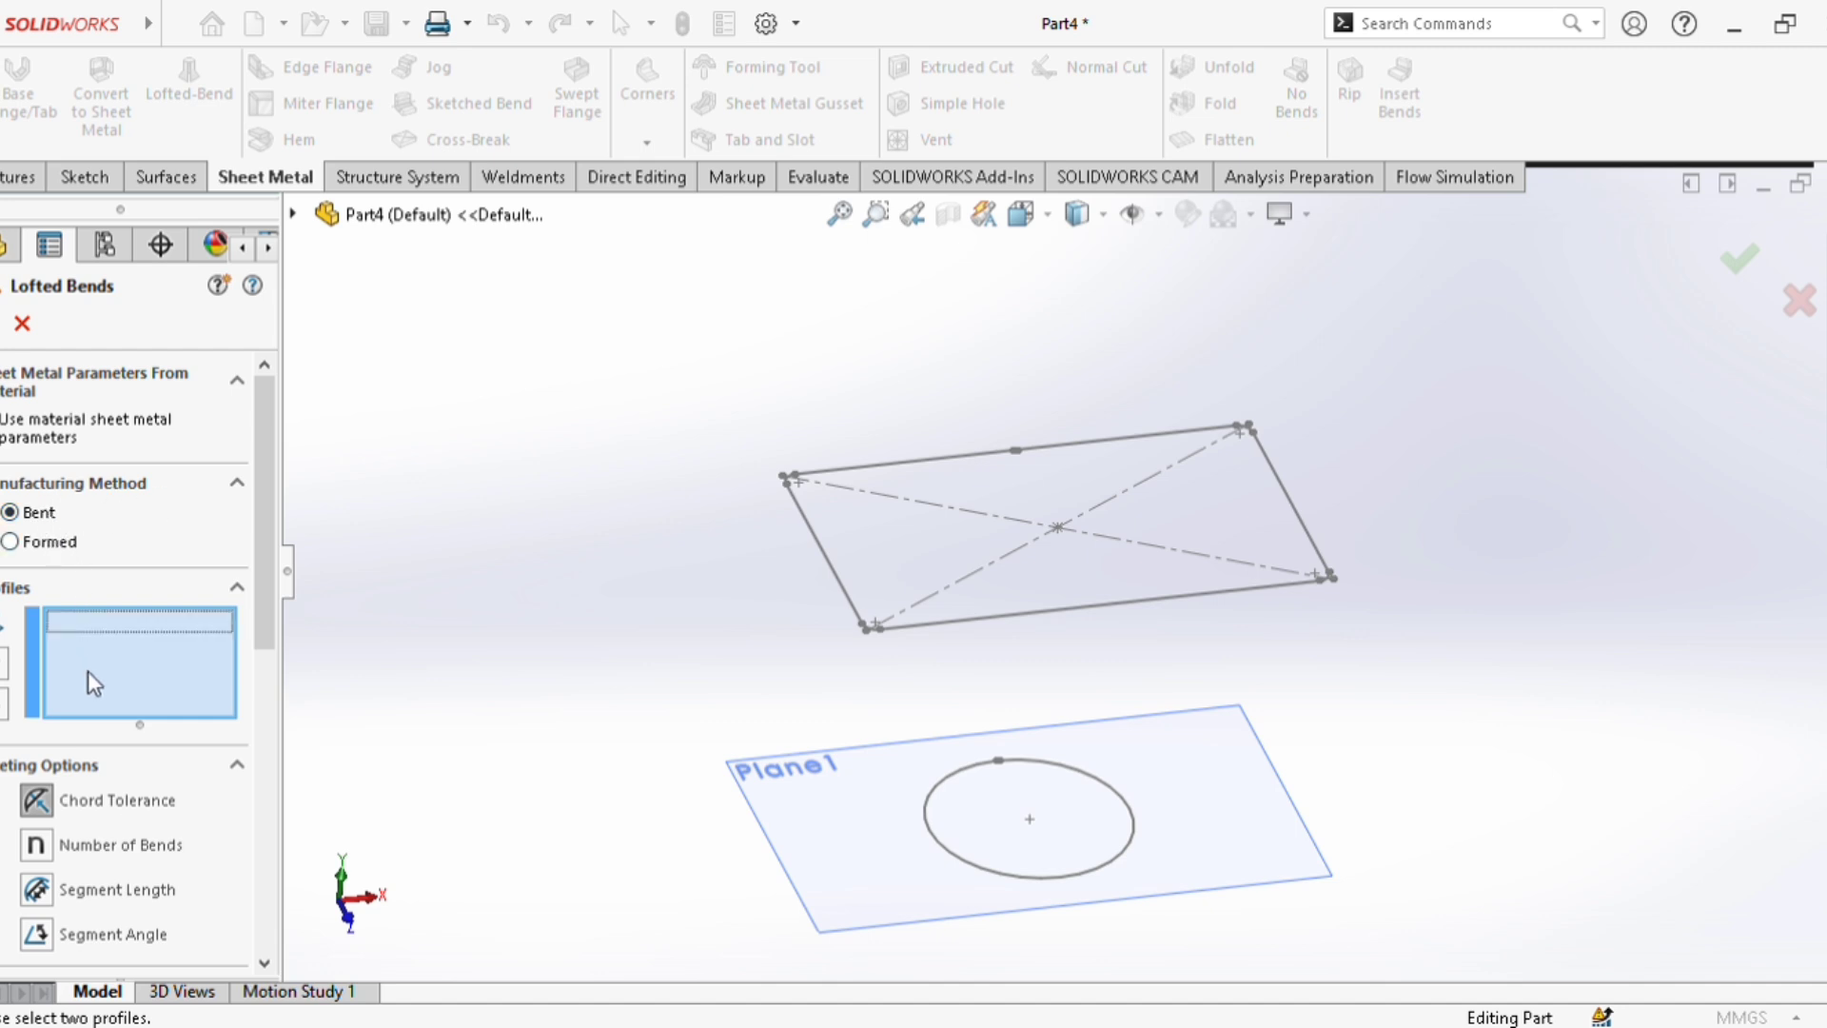
click(955, 628)
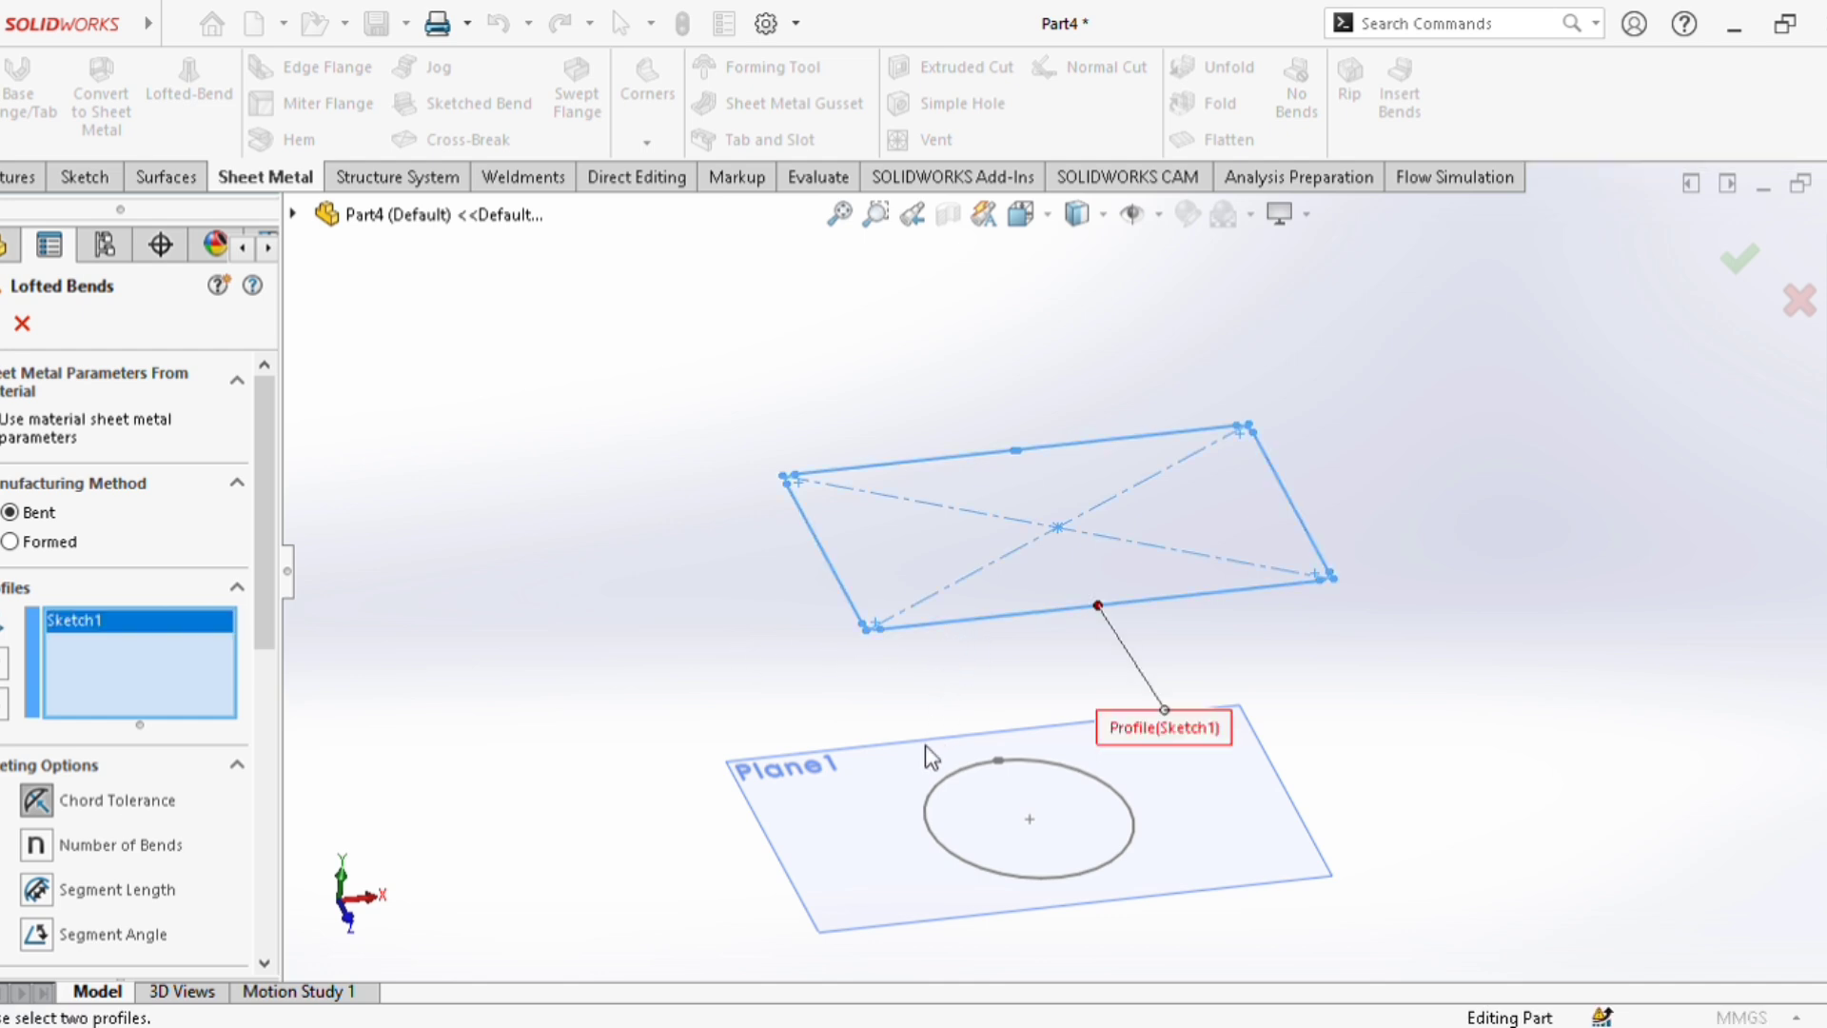
click(933, 823)
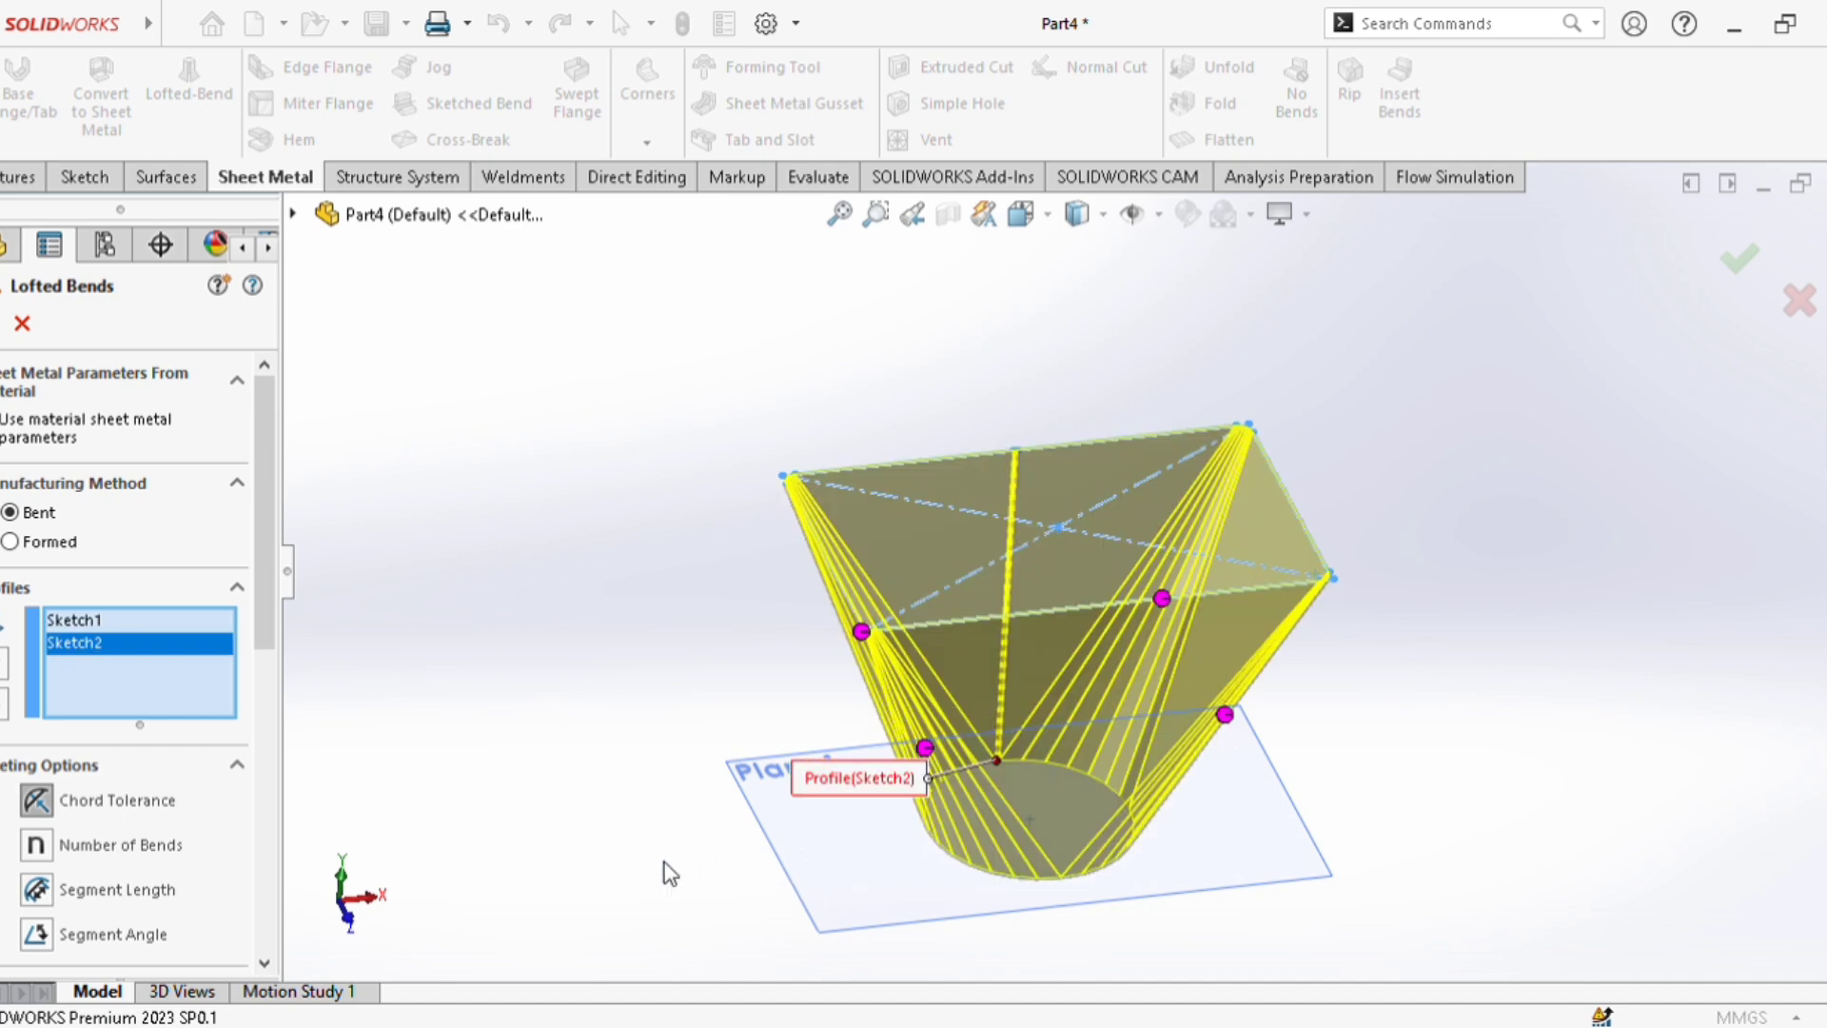
drag(266, 584, 262, 843)
click(80, 630)
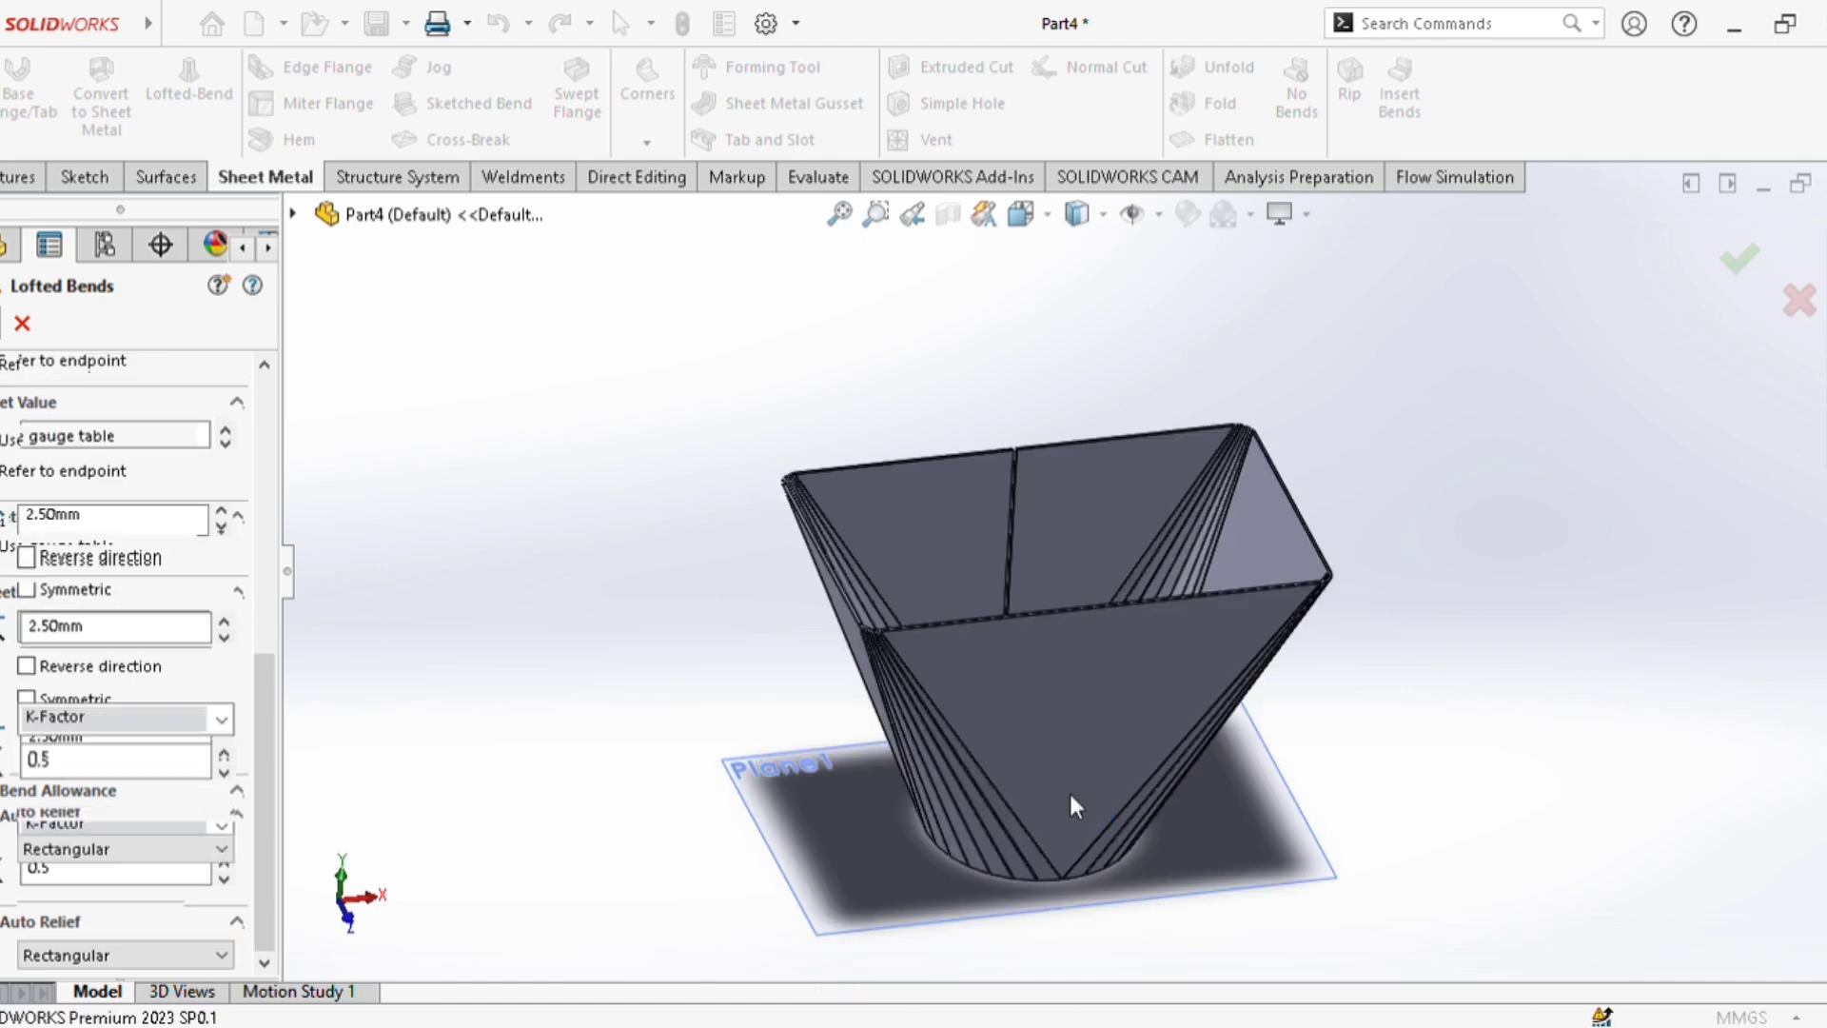
Hide all reference item types, including the plane under the lofted part, from the view.
middle_drag(1087, 811, 1137, 618)
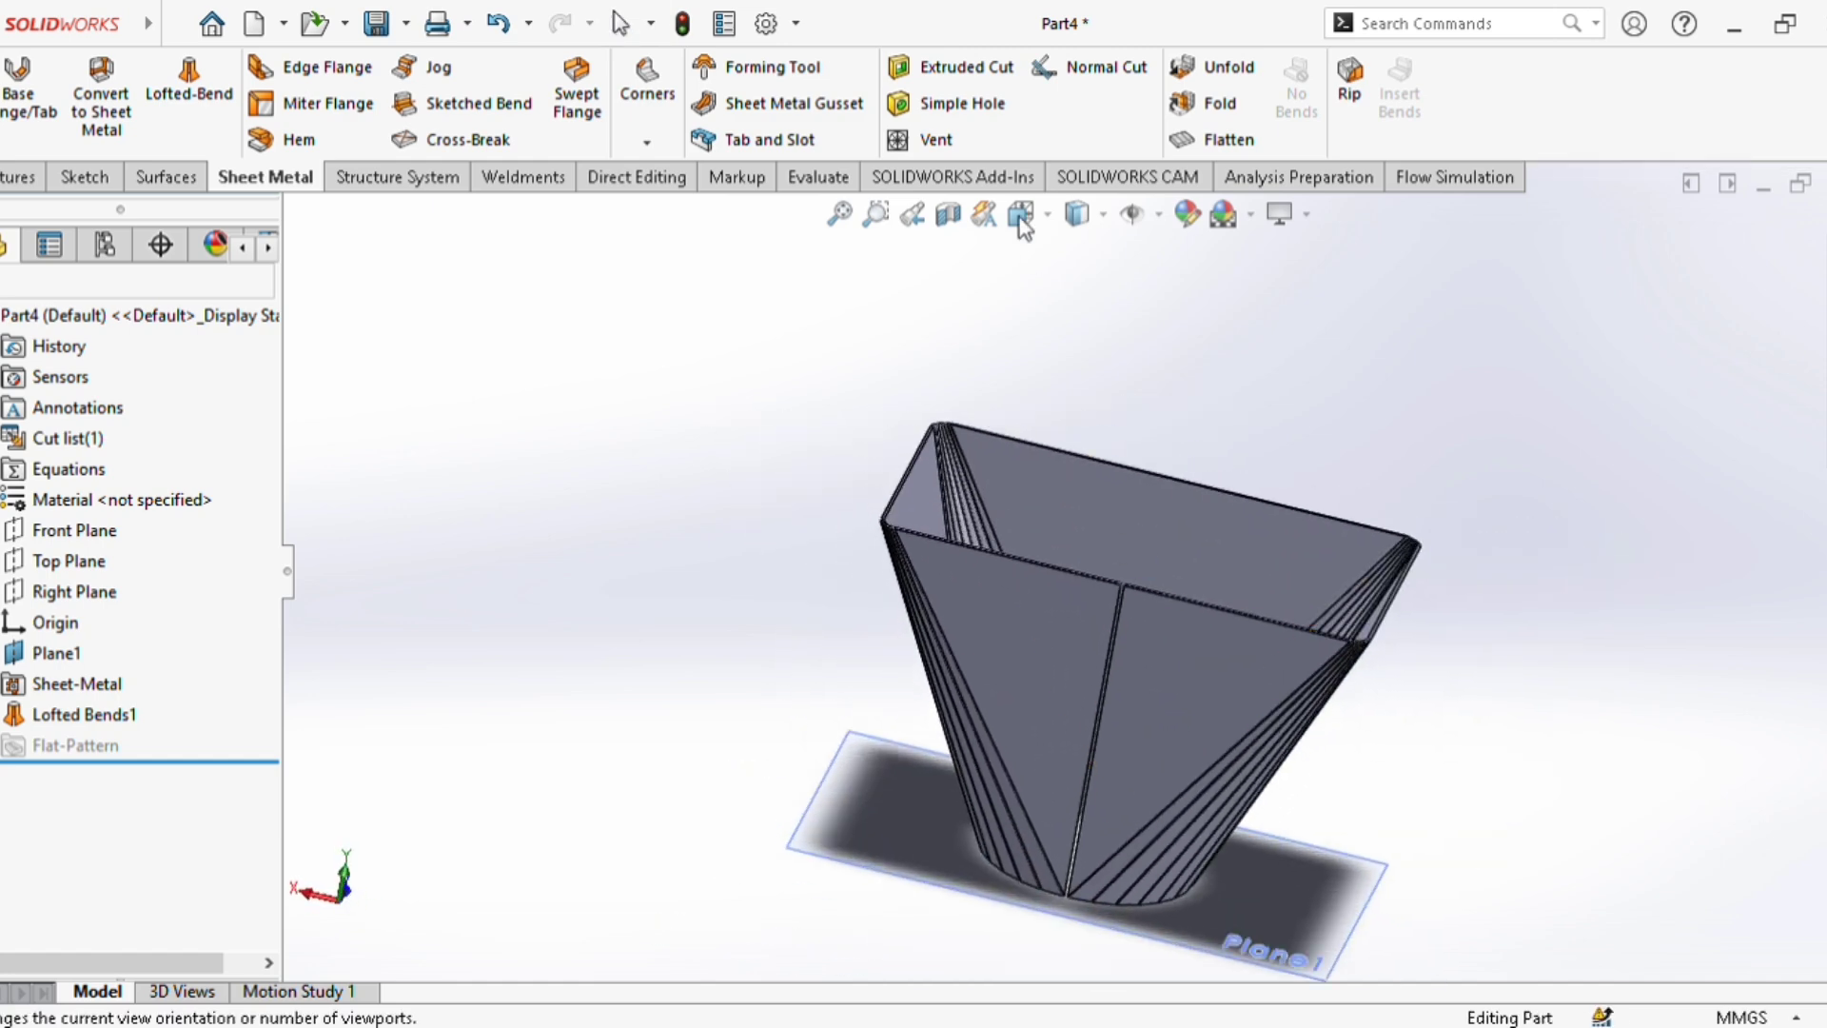
click(1134, 218)
middle_drag(1094, 673, 1143, 666)
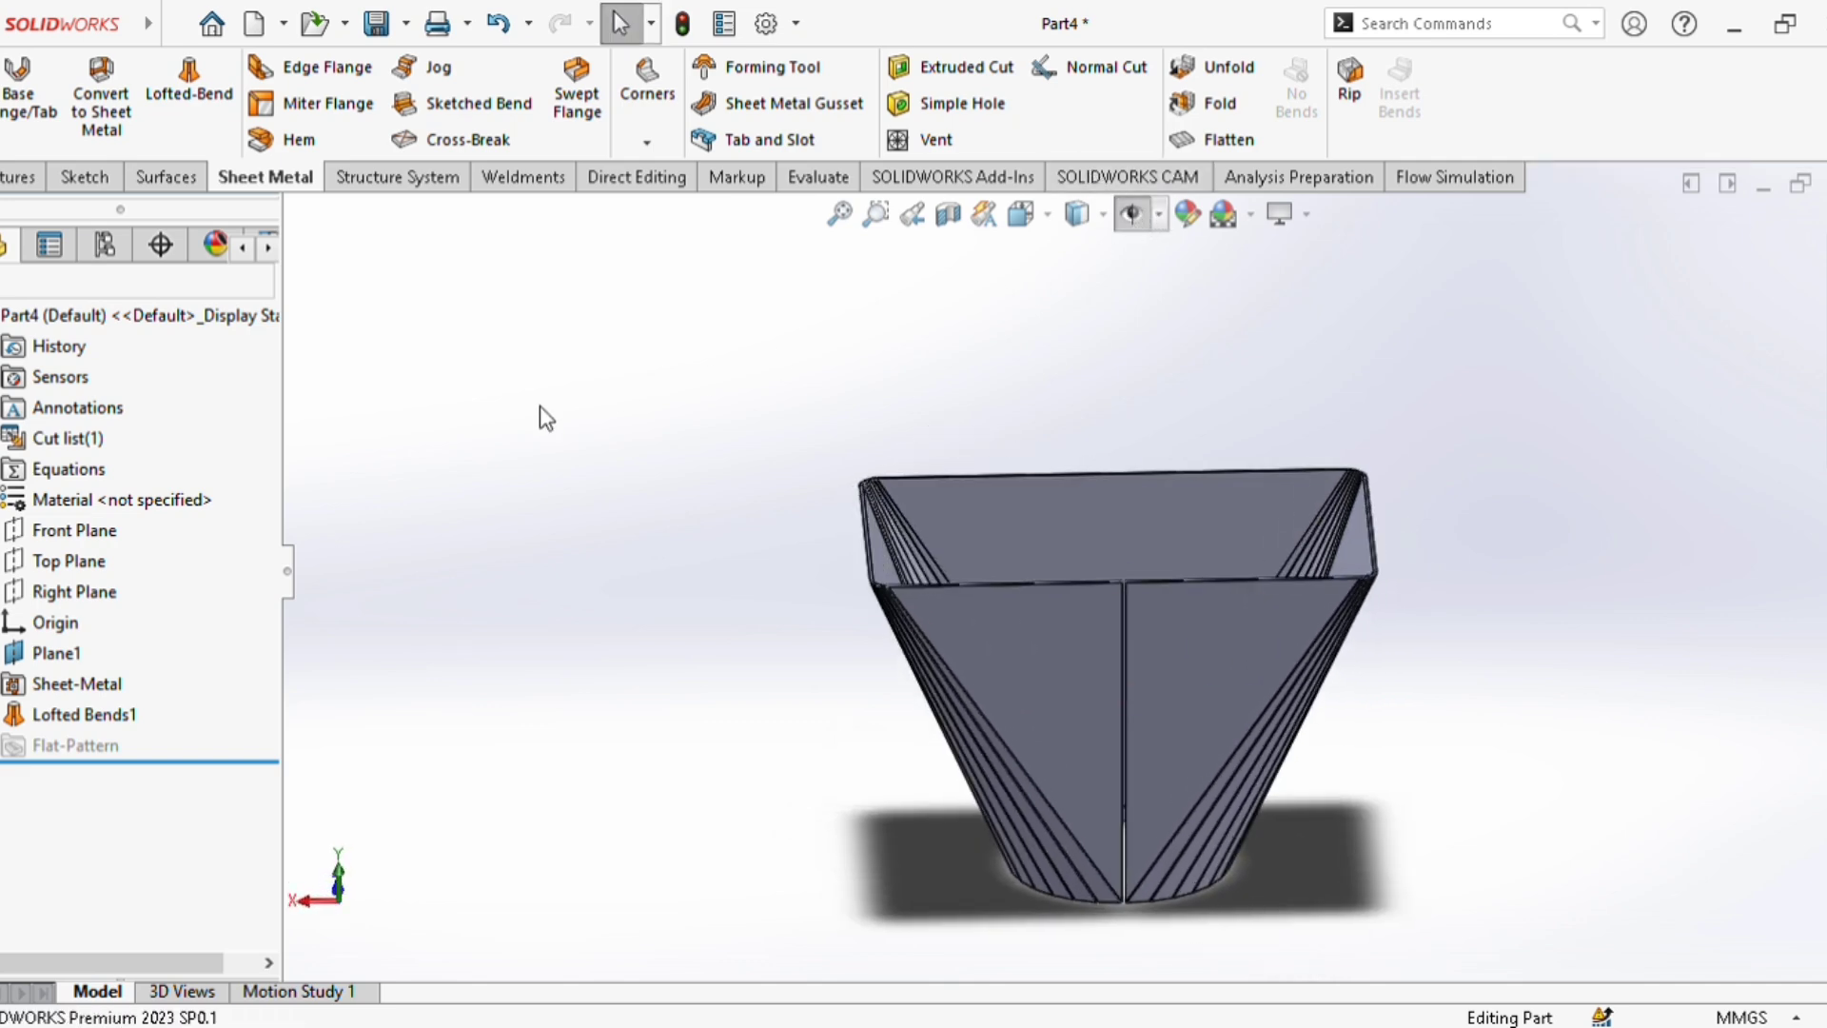
Assign AISI 1045 Steel, cold drawn as the material of the part.
click(120, 499)
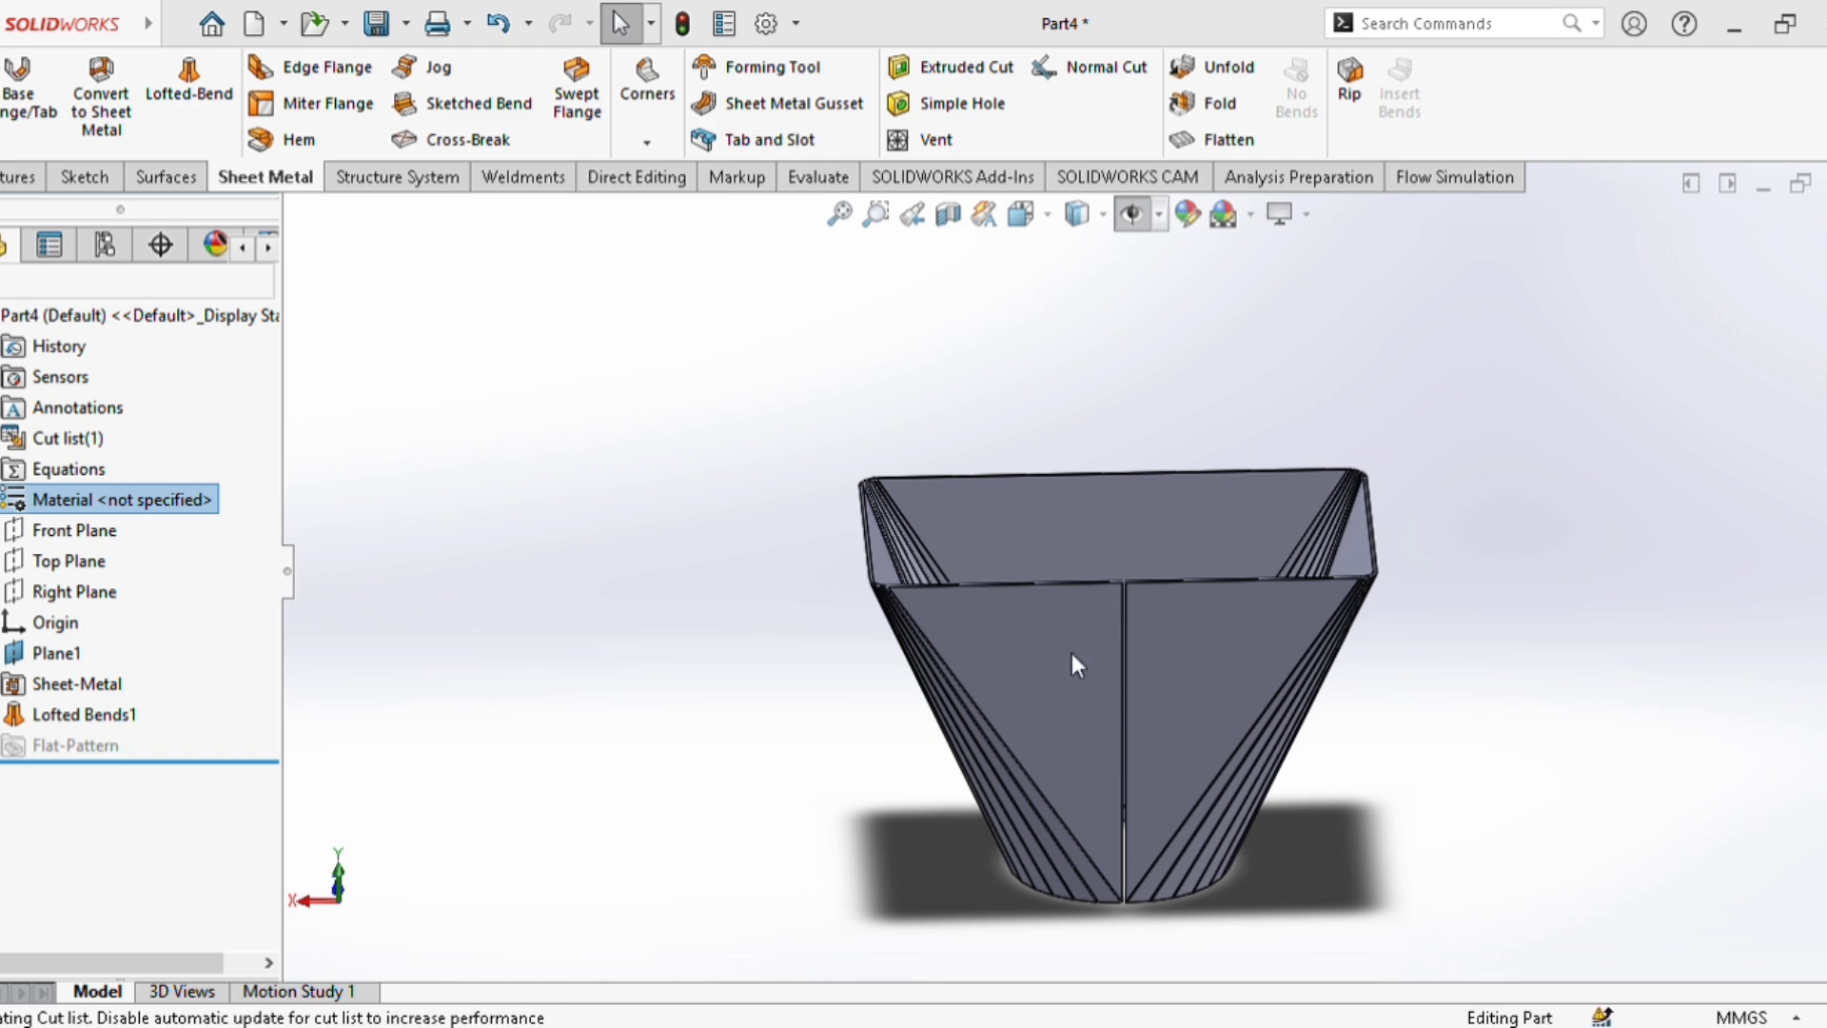
mouse_move(1083, 723)
middle_down()
mouse_move(1183, 644)
mouse_move(1202, 773)
mouse_move(1183, 750)
middle_up()
Change the appearance color of the whole part to cyan.
click(62, 319)
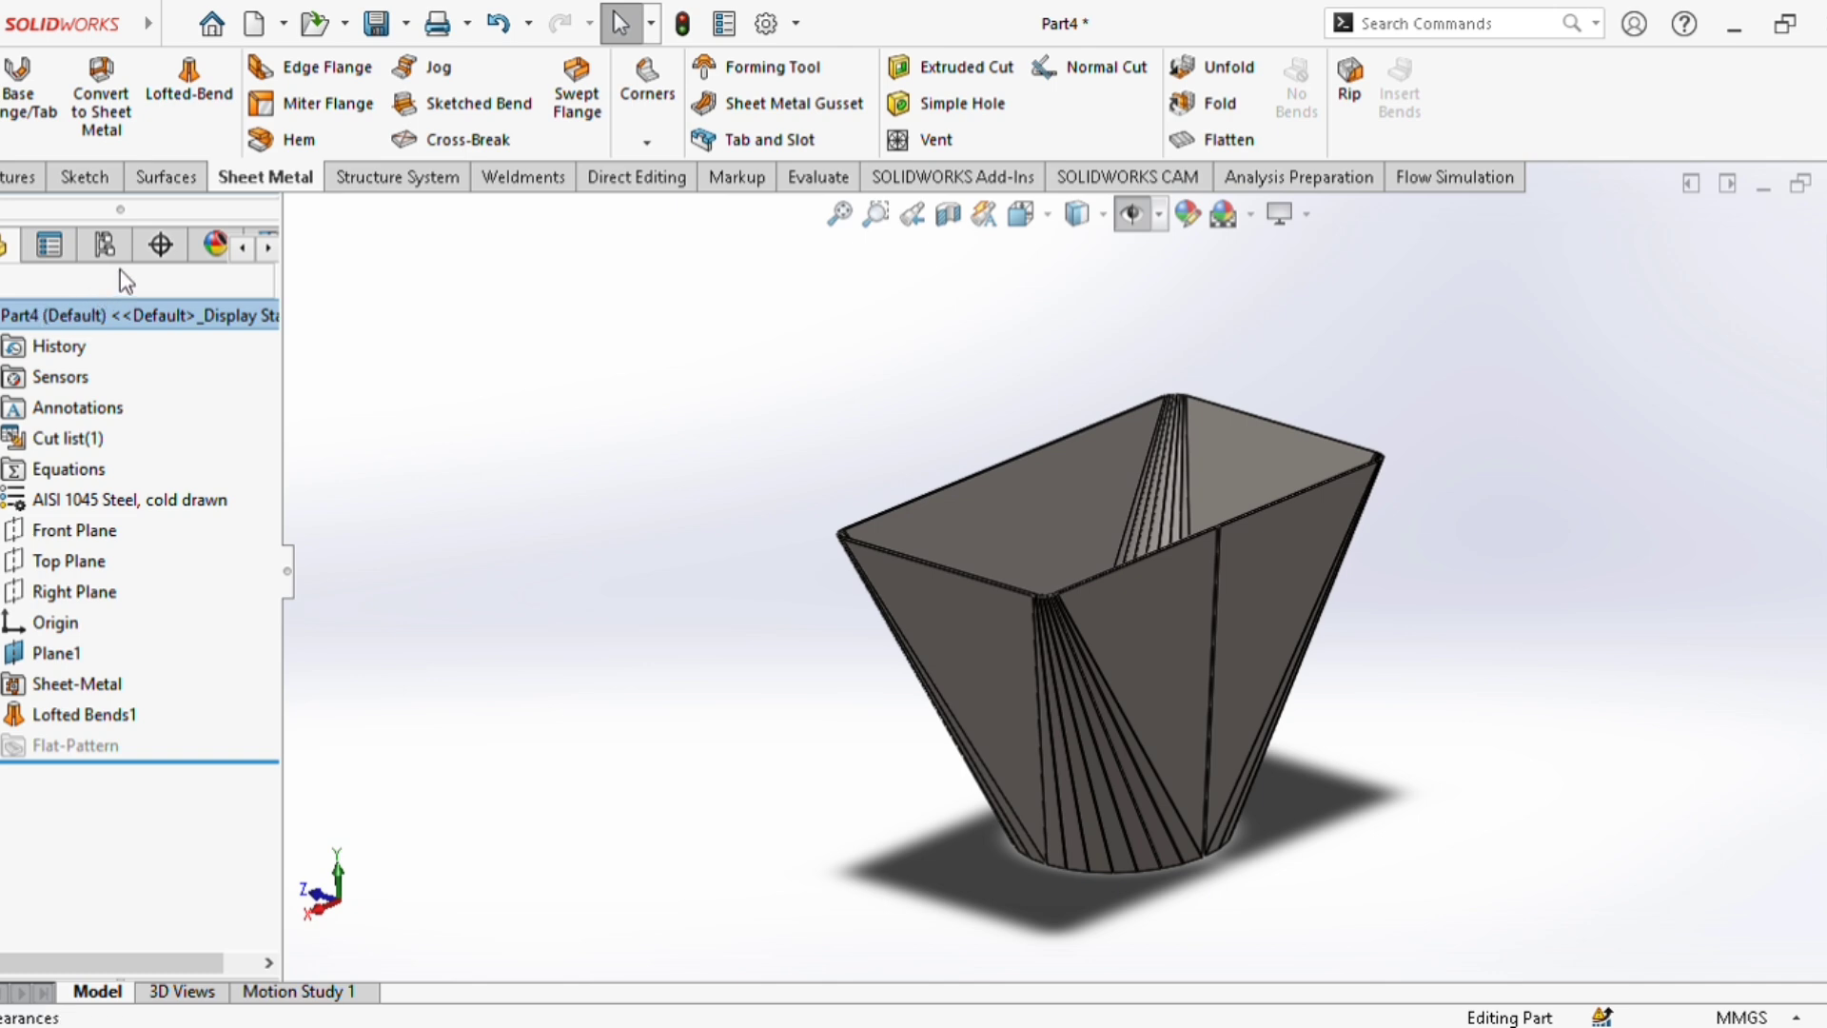
click(158, 332)
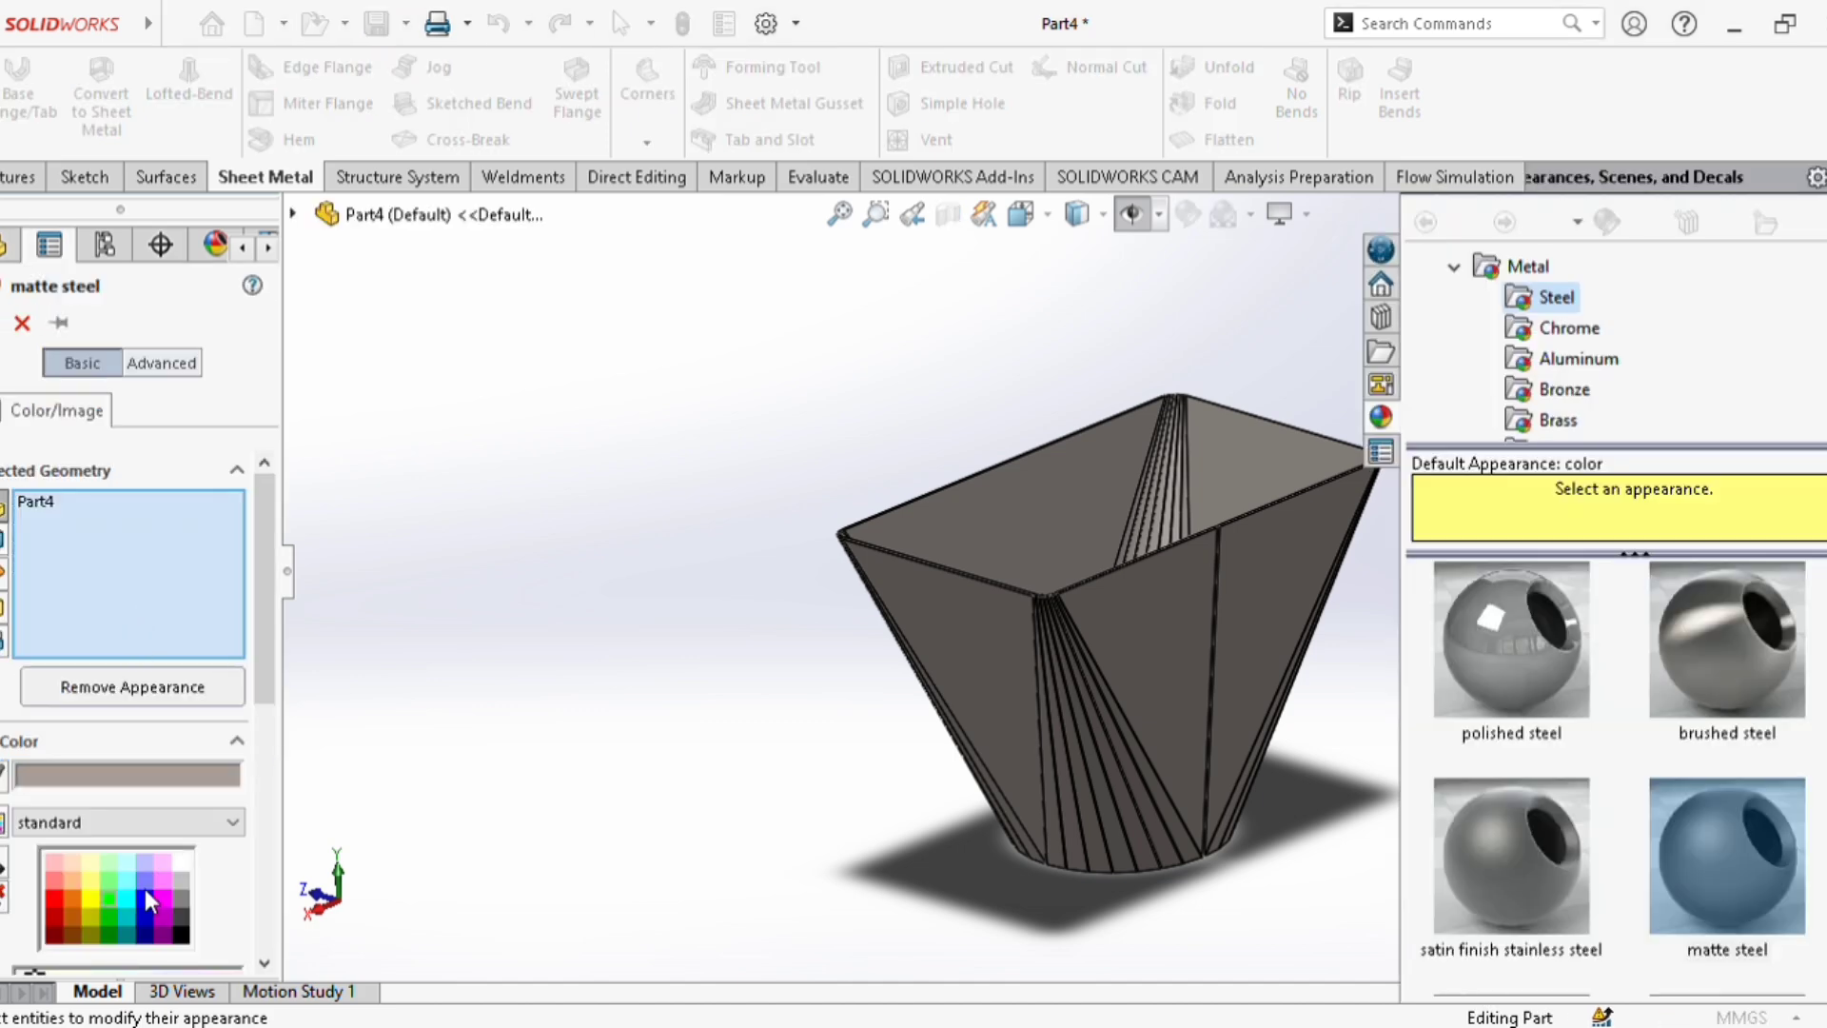
click(128, 905)
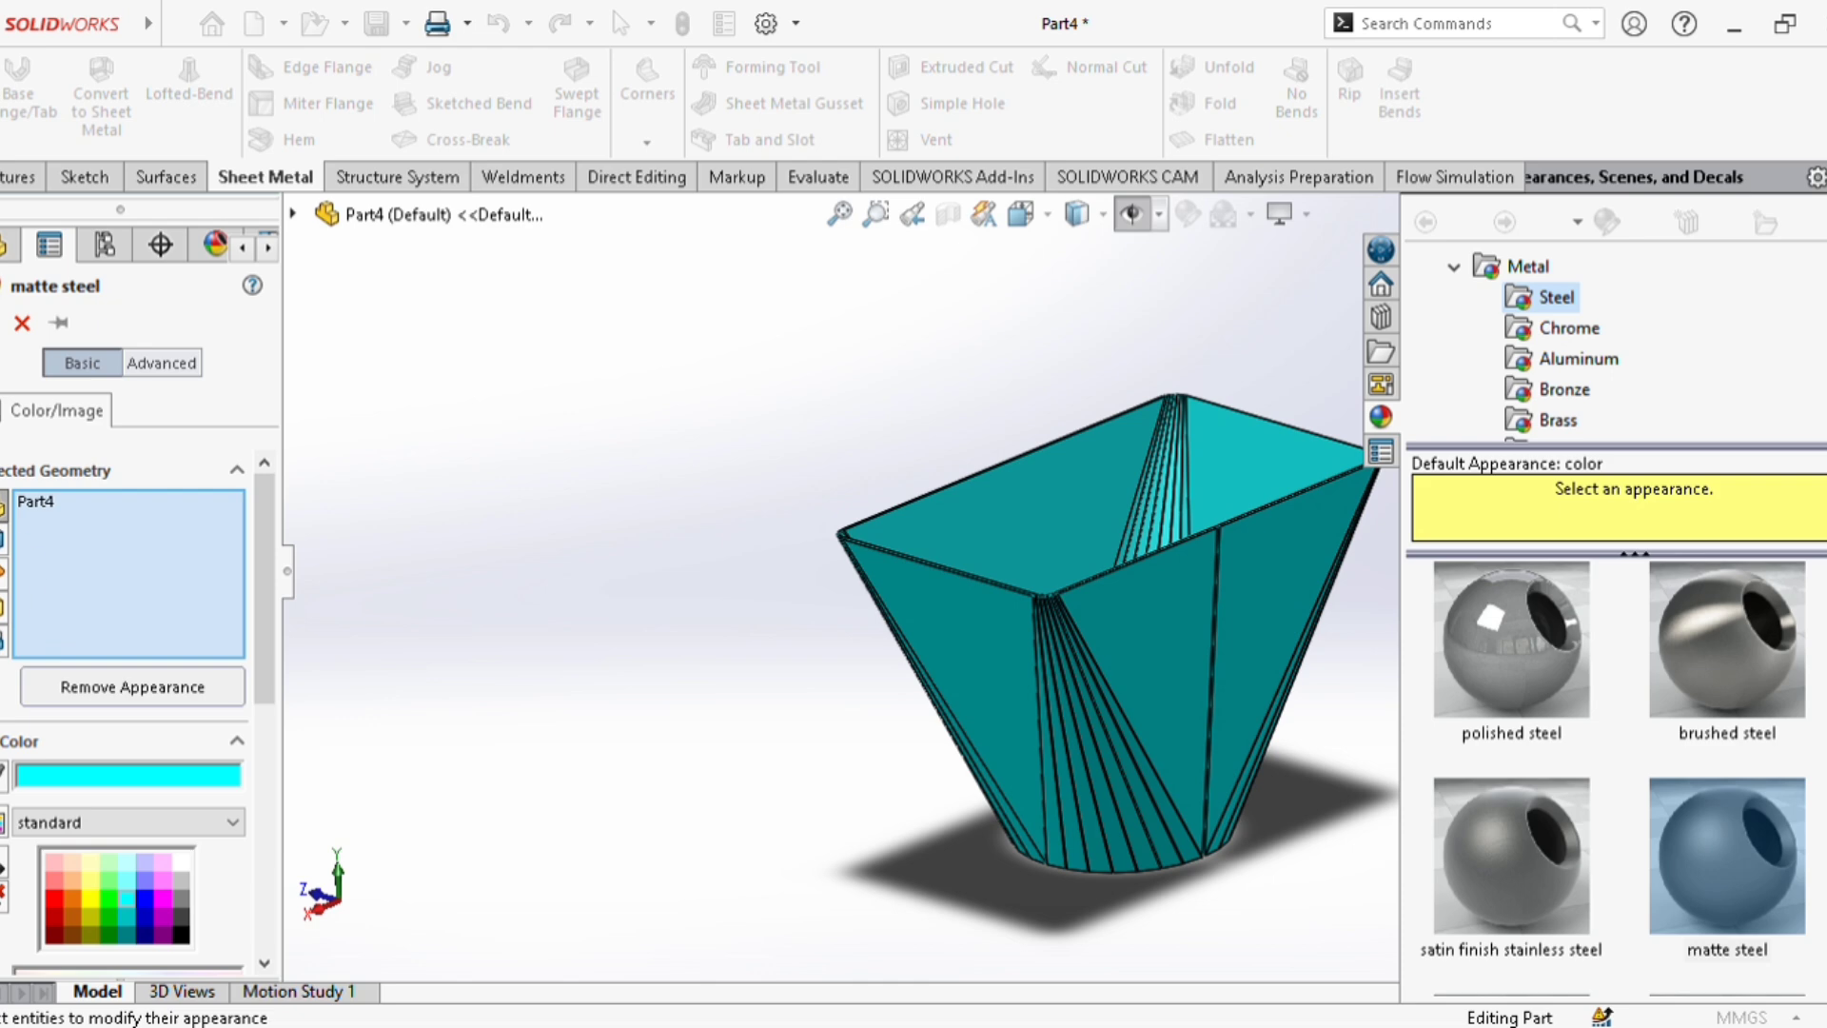
click(2, 328)
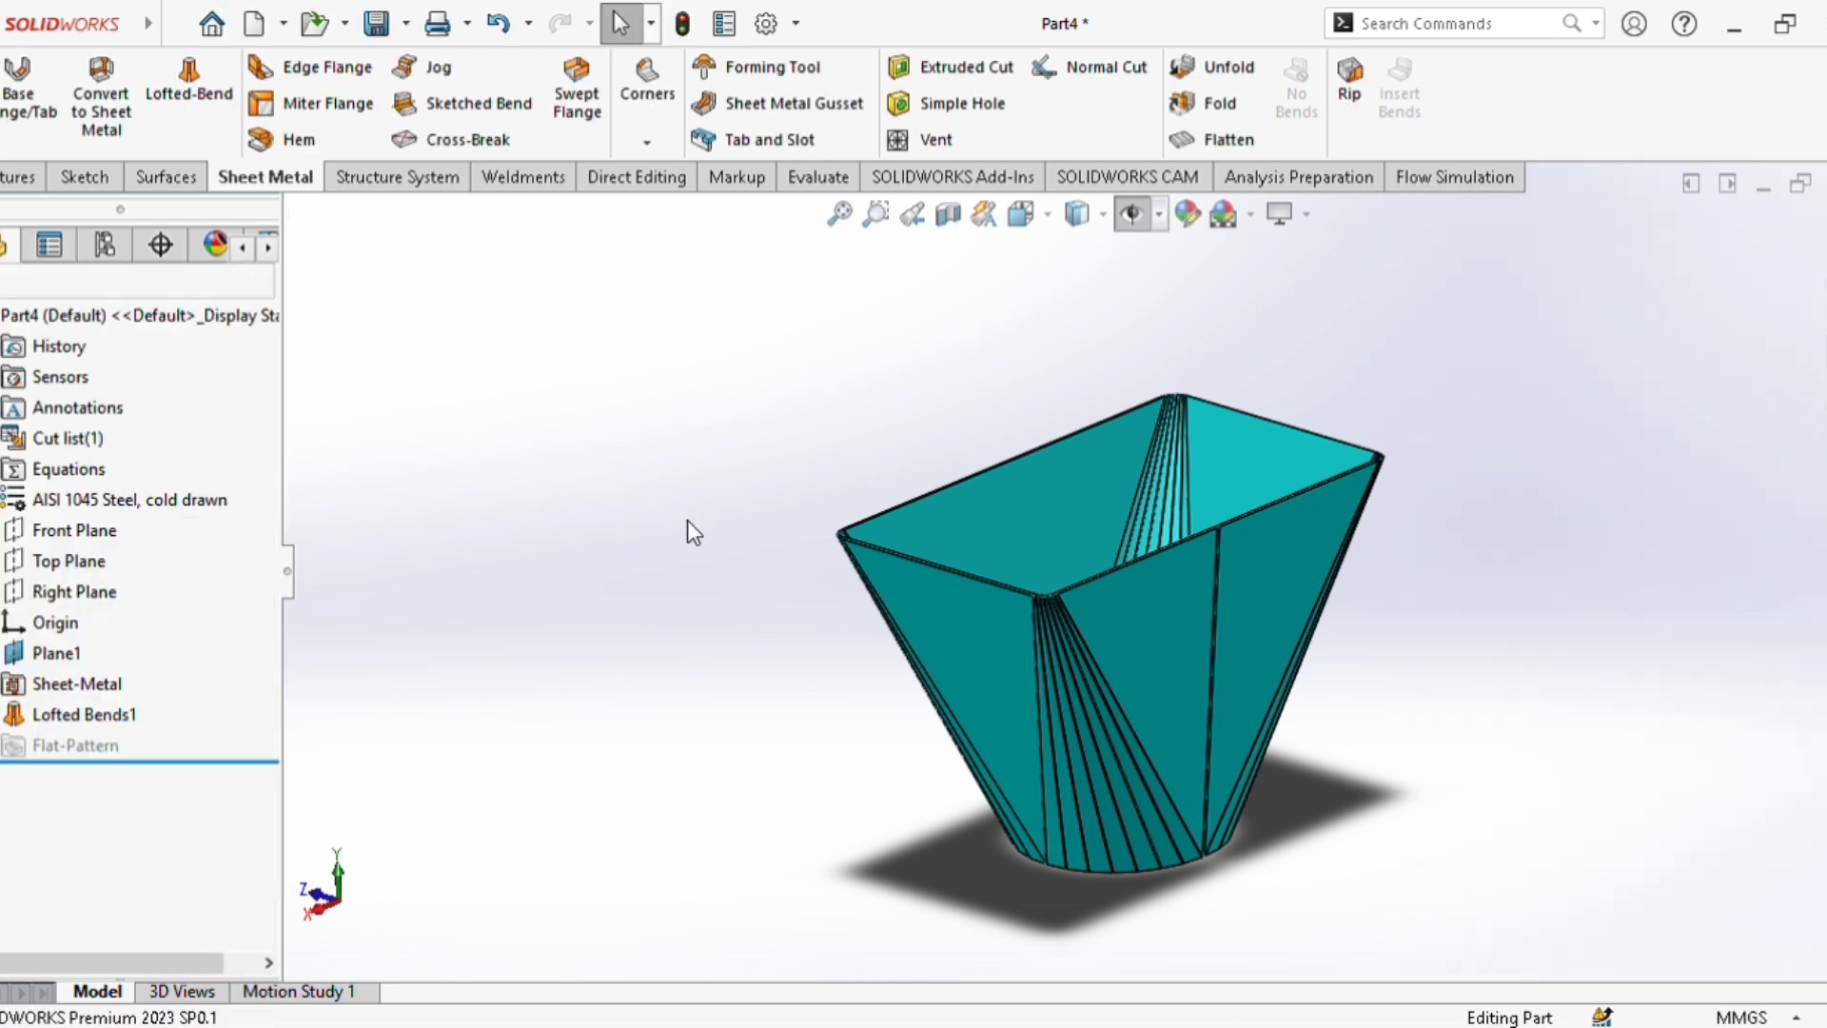
Switch off the global hiding of item types in the model view.
scroll(925, 626, up, 2)
middle_drag(1231, 560, 1007, 439)
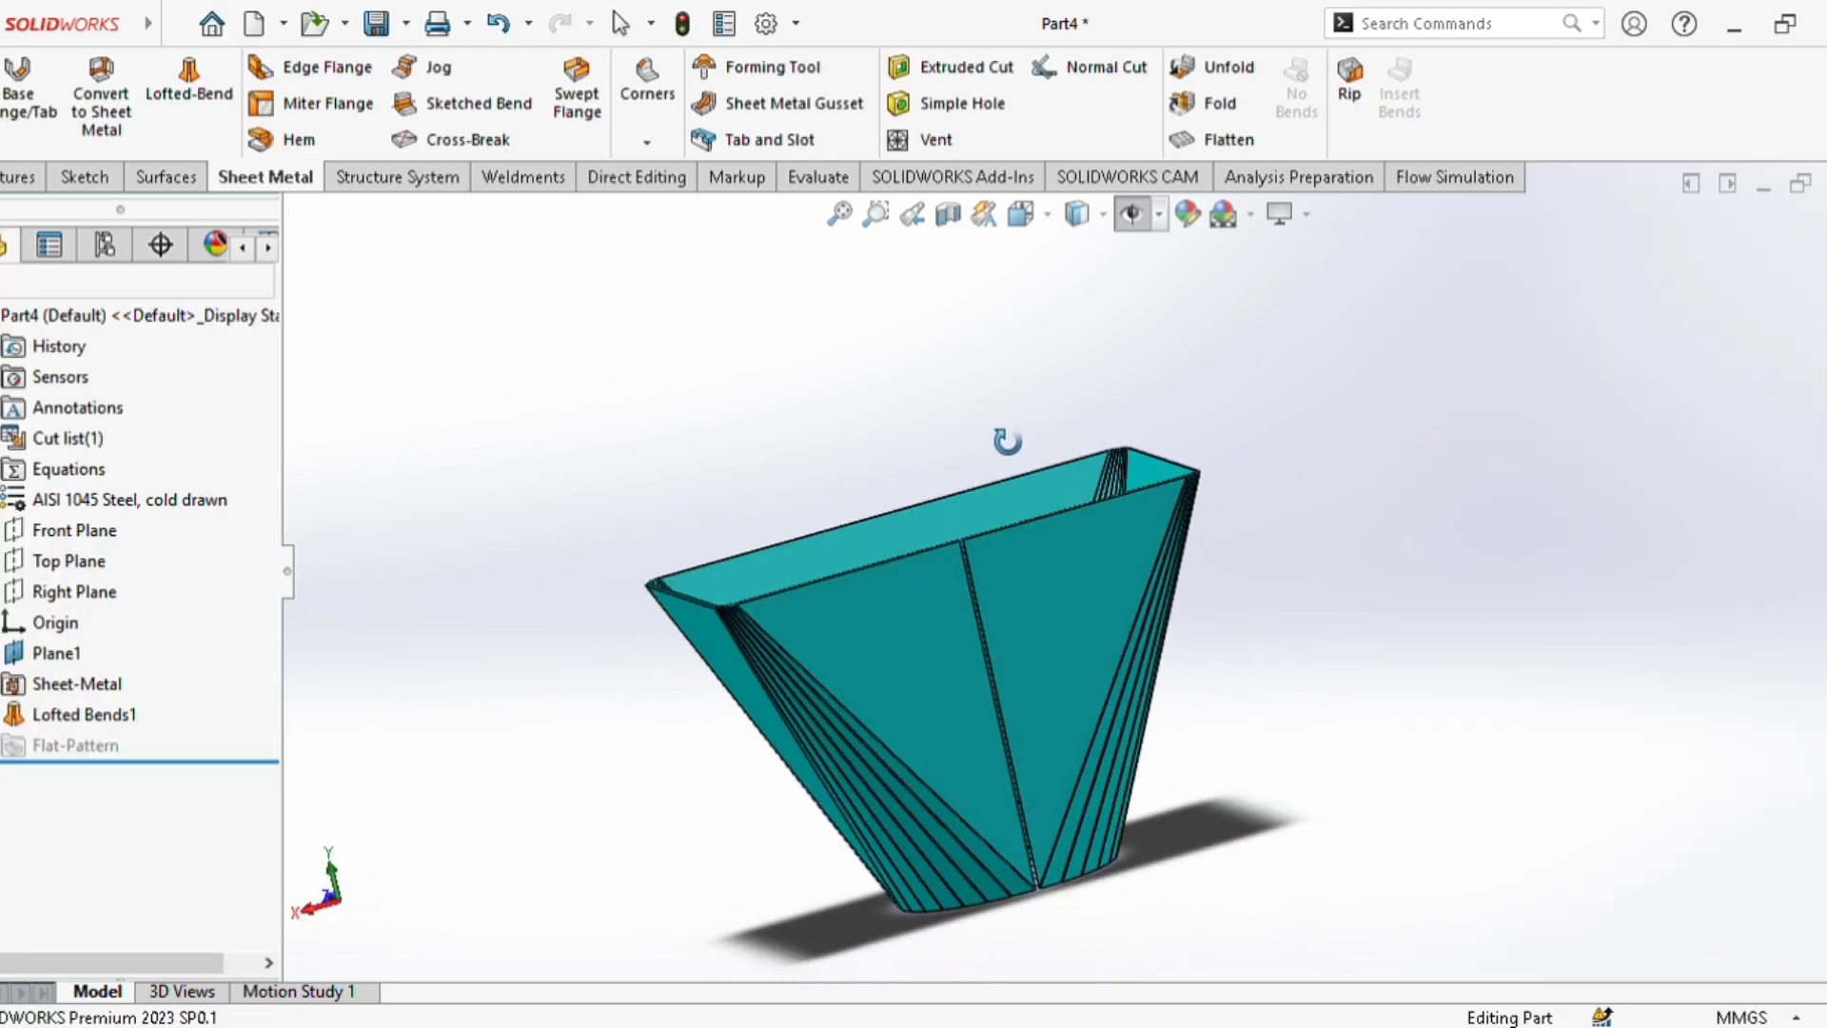
click(1145, 217)
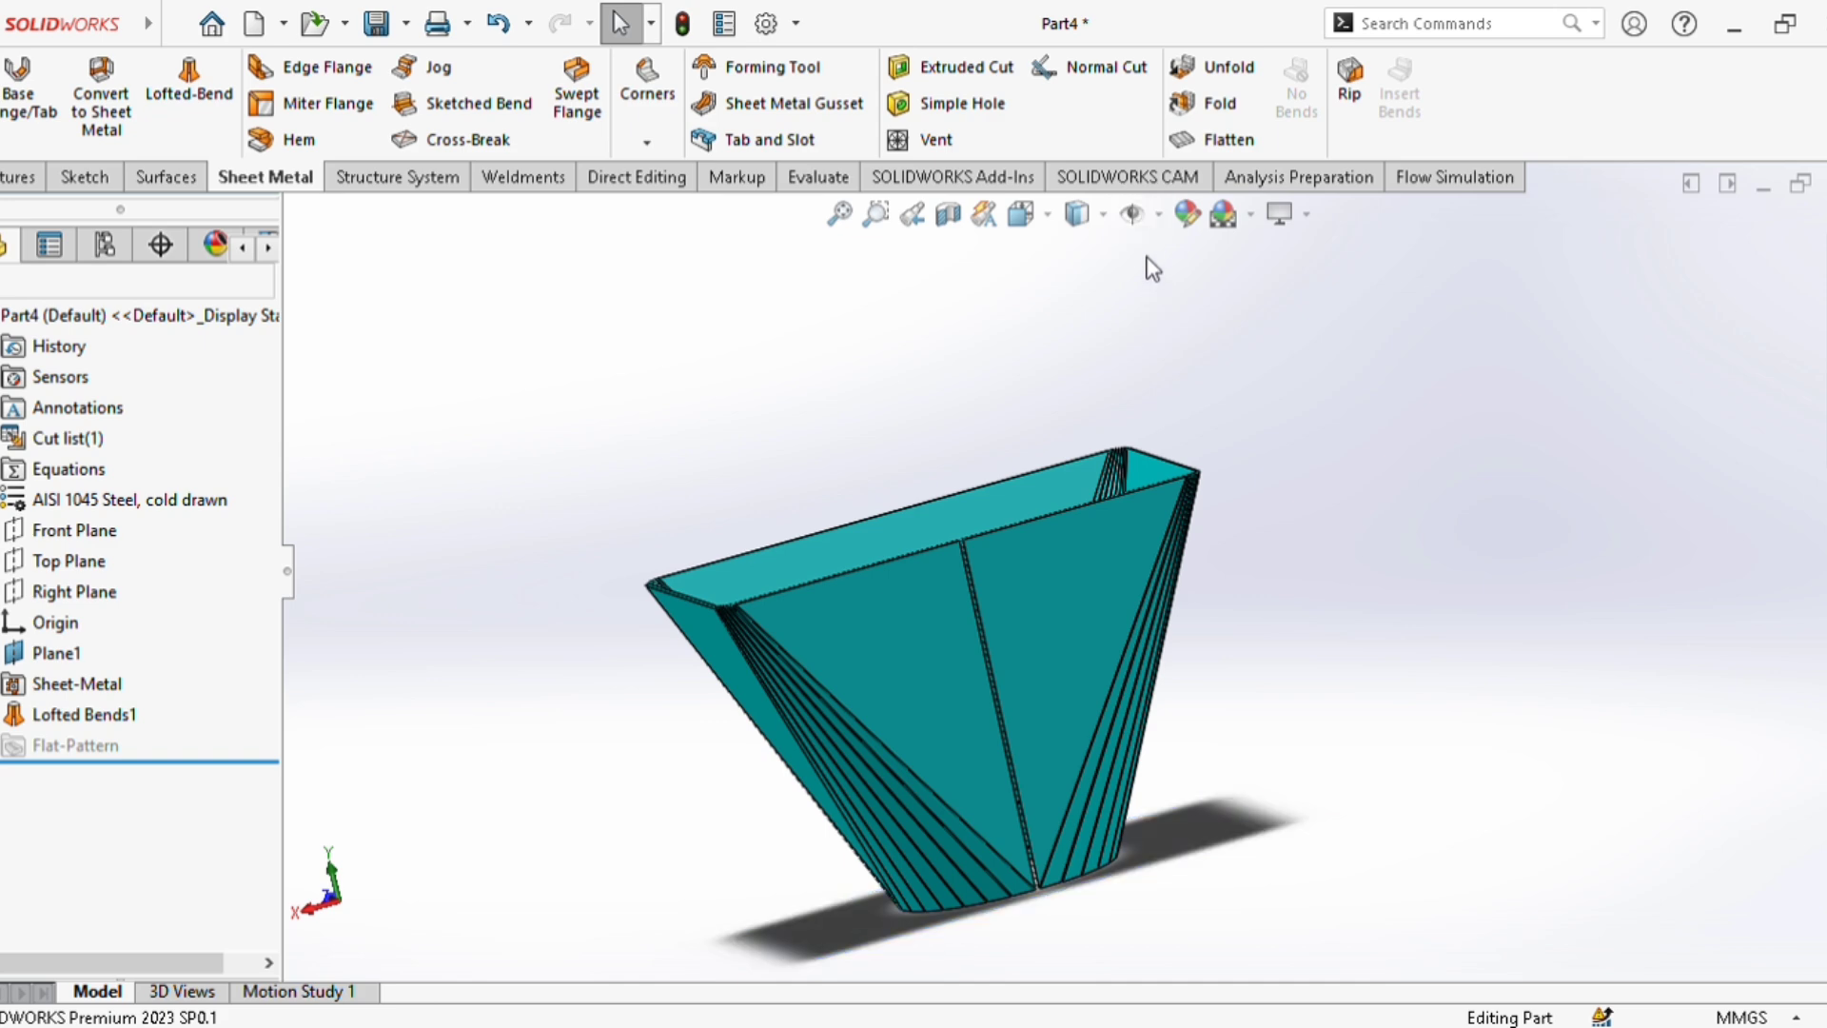
Flatten the lofted sheet metal part and inspect its flat pattern with the bend lines.
scroll(1393, 685, up, 5)
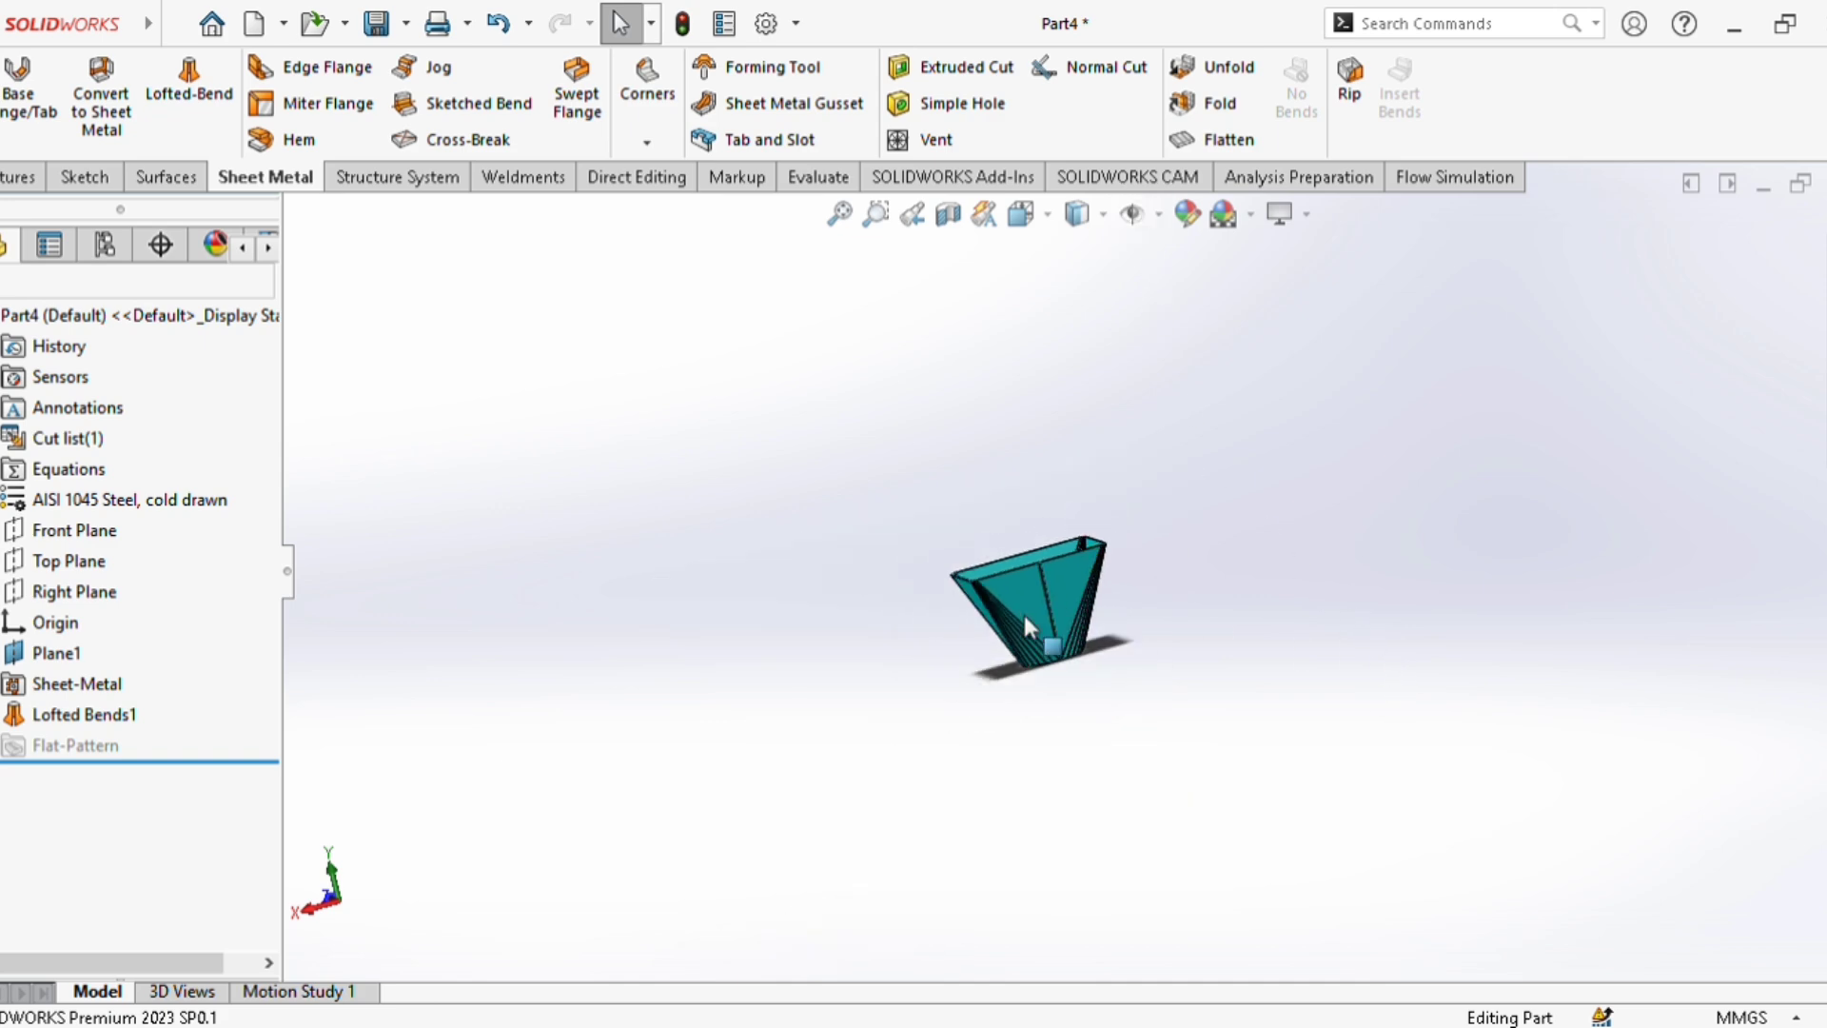
middle_drag(1022, 611, 1038, 521)
scroll(1038, 521, down, 2)
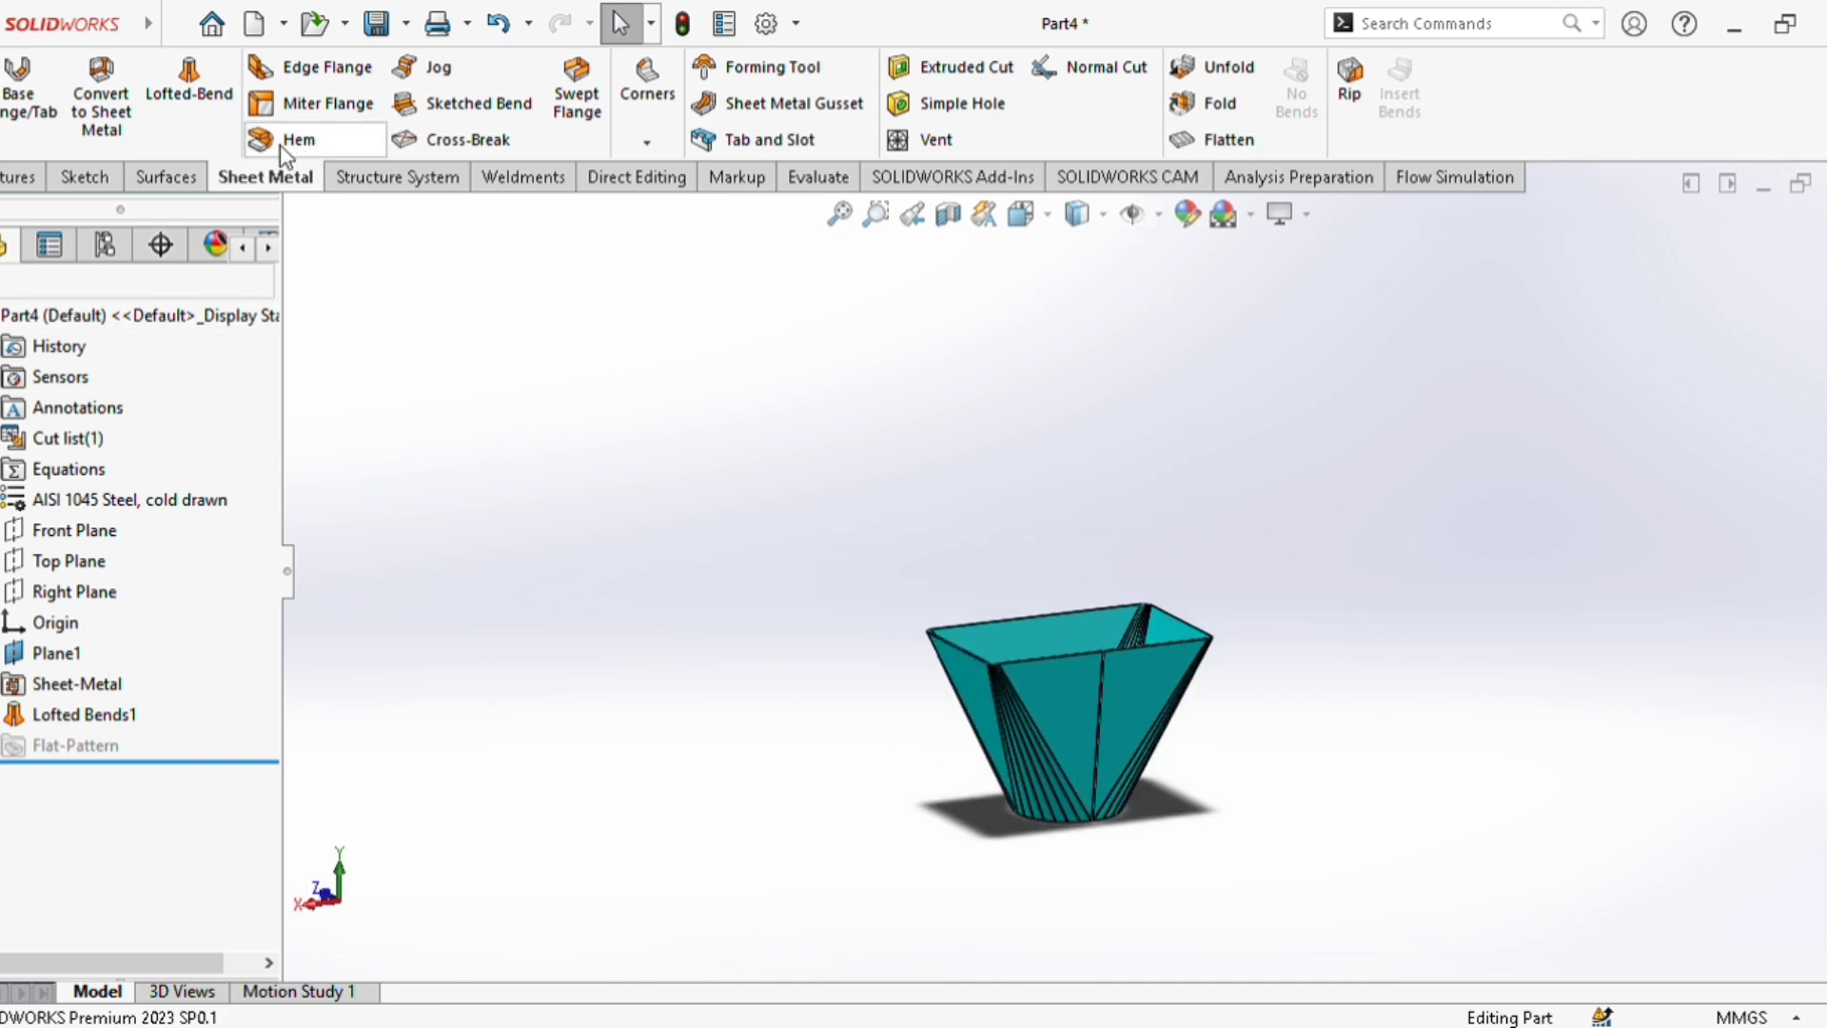
click(1226, 142)
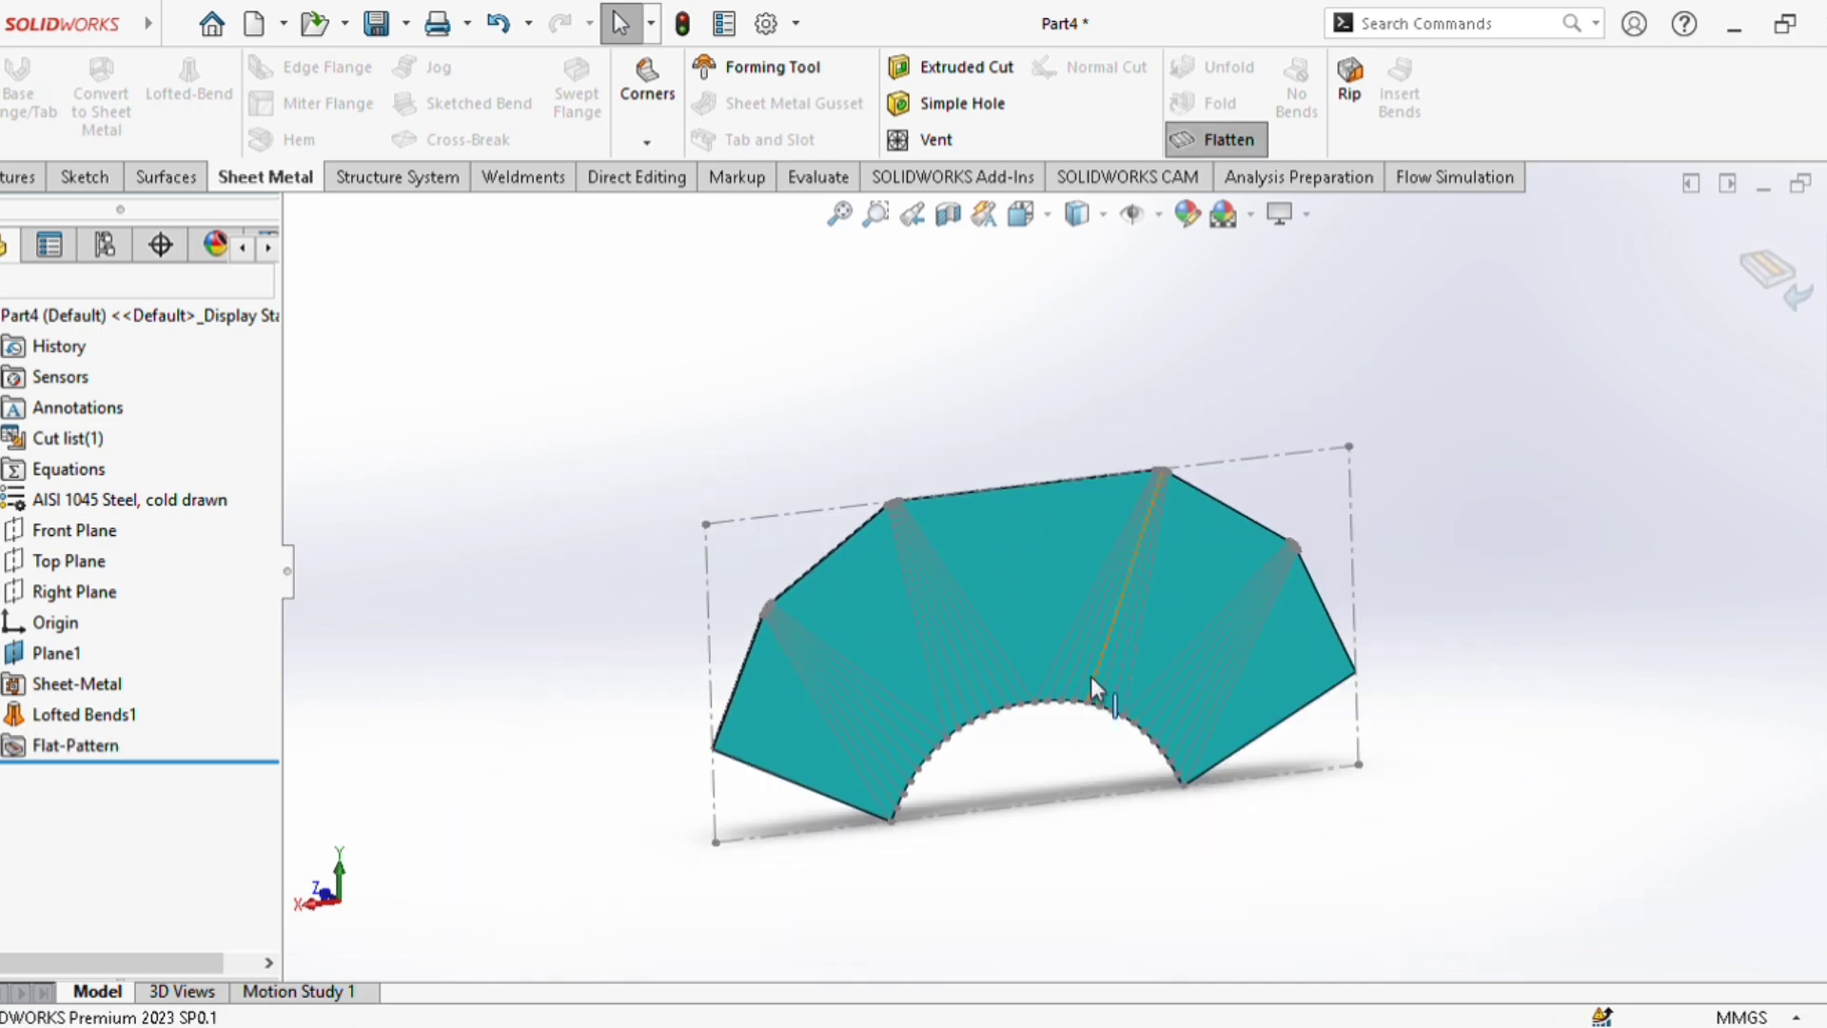
scroll(1091, 678, down, 2)
scroll(1017, 580, up, 2)
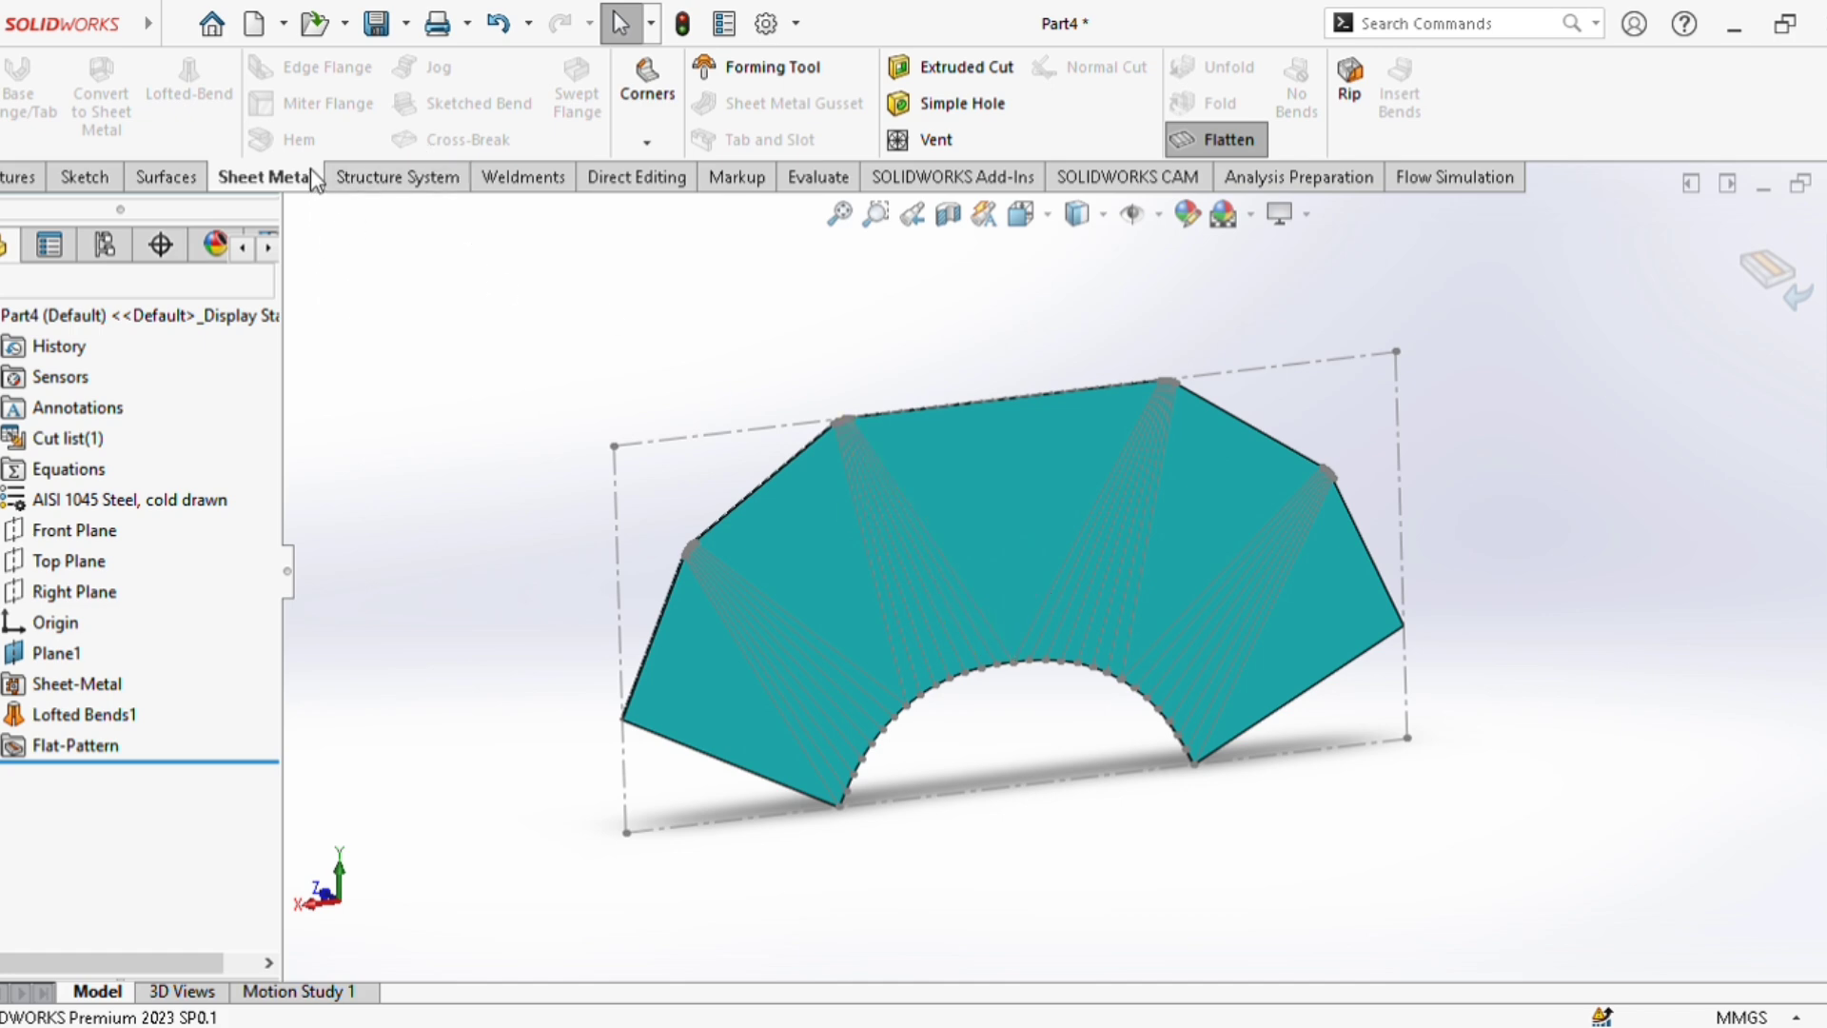
scroll(928, 535, down, 2)
scroll(952, 533, up, 2)
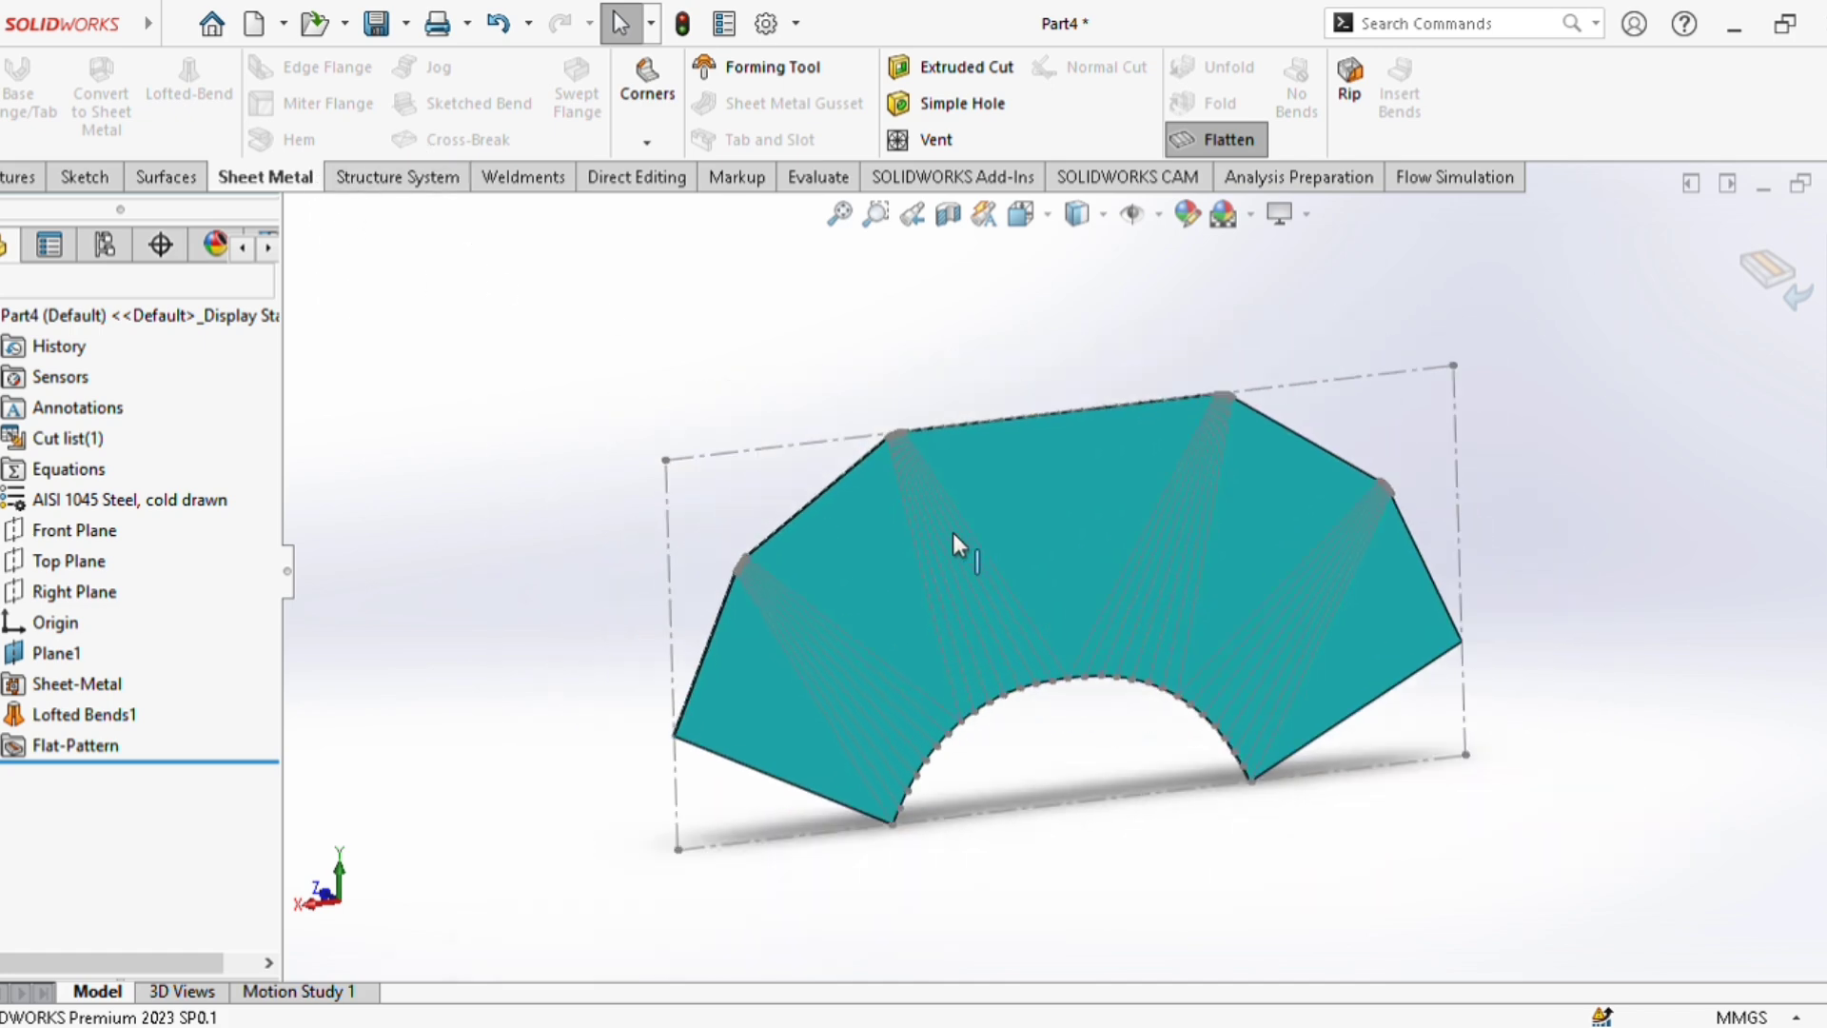
middle_drag(952, 533, 751, 310)
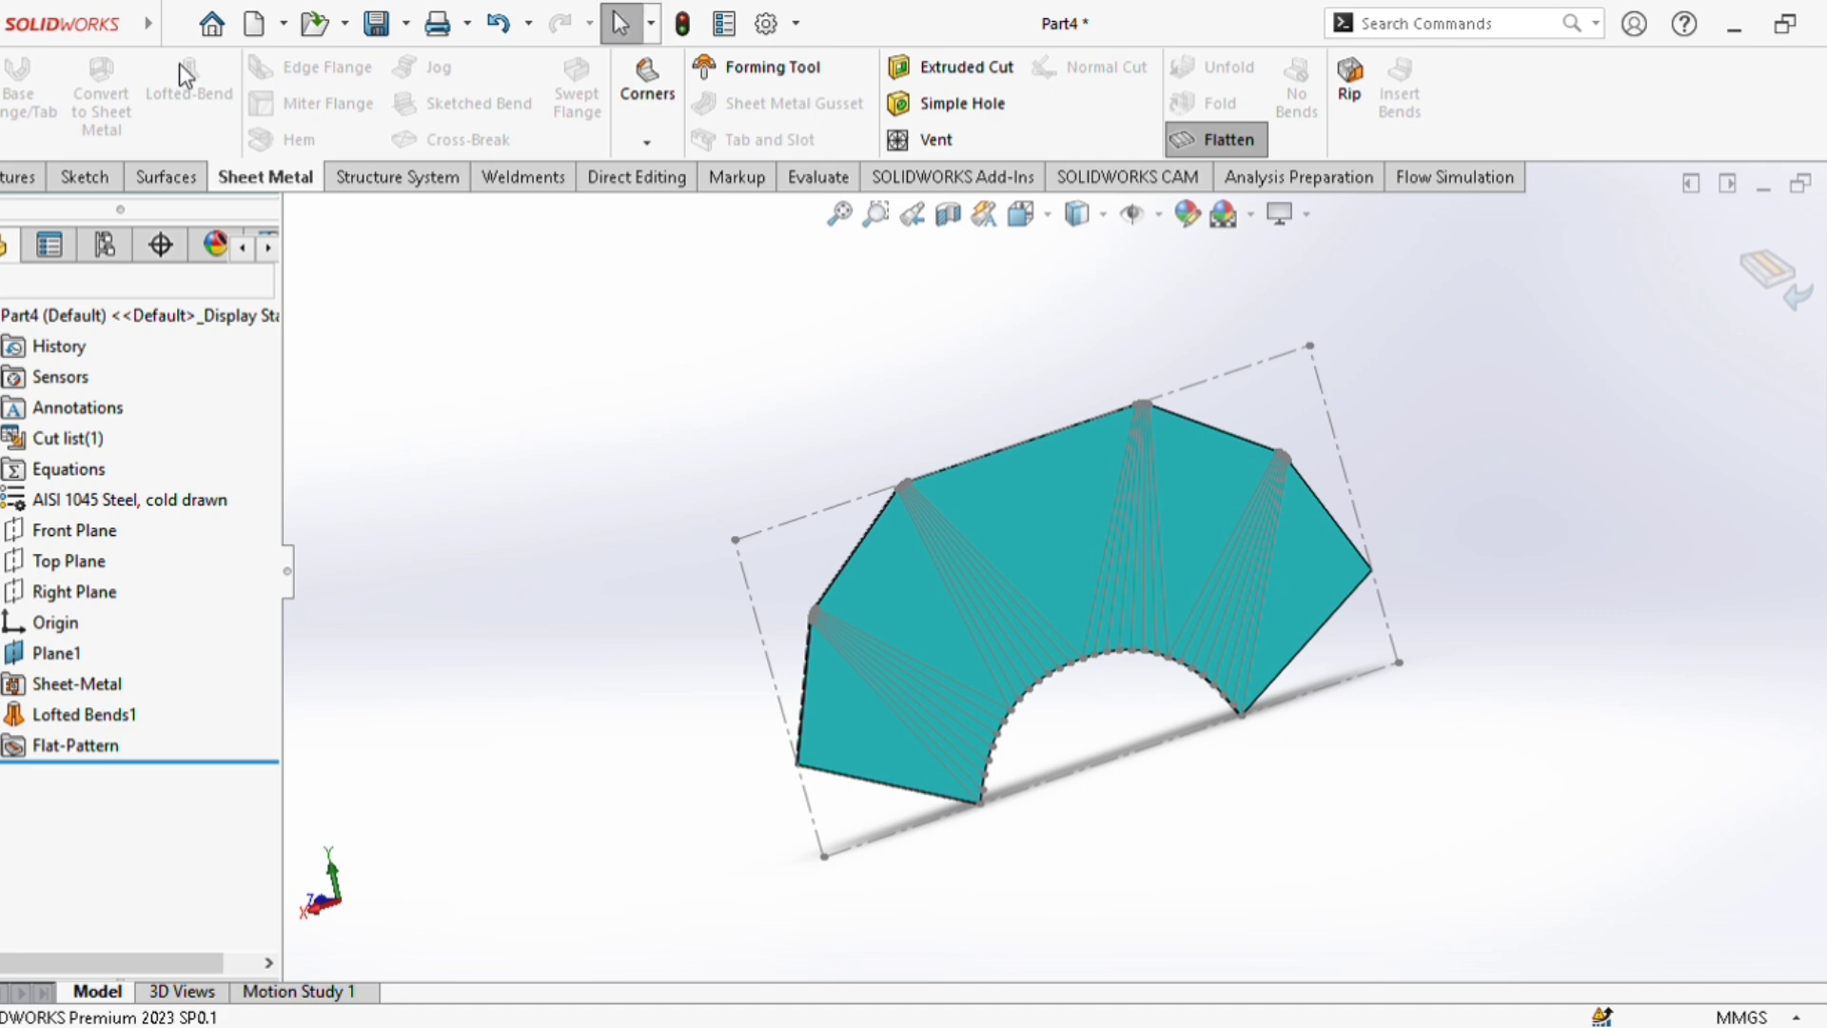
mouse_move(160, 40)
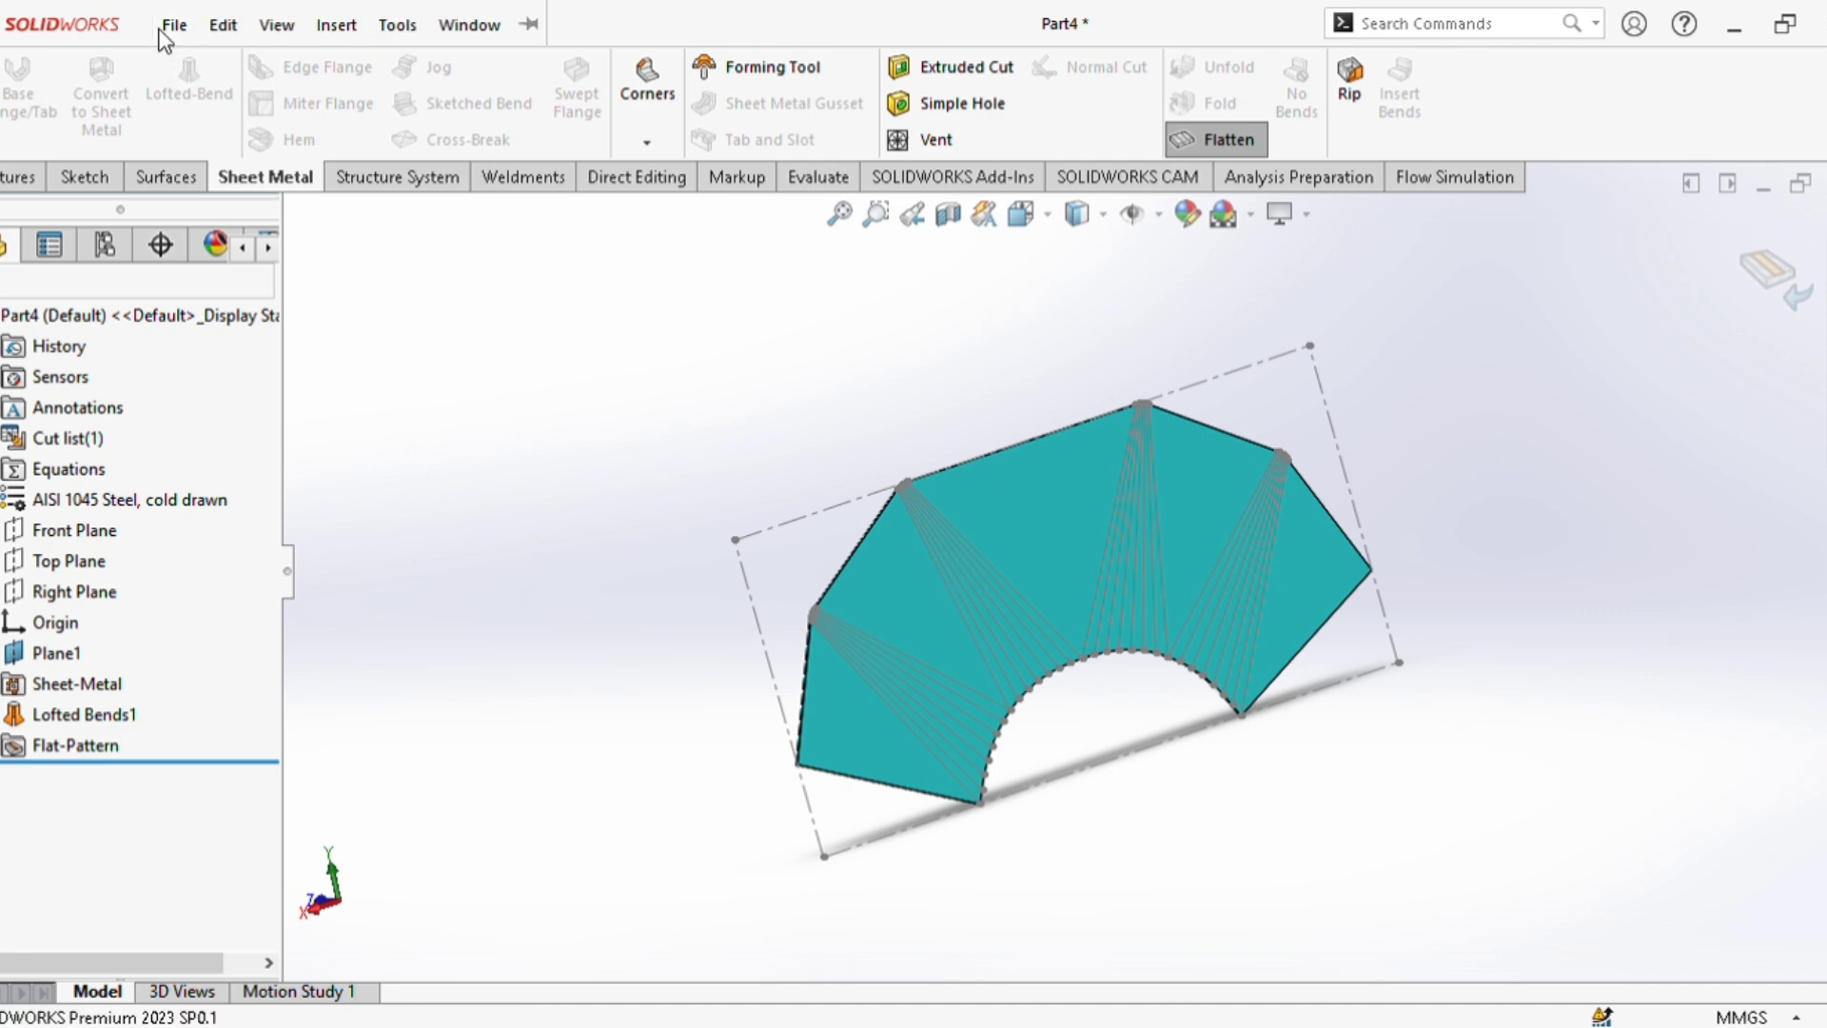
click(163, 44)
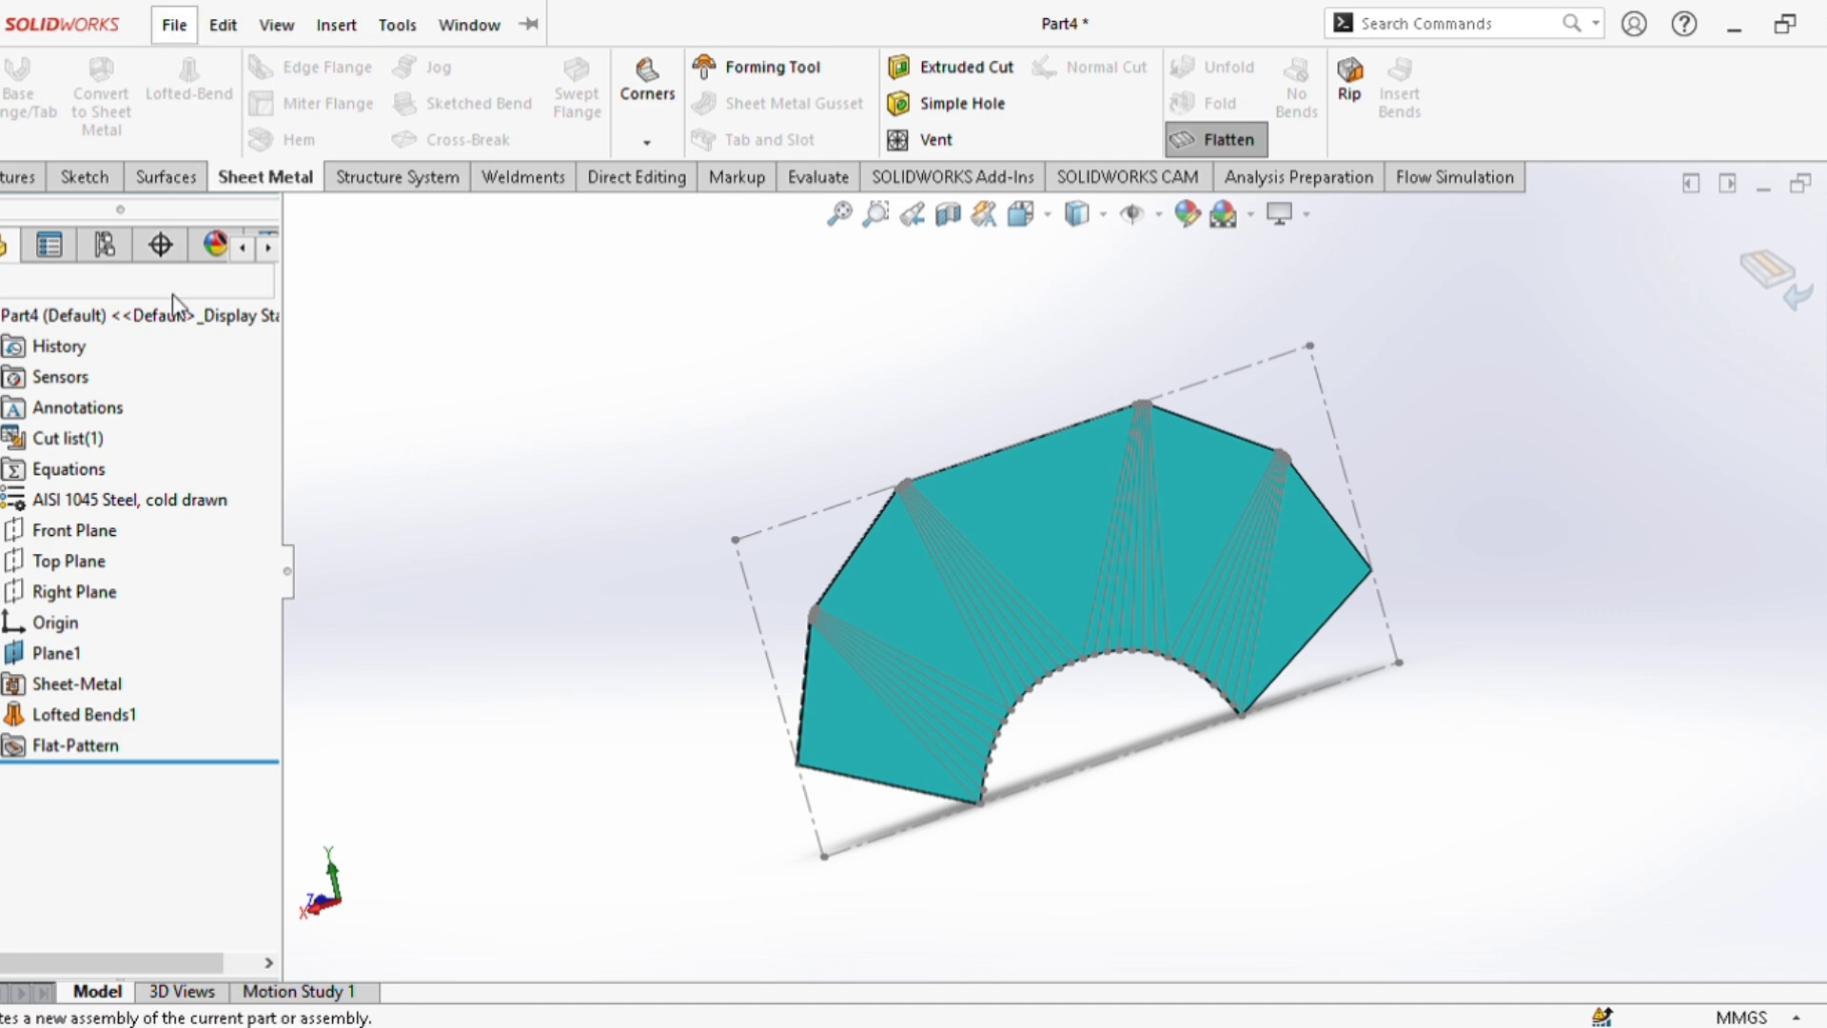
click(200, 387)
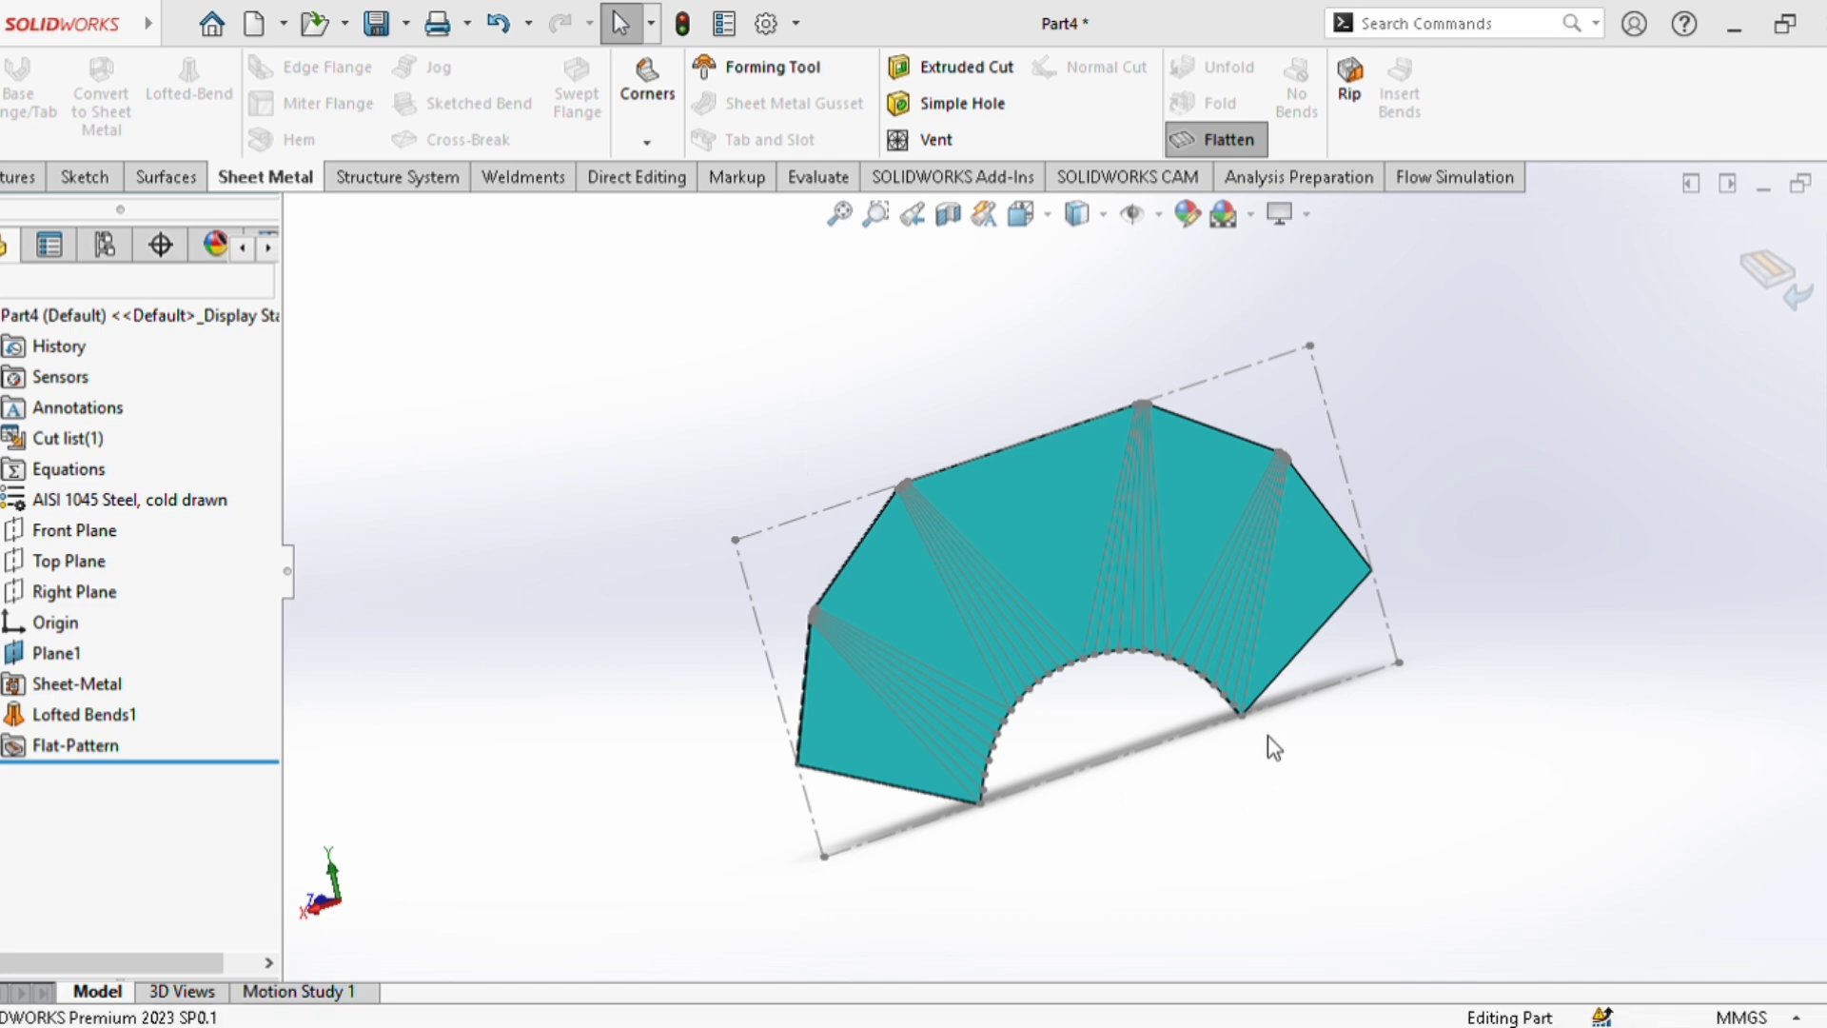
middle_drag(1271, 586, 1157, 645)
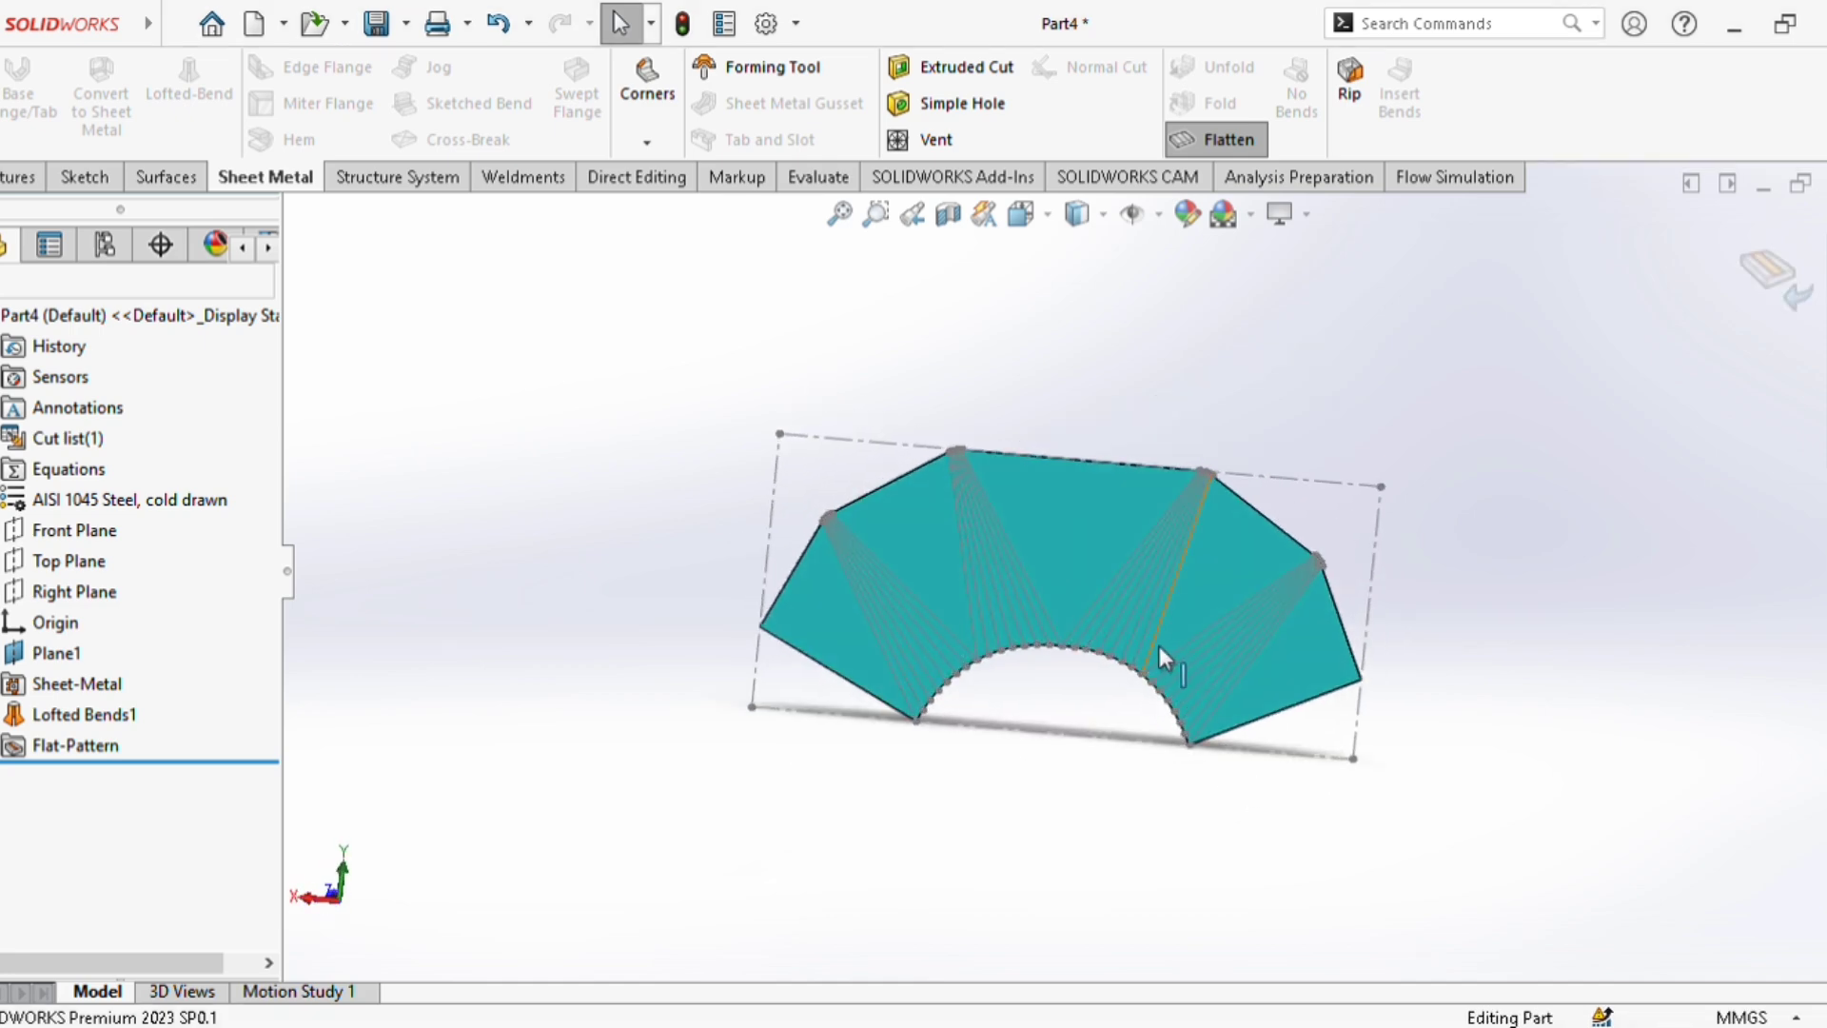